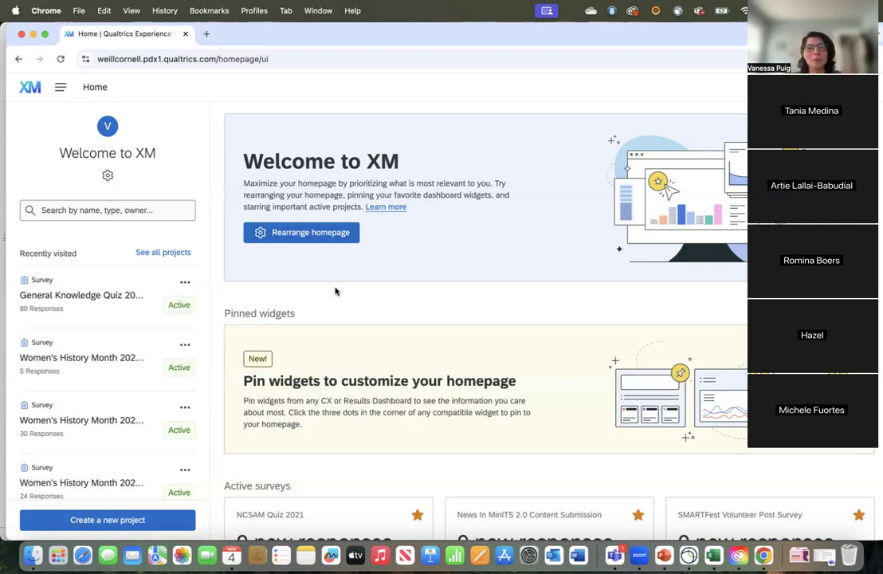
Step: Look over the homepage's pinned widgets, active surveys and list of recently visited projects
scroll(335, 291, "down", 4)
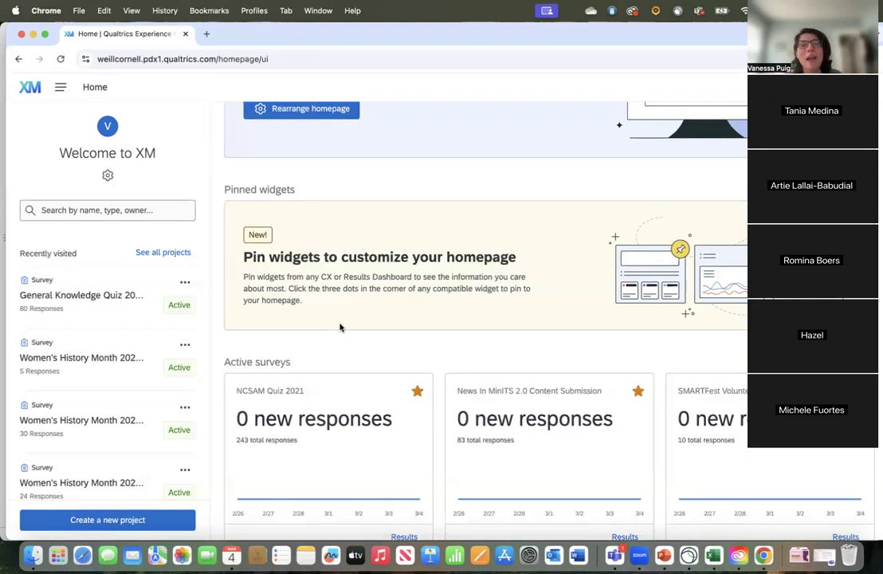
scroll(341, 330, "up", 2)
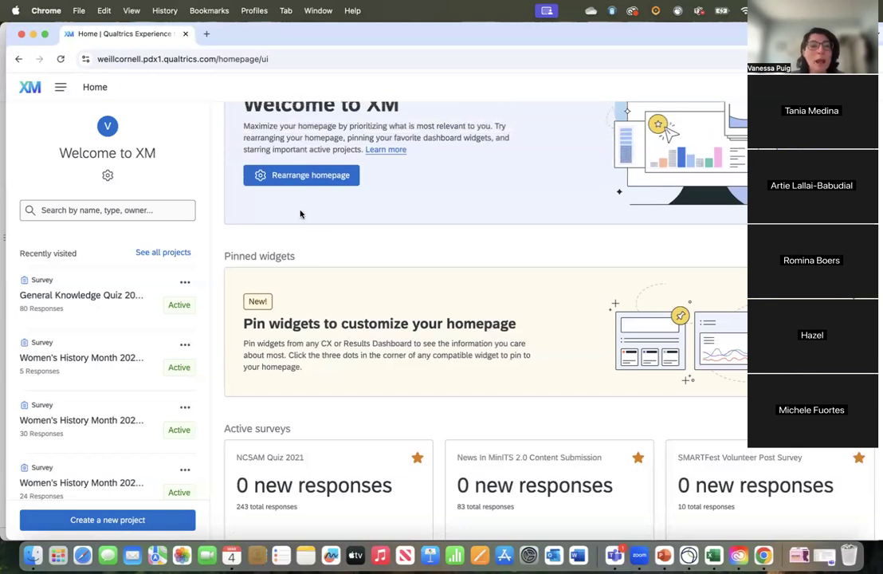
scroll(247, 170, "up", 1)
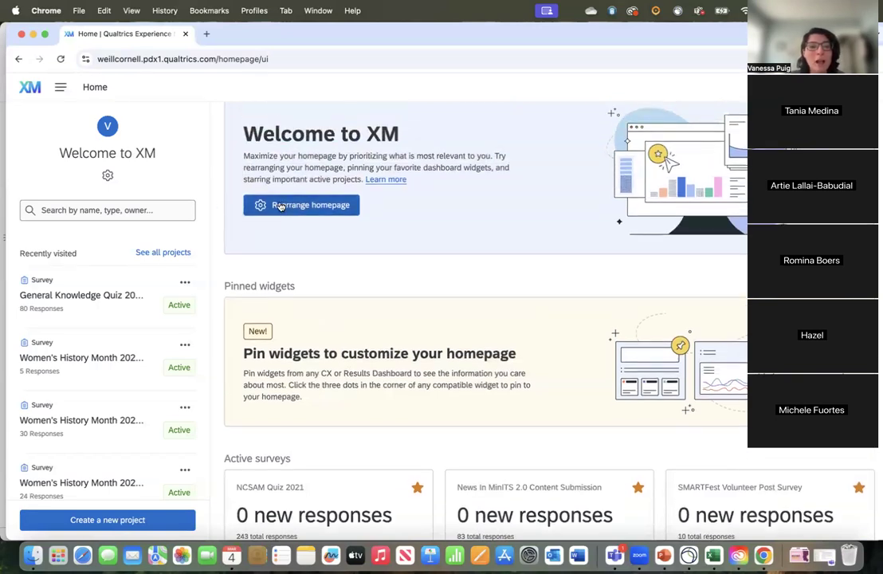
scroll(288, 213, "up", 1)
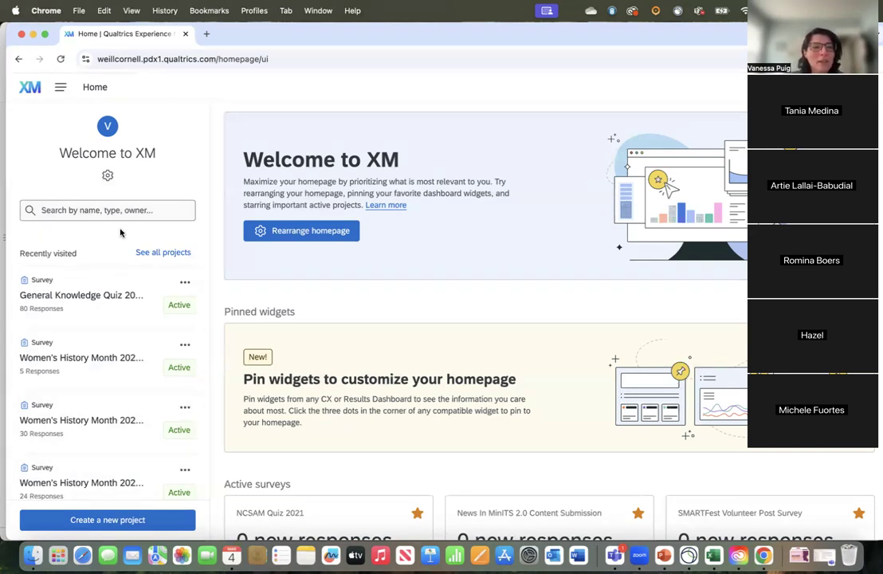
scroll(101, 393, "down", 2)
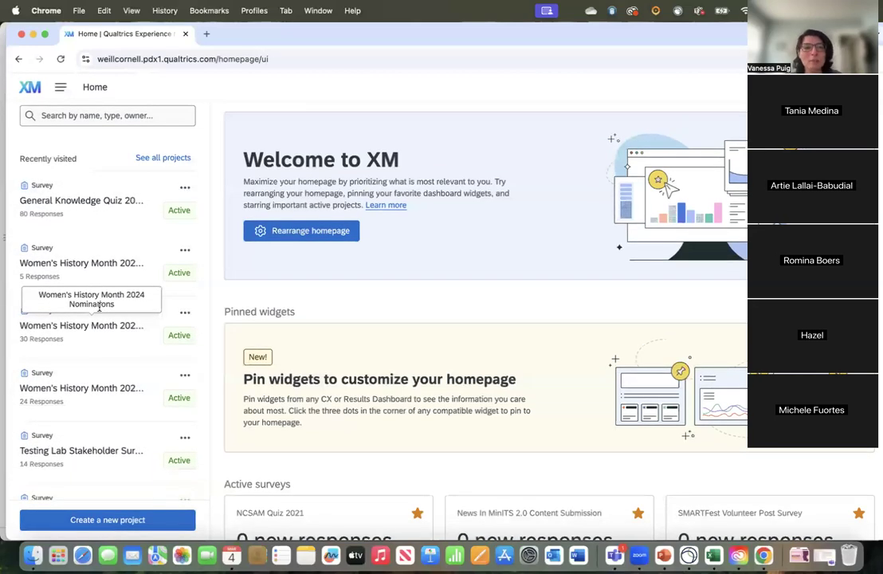
scroll(101, 286, "down", 2)
scroll(102, 285, "up", 4)
scroll(101, 284, "down", 3)
scroll(101, 284, "up", 4)
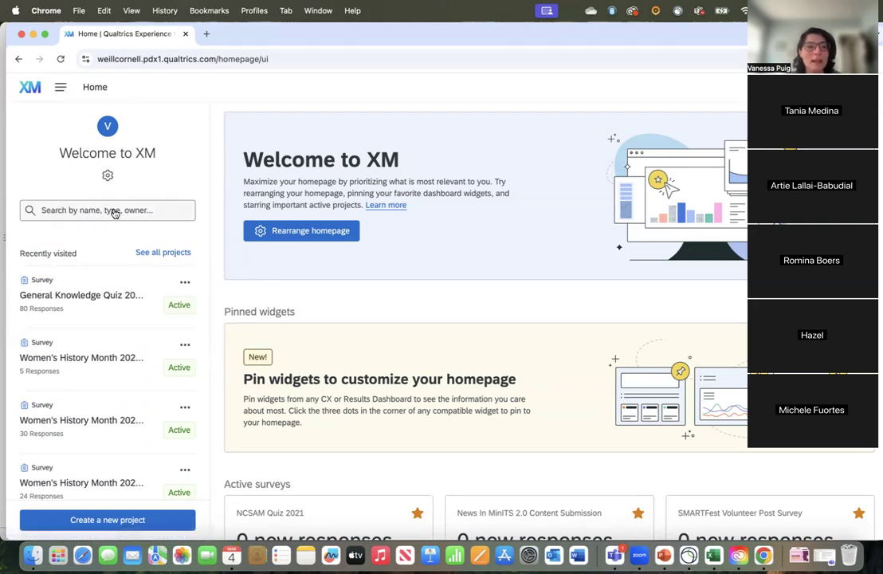
Step: Search all projects in Projects and Programs for "general" and star the General Knowledge Test - SCORING survey
left_click(163, 252)
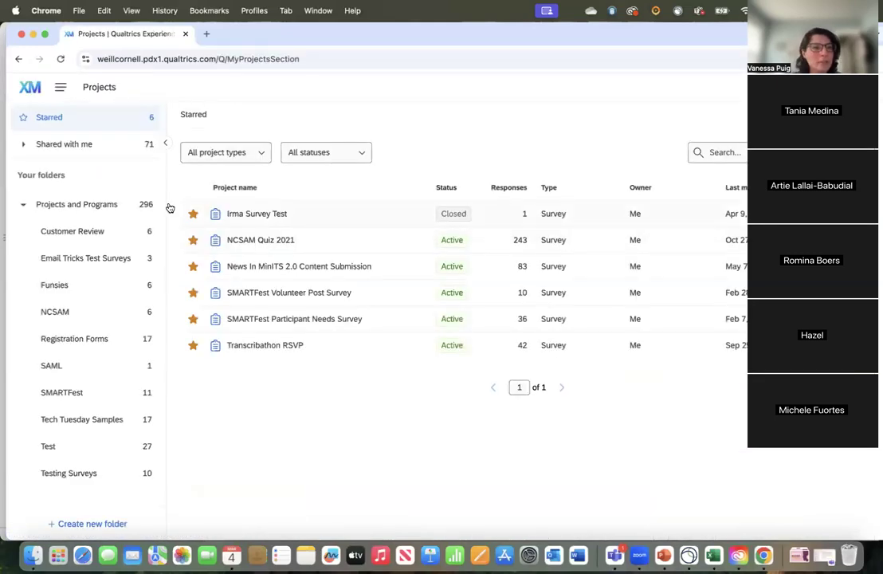
left_click(89, 204)
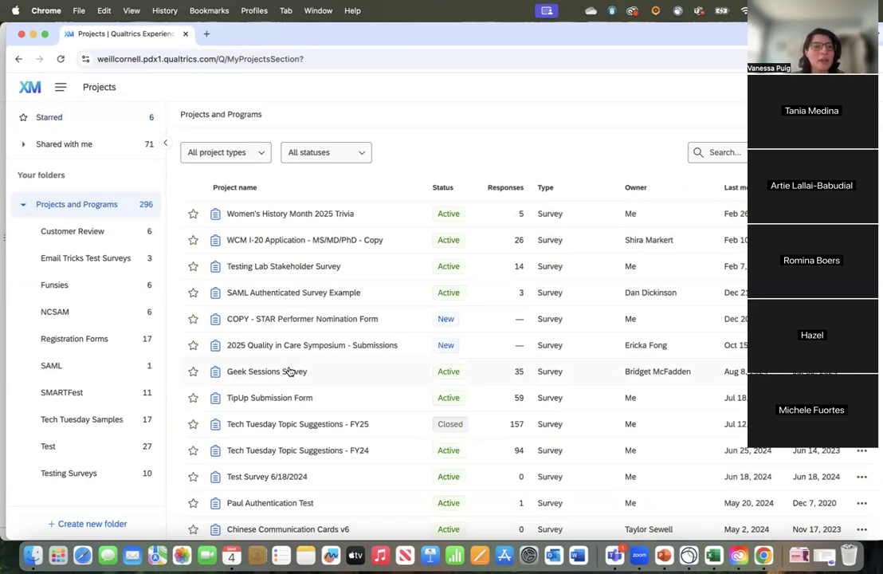
left_click(720, 152)
type("general")
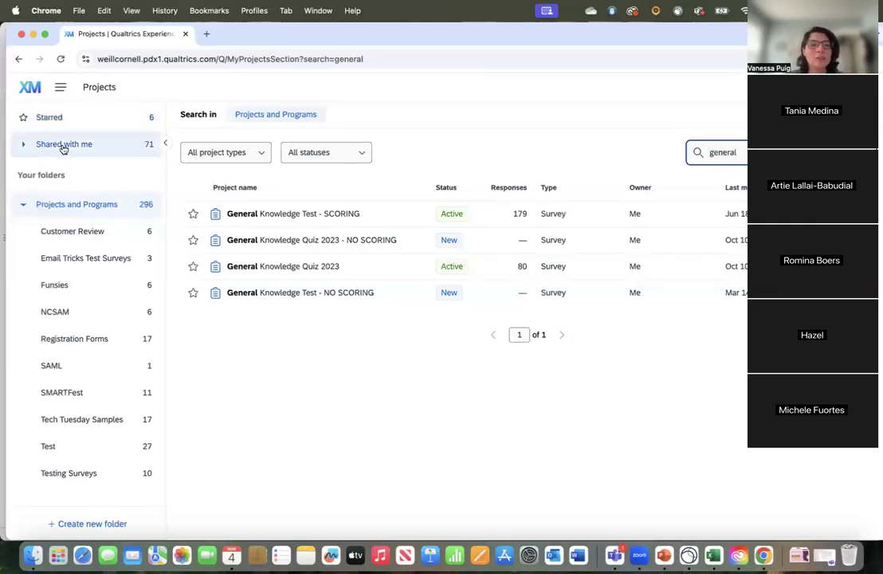
left_click(193, 215)
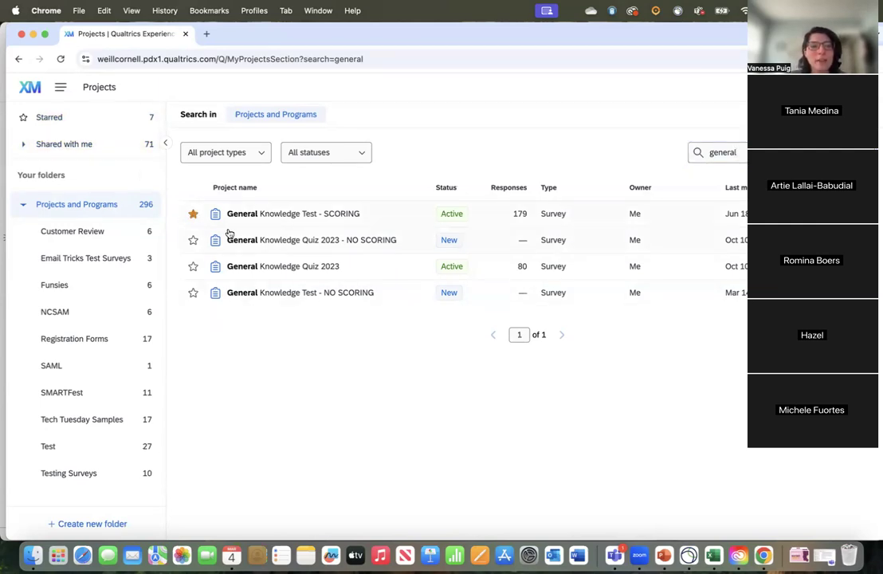
Step: View the starred projects and the surveys shared by the colleague who has 12 projects shared
left_click(74, 124)
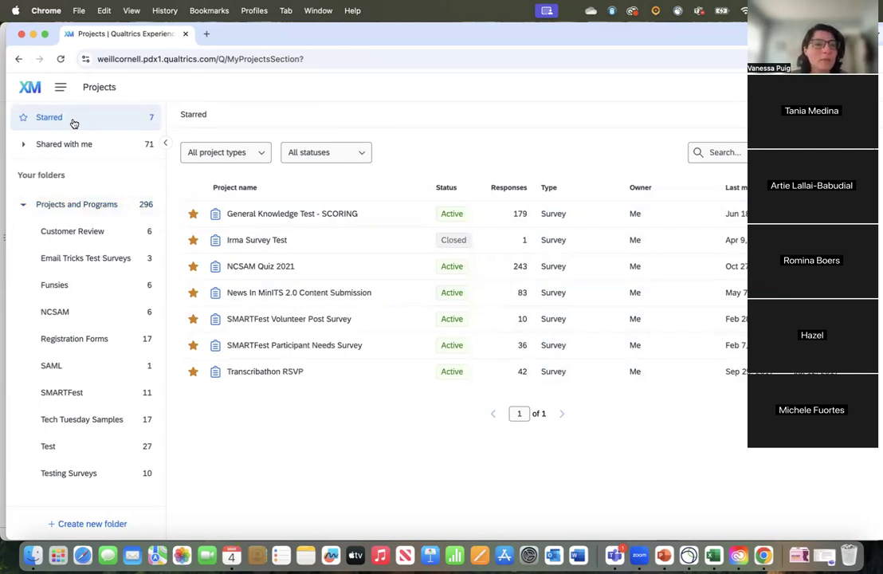
left_click(23, 146)
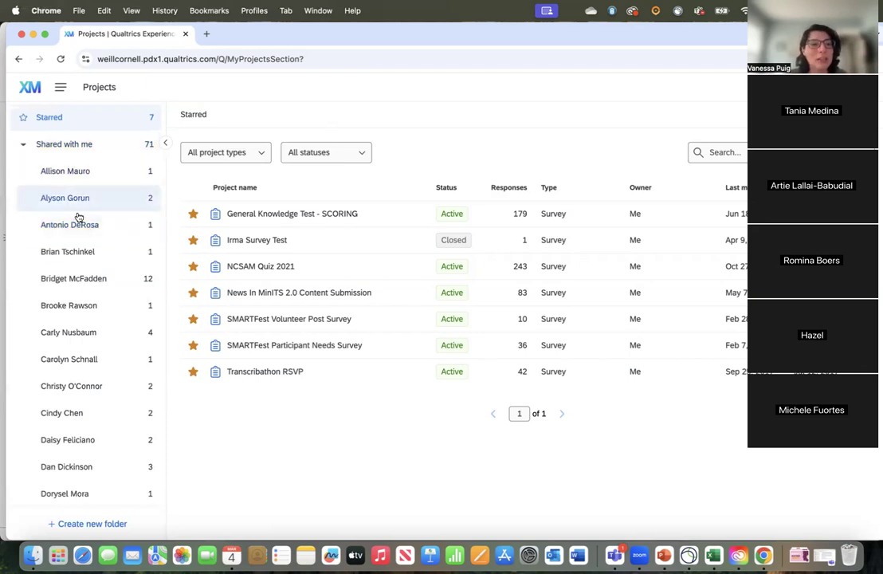
scroll(75, 354, "down", 3)
scroll(75, 356, "up", 3)
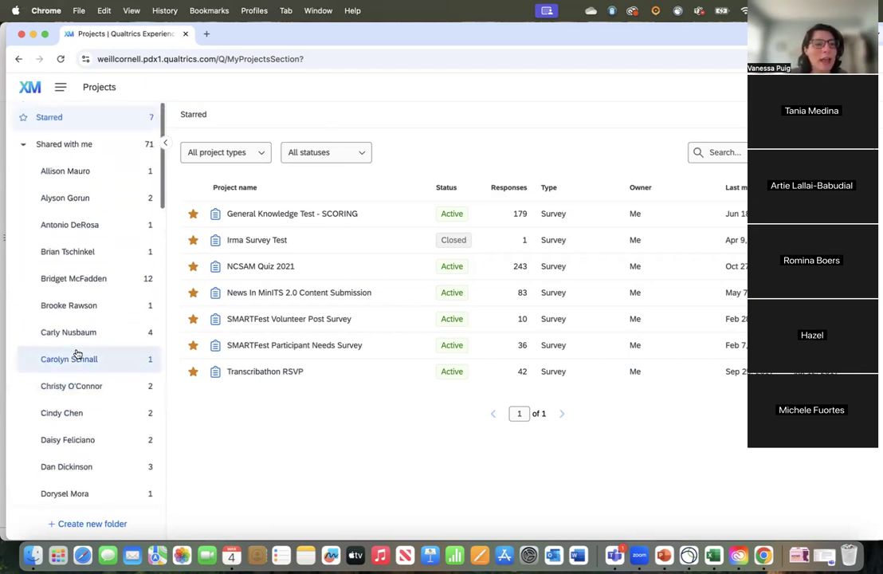
left_click(84, 281)
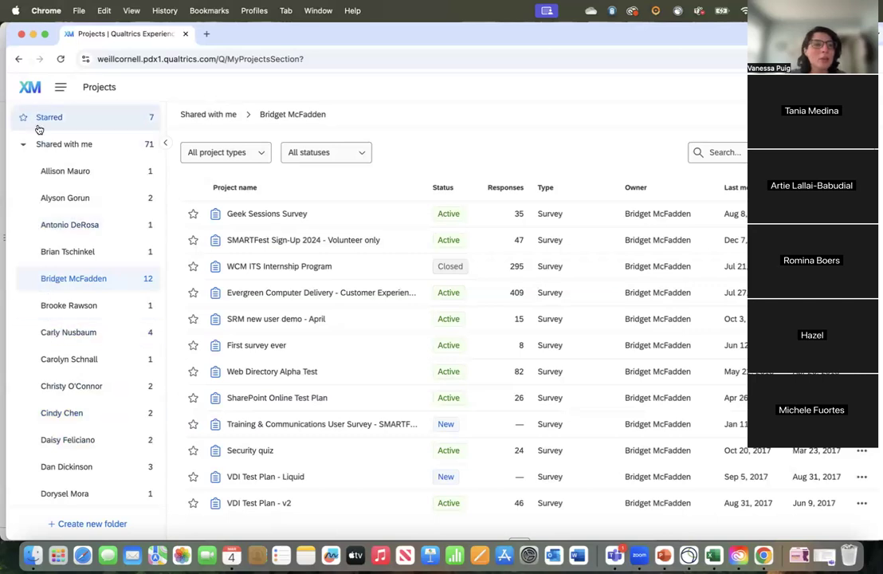
Step: Return to the homepage and look over the account options without choosing any
left_click(28, 90)
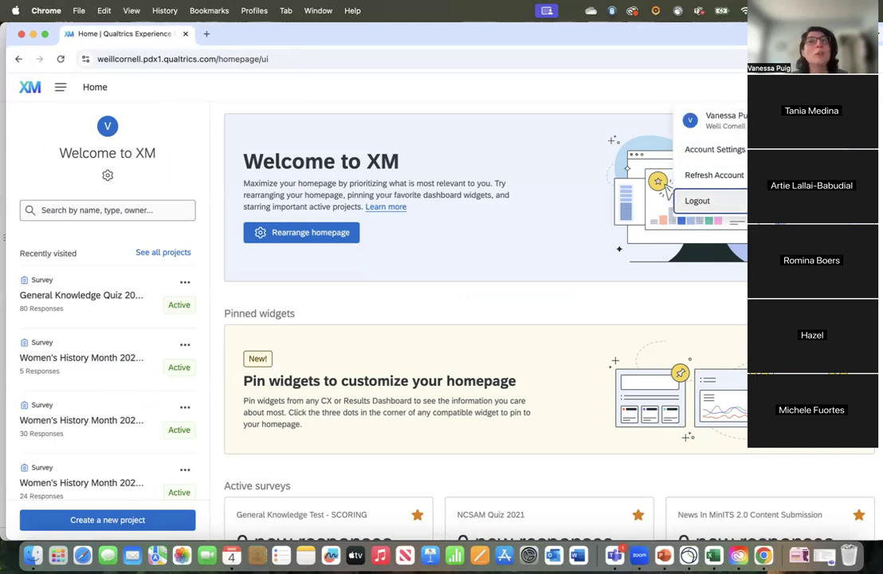
key("Up")
key("Up")
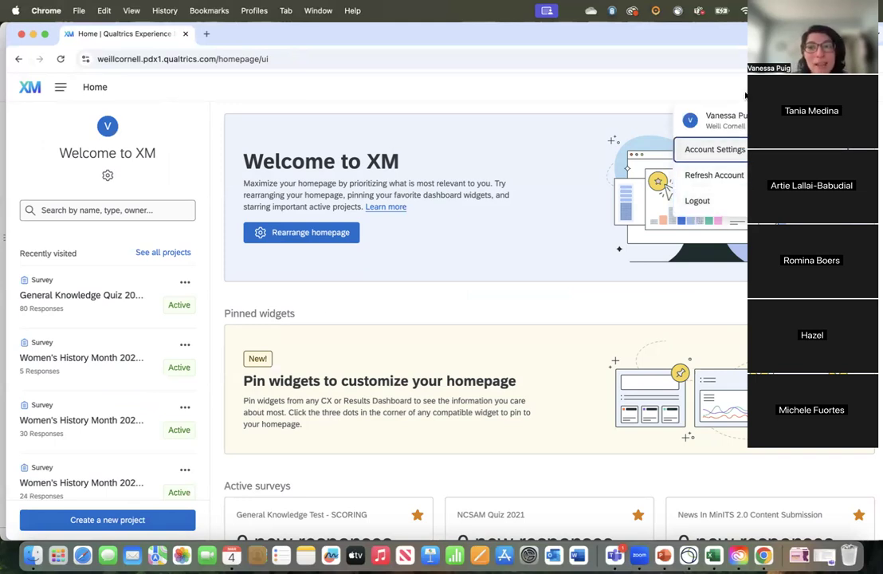
key("Escape")
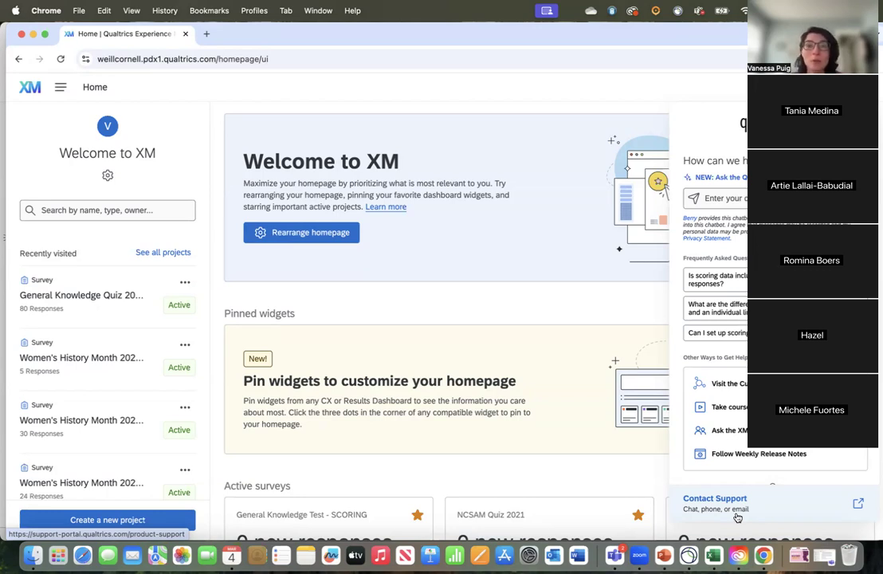
Step: Look over the help and support contact options, leaving them closed
left_click(666, 187)
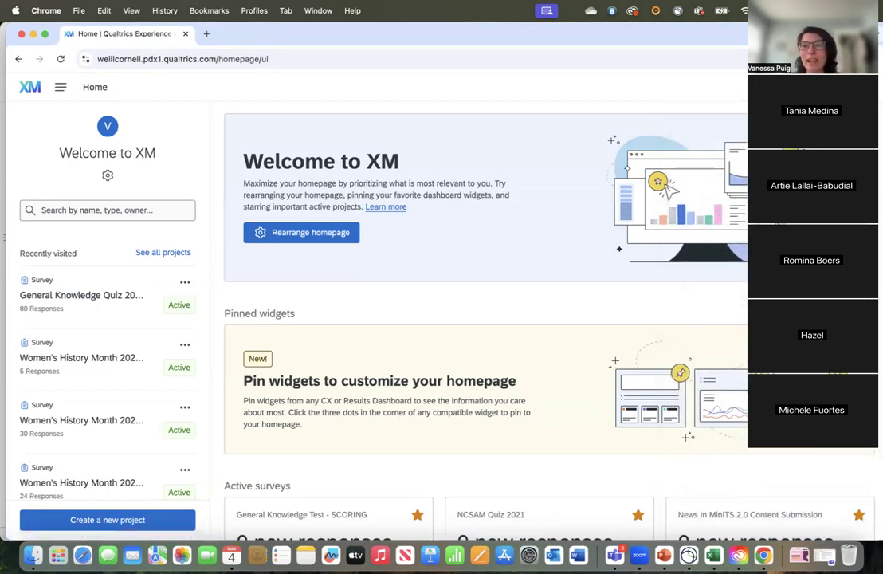
left_click(807, 87)
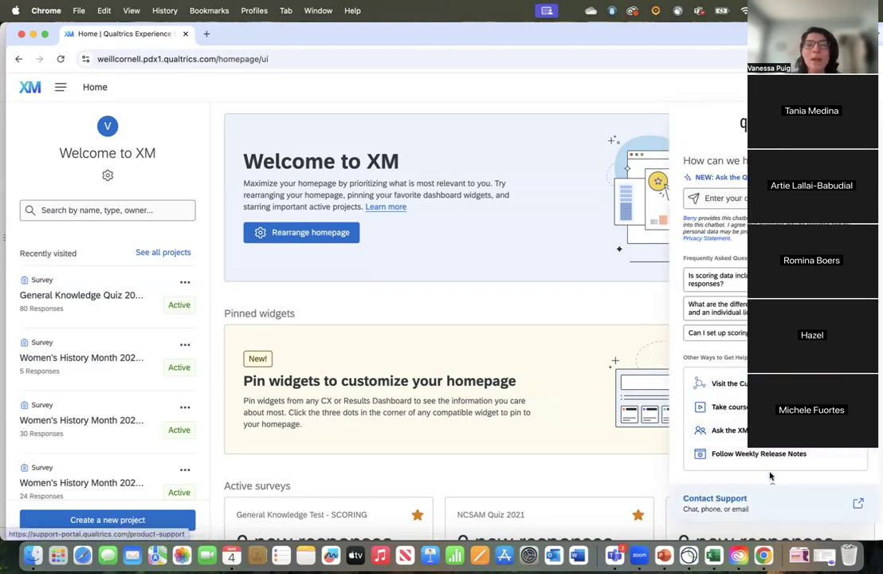
left_click(603, 94)
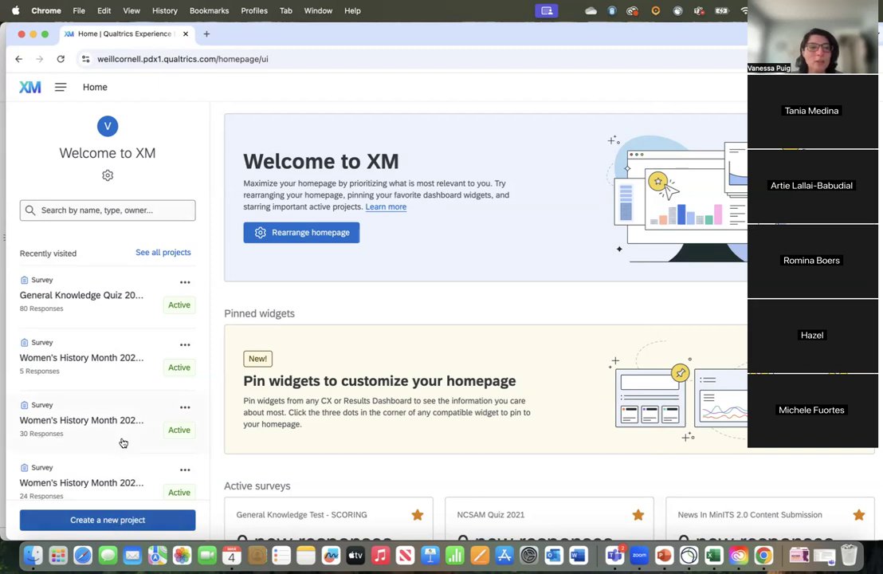
Step: Start creating a project from the projects list and browse the catalog's programs and guided projects
left_click(150, 255)
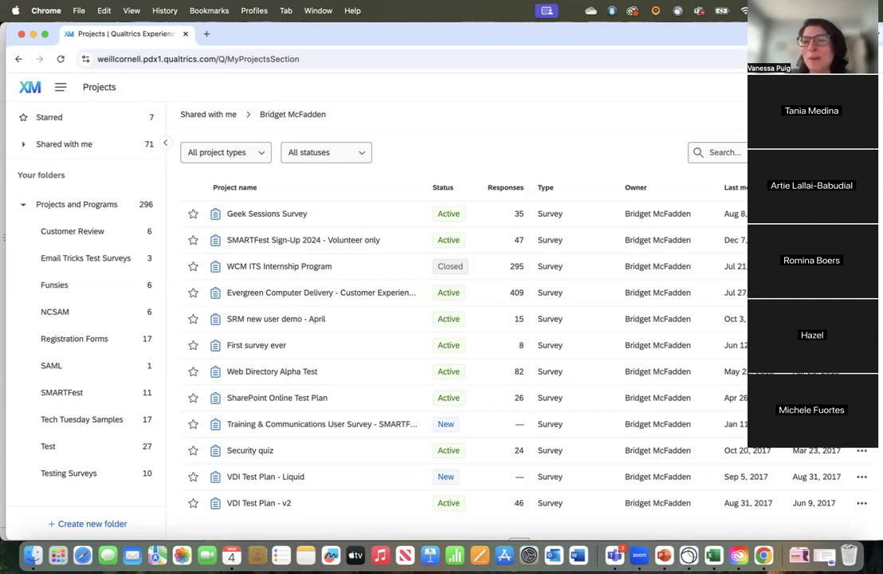
left_click(831, 115)
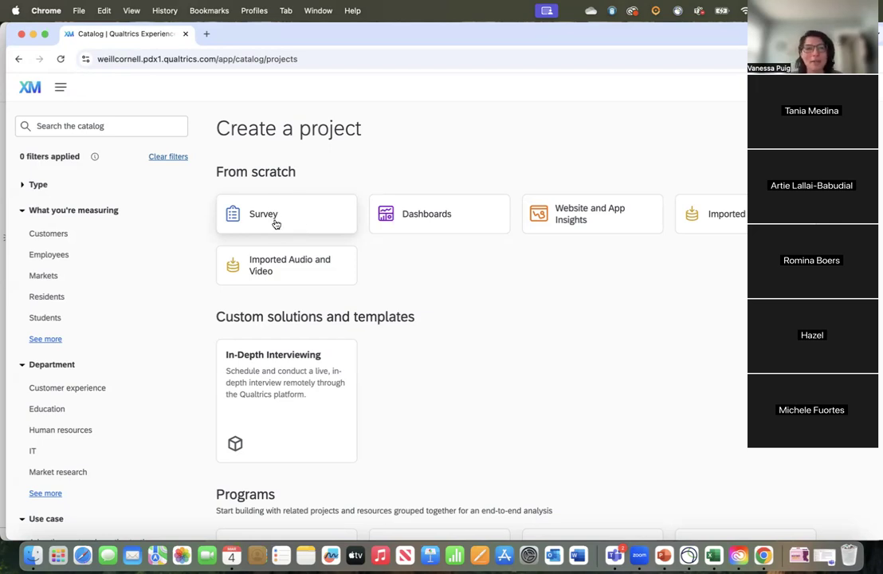
scroll(275, 388, "down", 5)
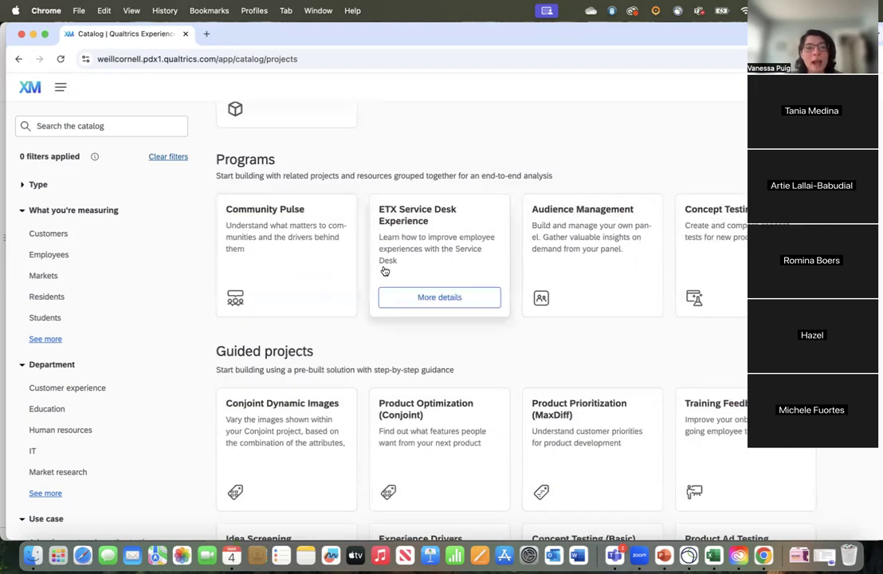
scroll(283, 305, "down", 3)
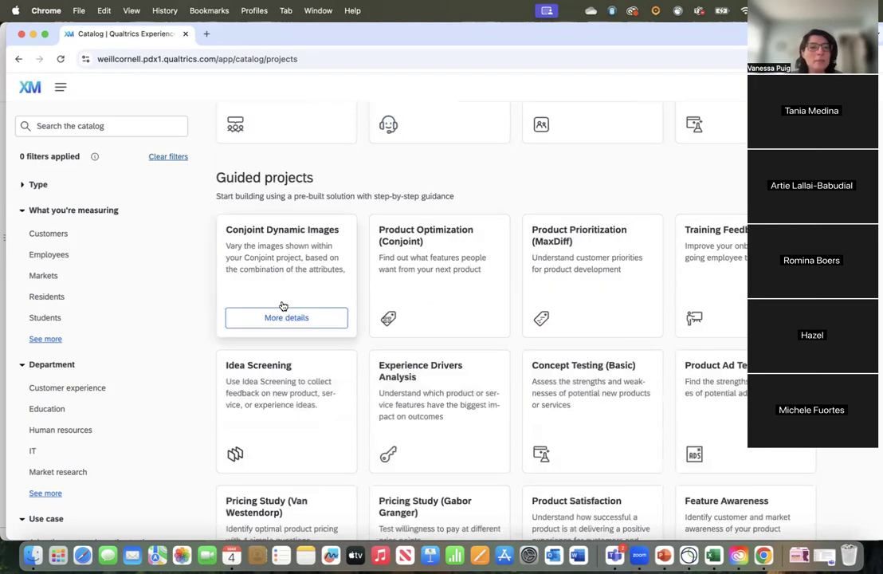
scroll(289, 249, "down", 1)
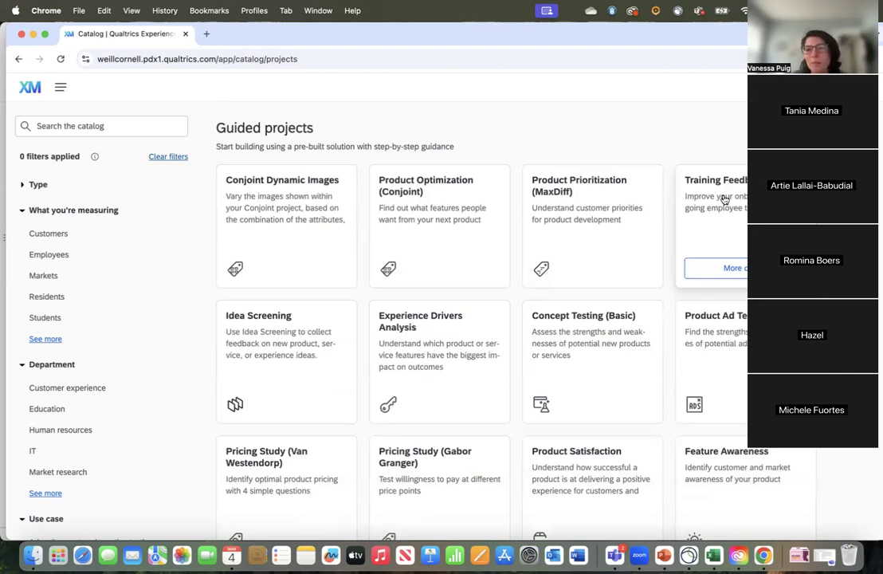
scroll(698, 205, "up", 10)
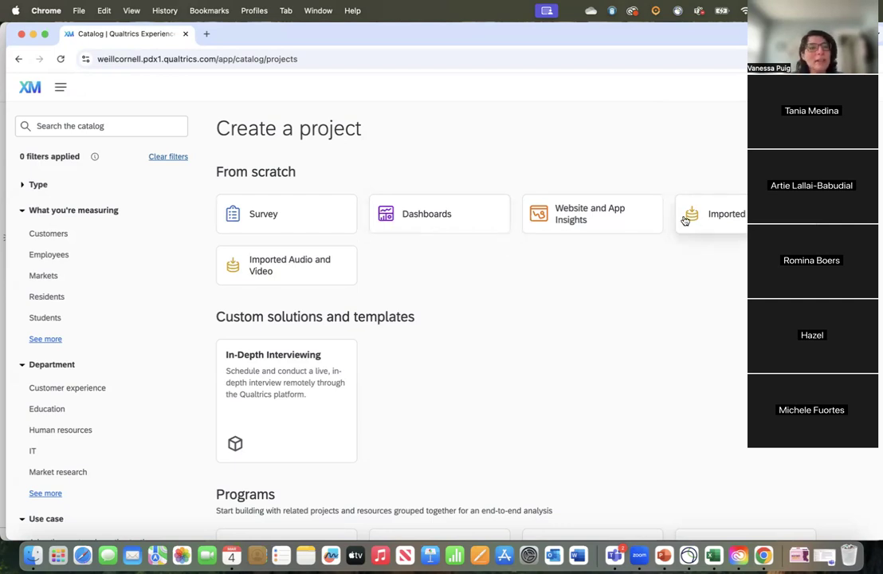
Step: Start a survey project from scratch and name it "Cat Adoption 3/4/25"
left_click(275, 220)
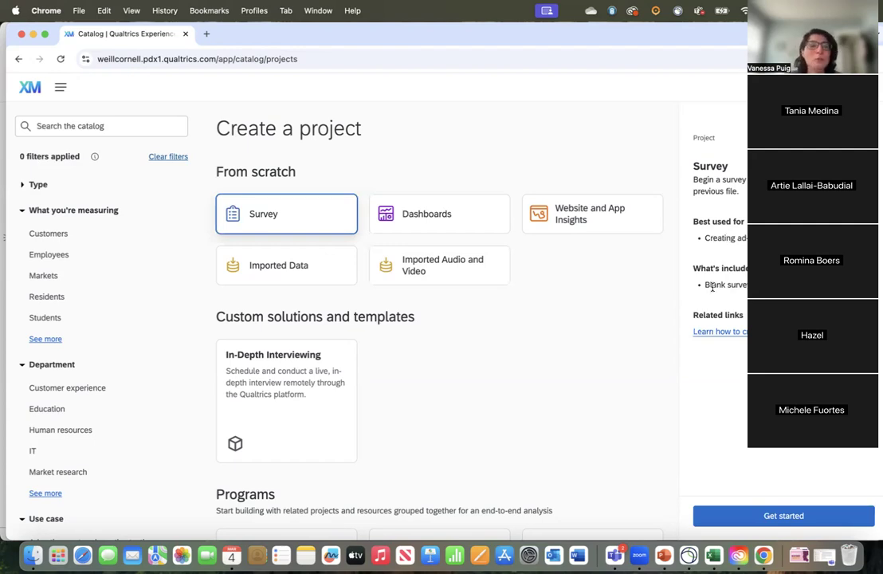
left_click(785, 516)
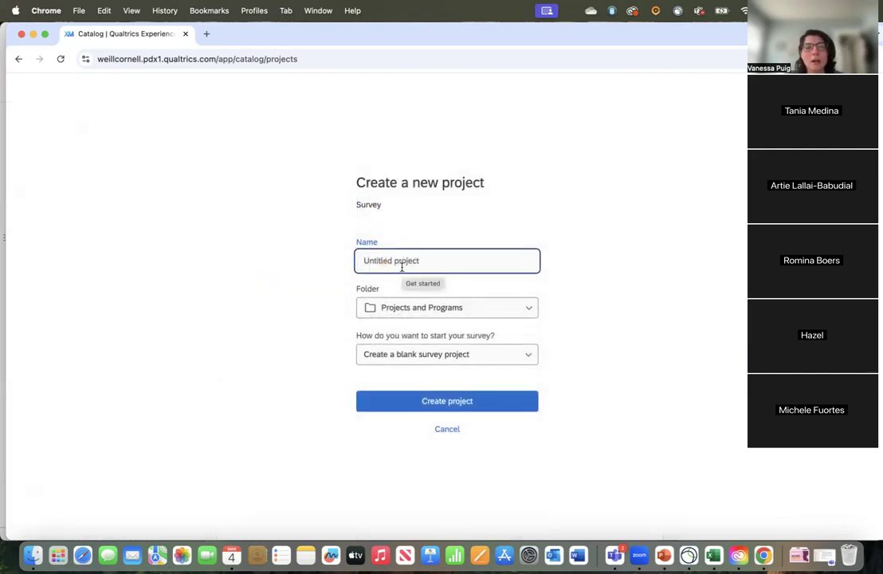
left_click(373, 260)
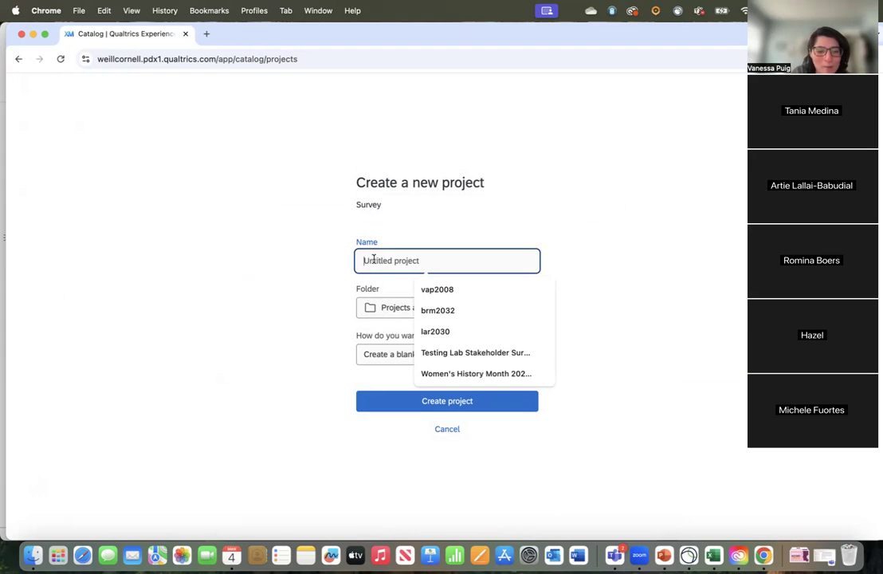
type("Cat Adoption")
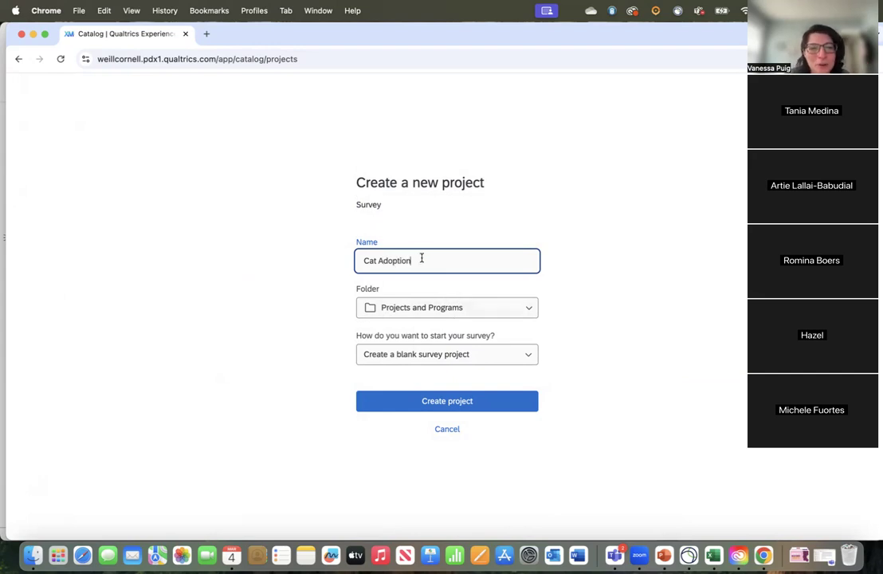
type("3/")
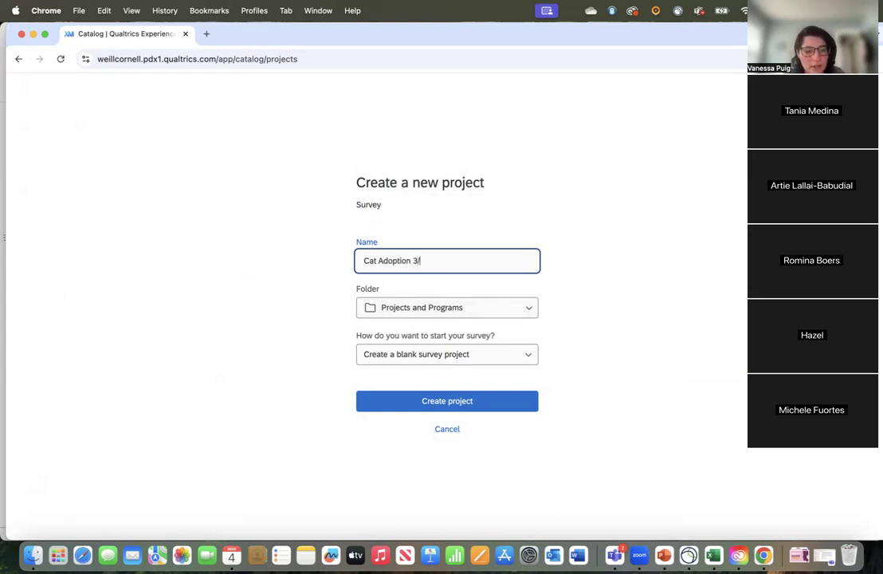
type("4/25")
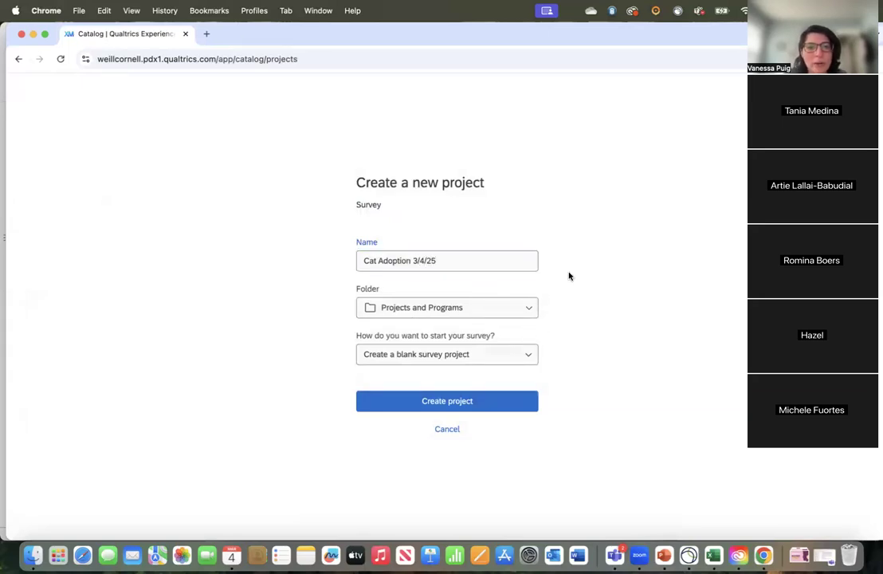
Step: Assign the new survey project to the Tech Tuesday Samples folder
left_click(451, 316)
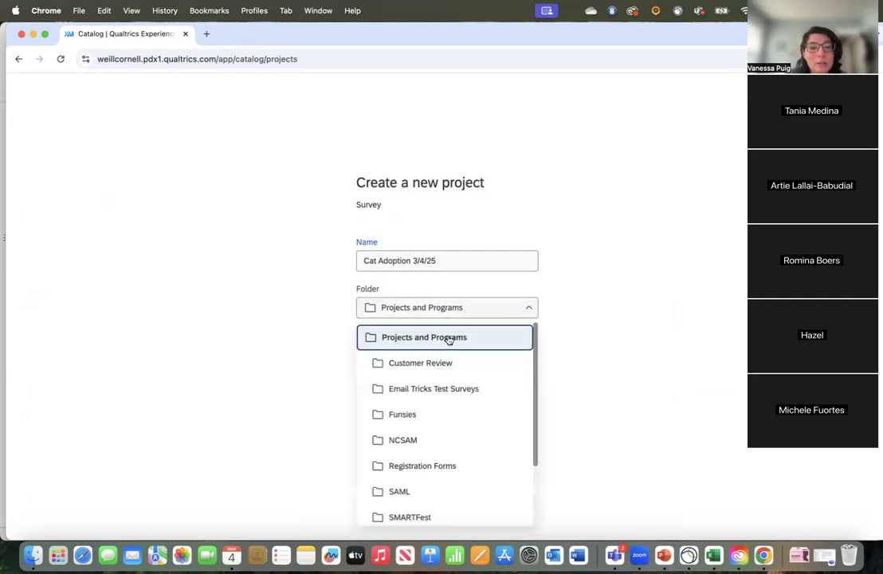
scroll(450, 448, "down", 3)
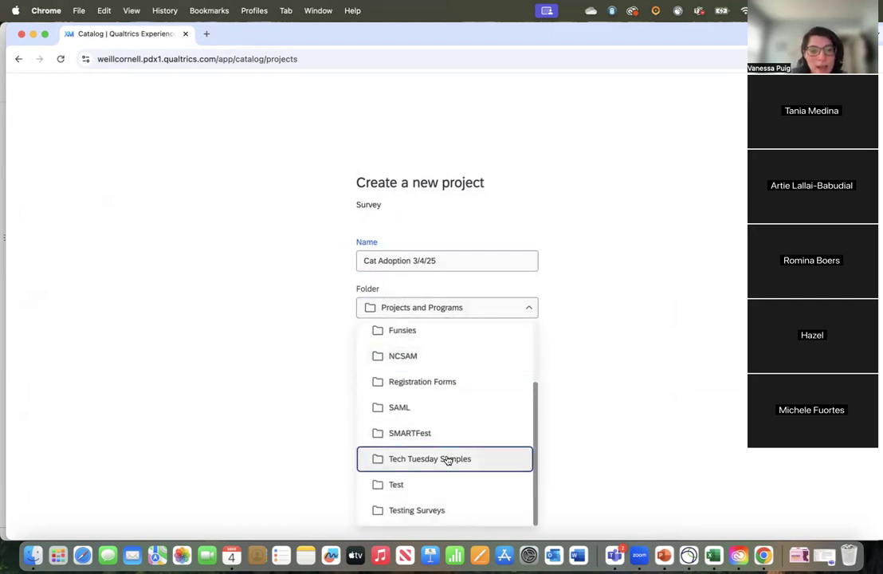
left_click(450, 459)
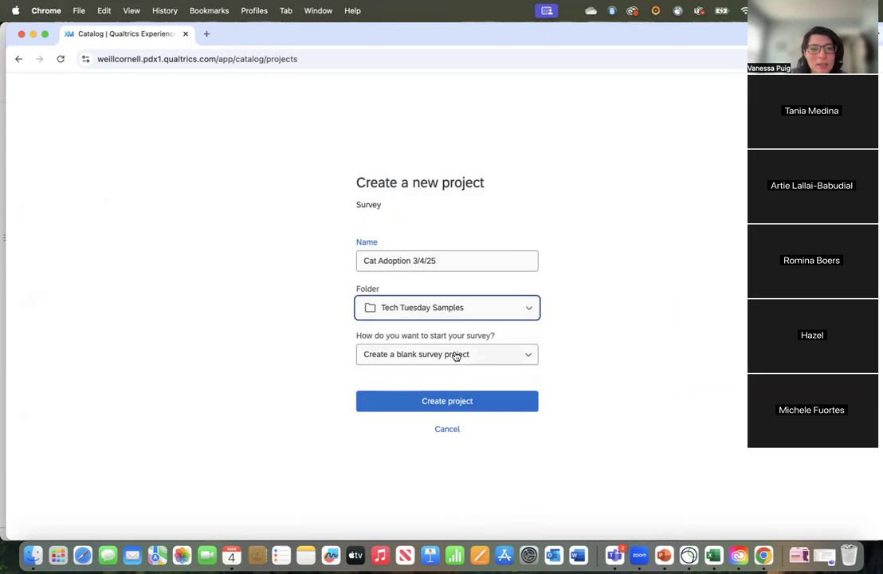
Step: Choose to start the survey as a blank survey project and create the project
left_click(466, 355)
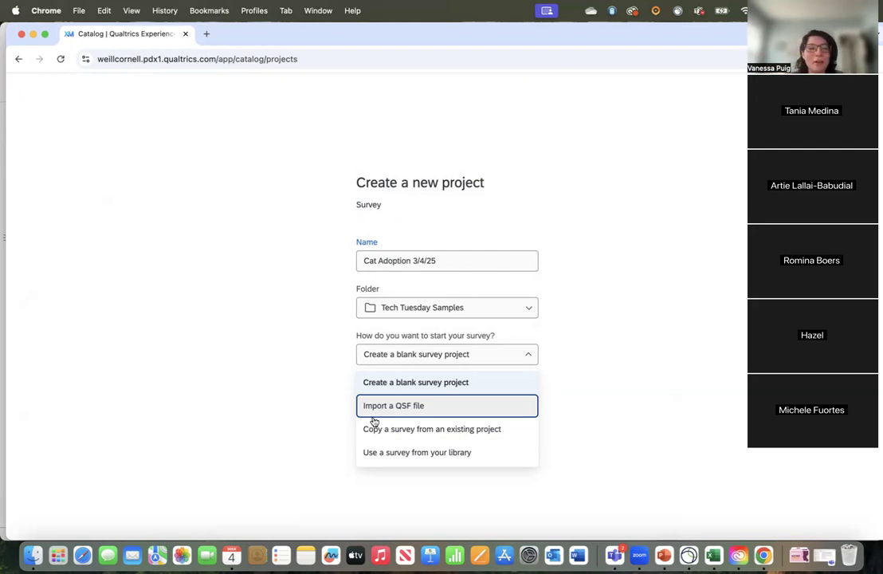
left_click(417, 384)
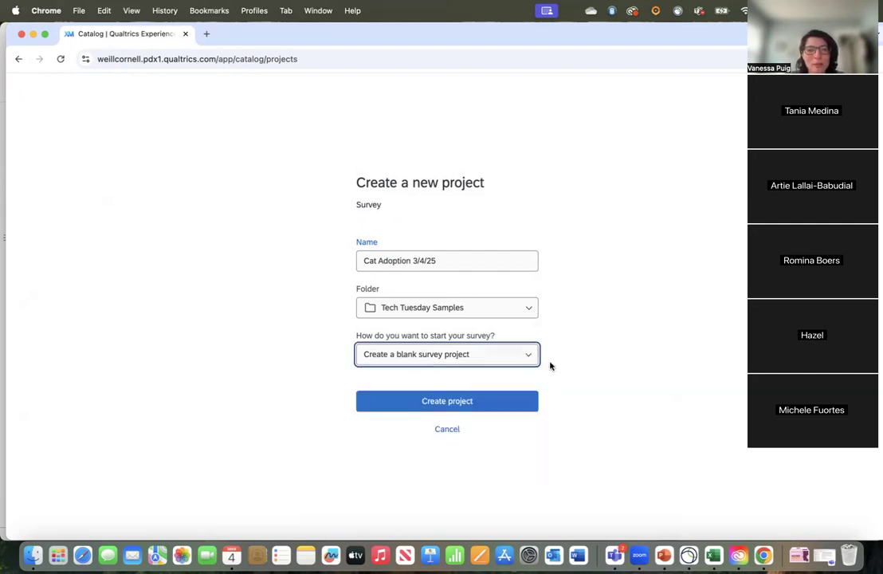
left_click(476, 408)
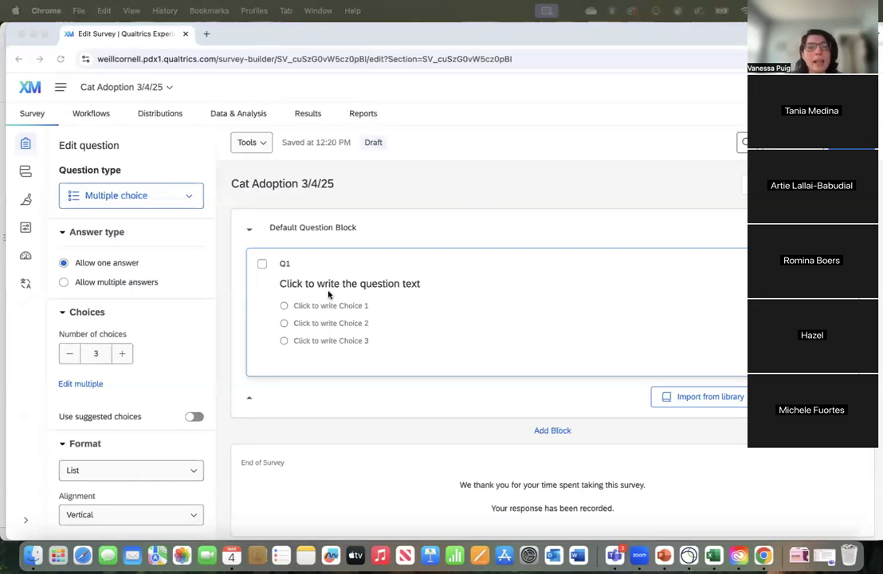
Step: Examine the editable question text and answer choices of the default question Q1 and the settings of its block
left_click(388, 238)
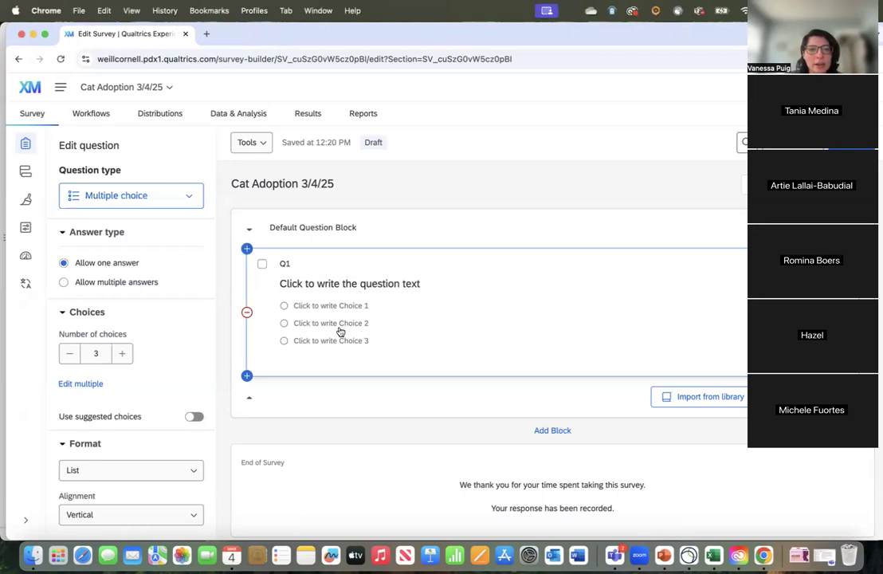
left_click(319, 286)
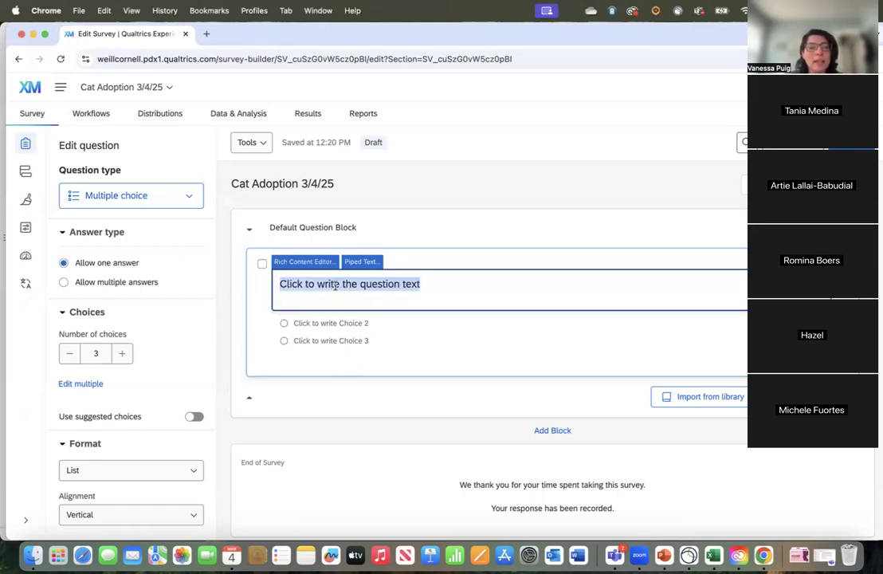
left_click(332, 323)
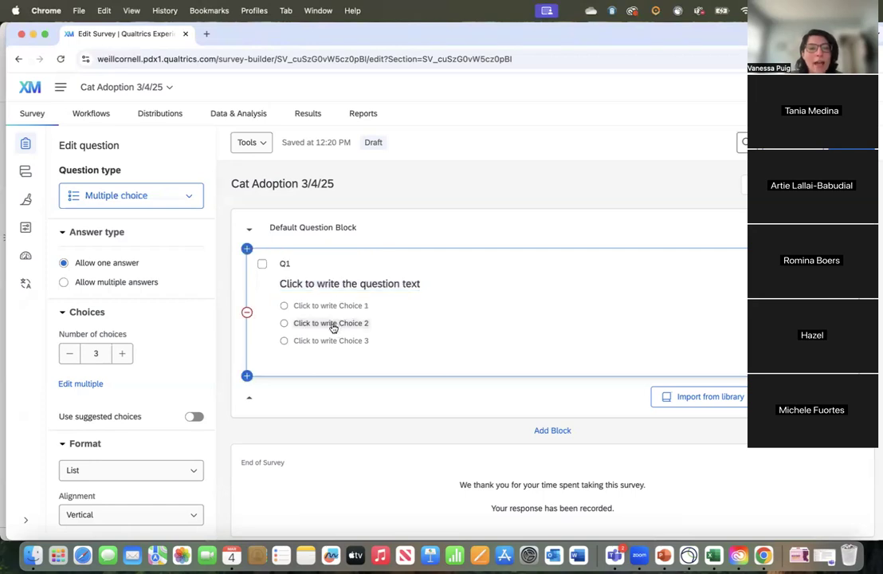
left_click(333, 306)
left_click(326, 340)
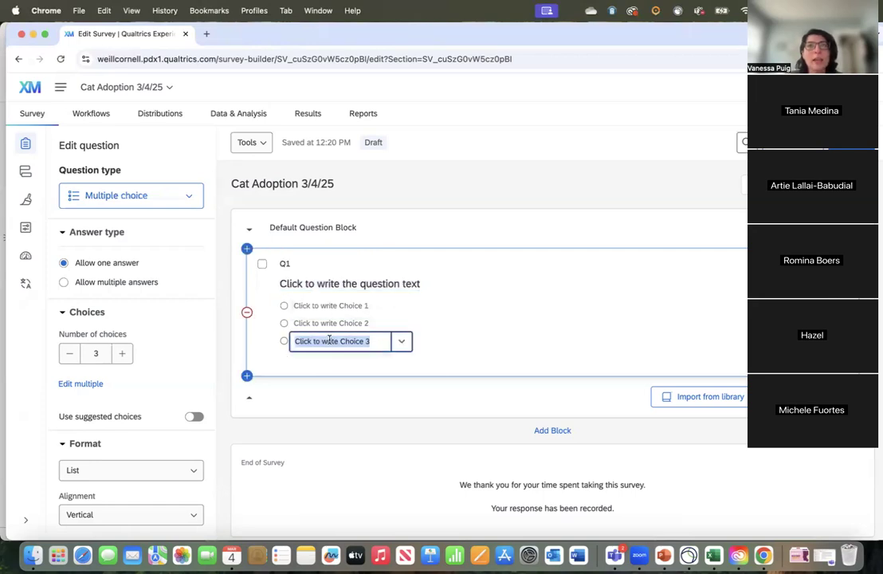
left_click(326, 284)
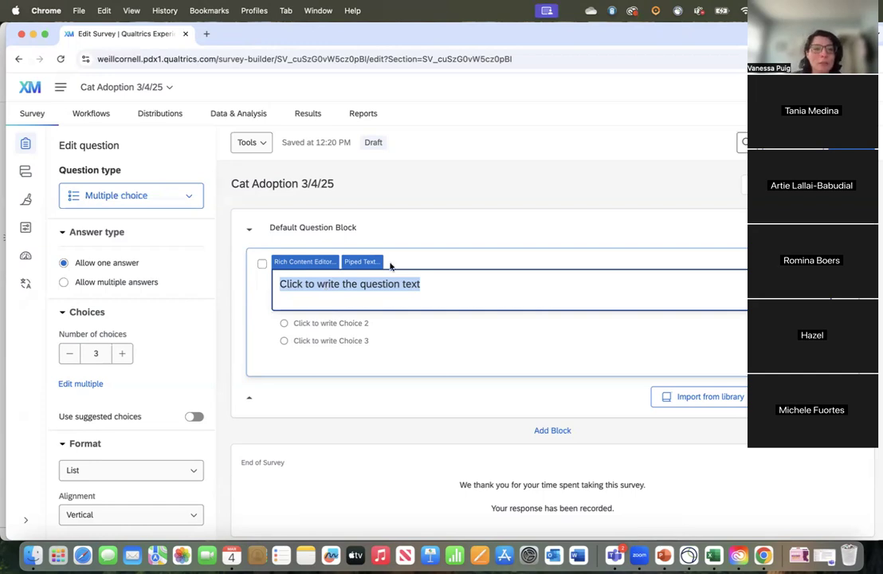
left_click(375, 232)
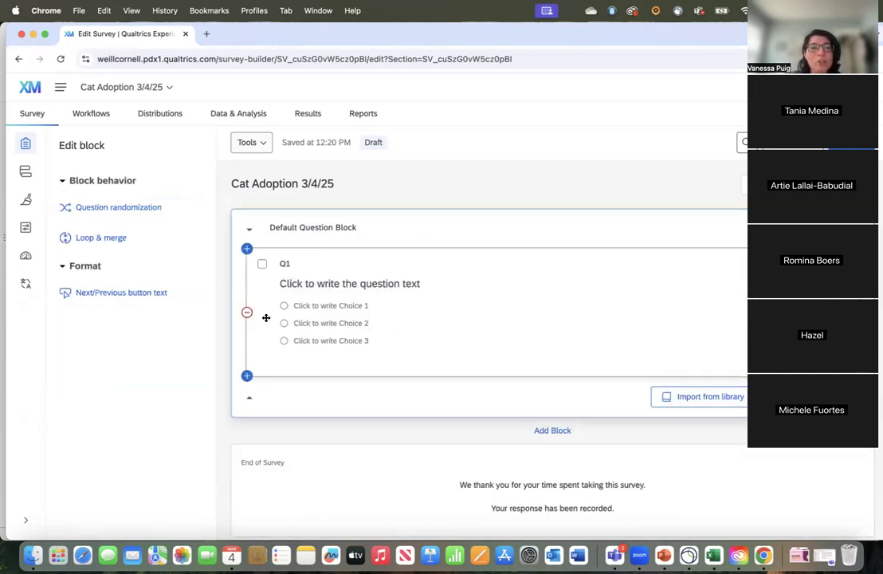
Step: Review the available question types and change Q1 to a Text / Graphic question
left_click(341, 288)
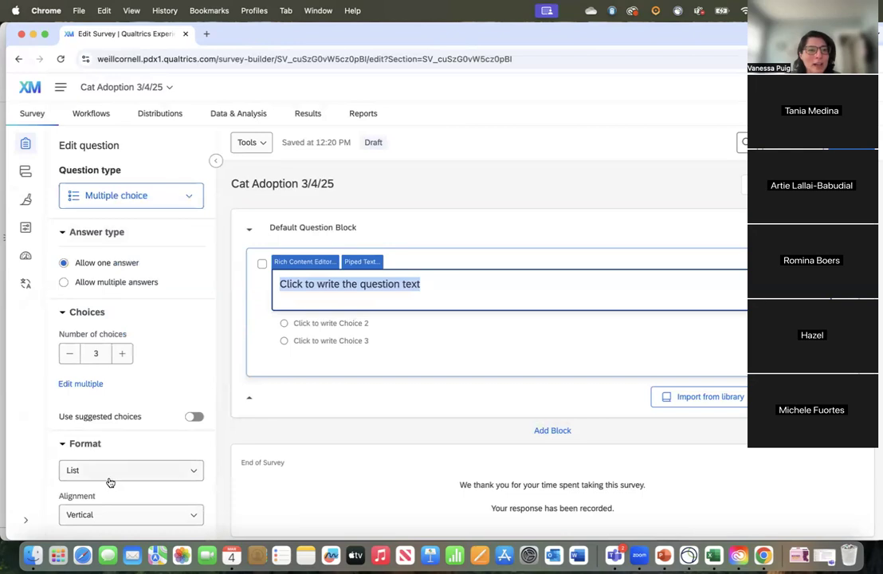
left_click(188, 199)
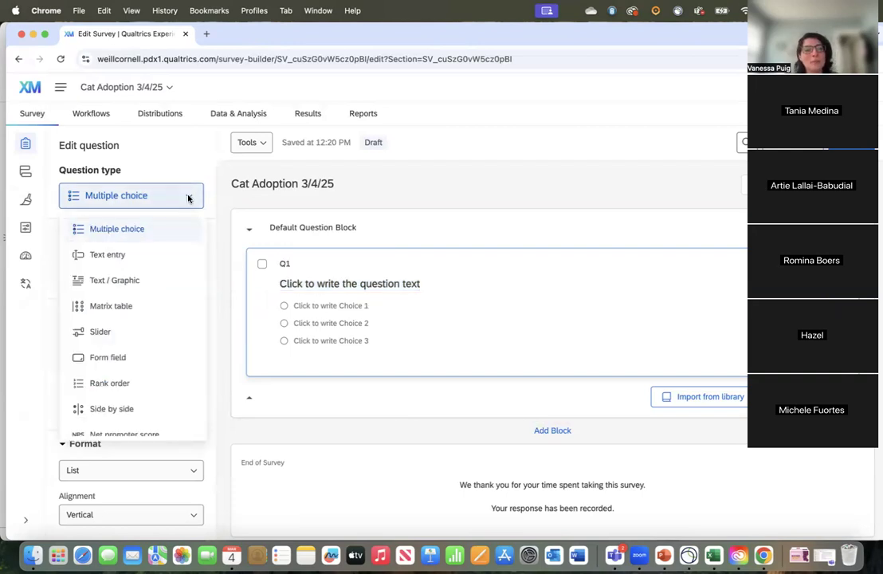
scroll(151, 324, "down", 5)
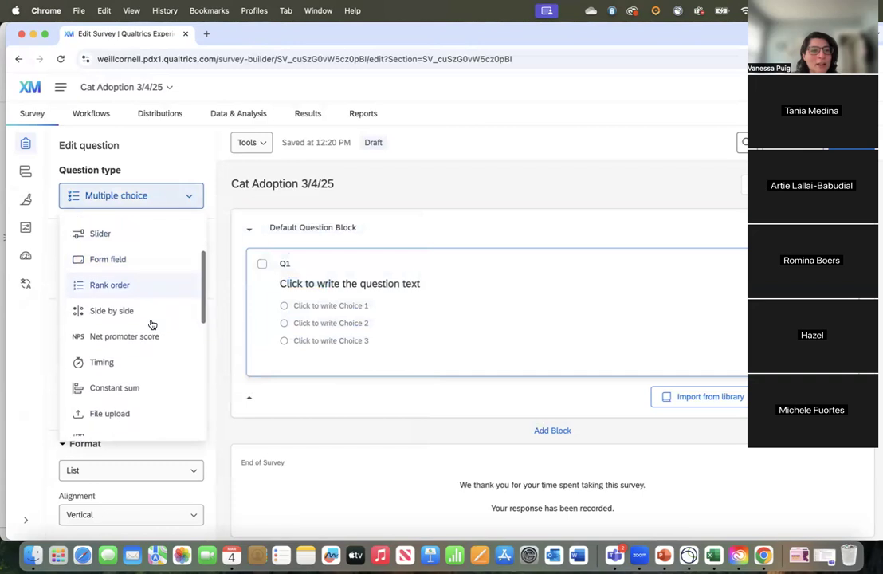
scroll(150, 322, "down", 2)
scroll(150, 323, "up", 5)
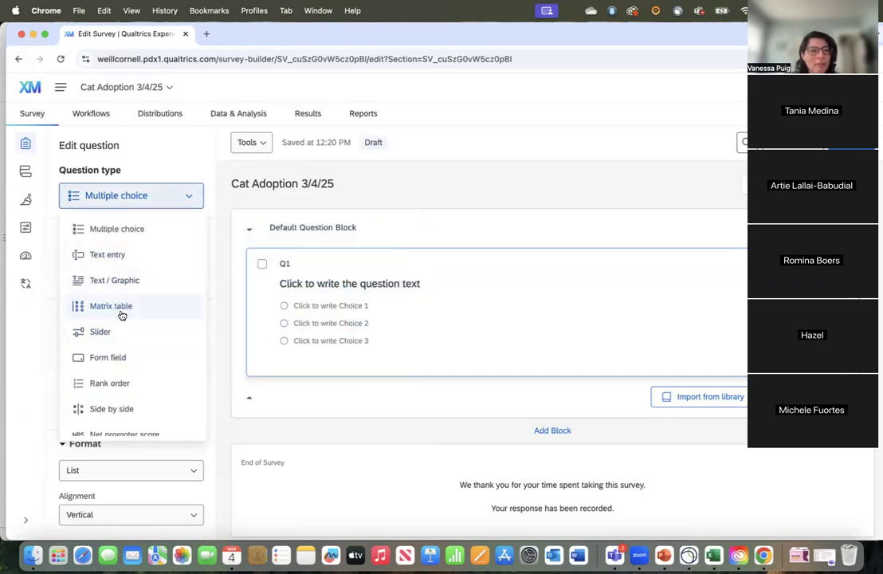
mouse_move(122, 316)
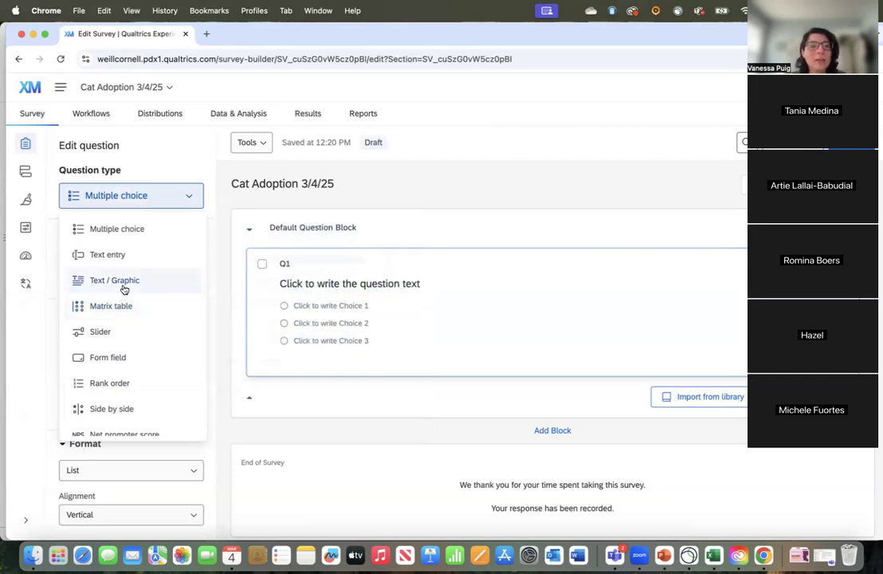
mouse_move(125, 290)
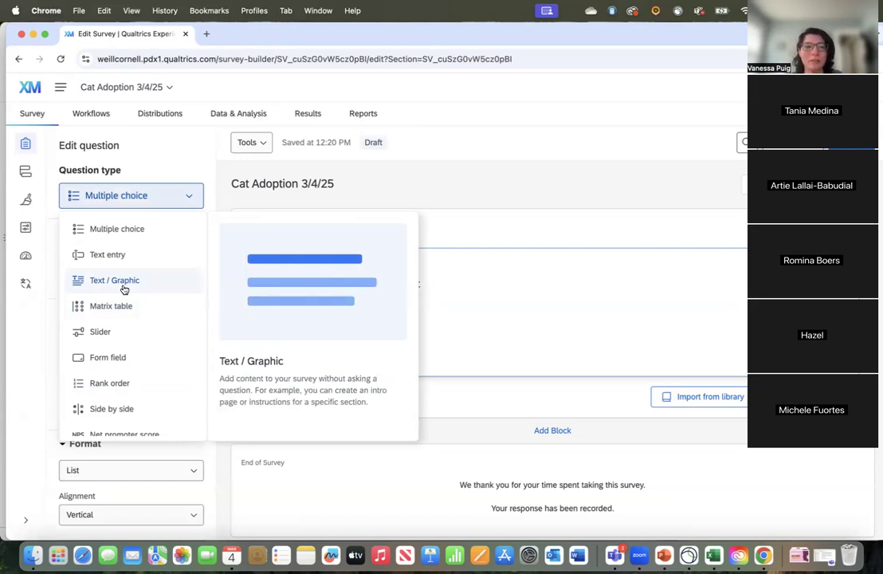
left_click(125, 287)
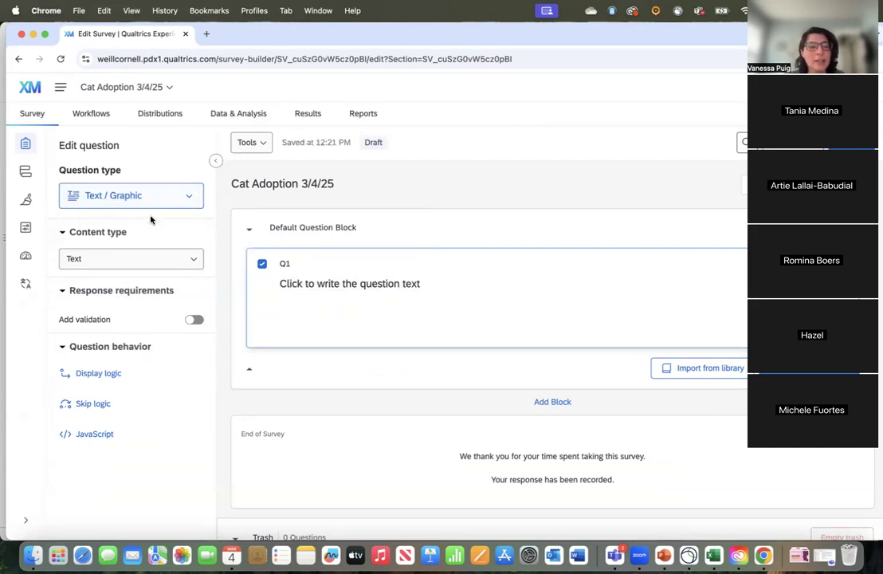
Step: Write Q1's text as "Thanks for your interest in adopting one of our cats. Please fill out this form so we can contact you."
left_click(345, 285)
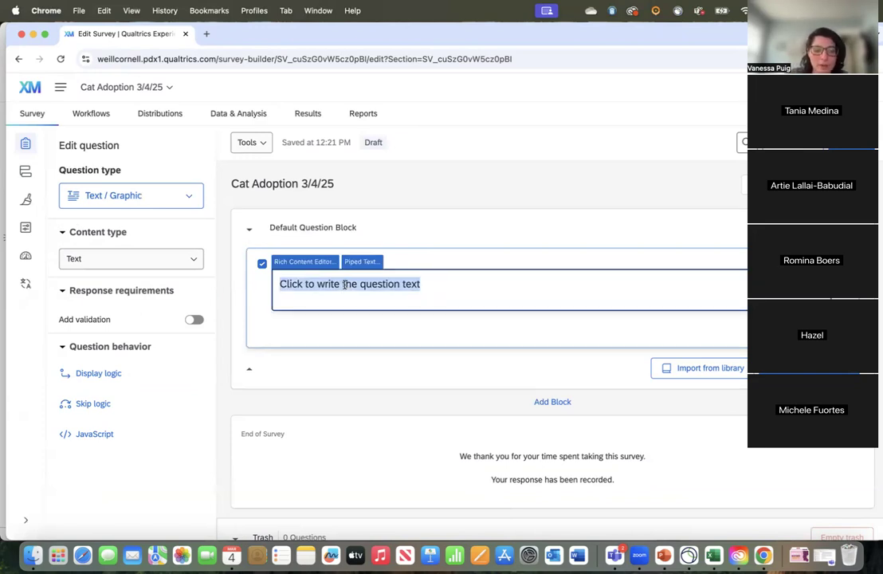
type("Thanks for your interest in adopting one of our cats. Please fill out this form so we can contact you.")
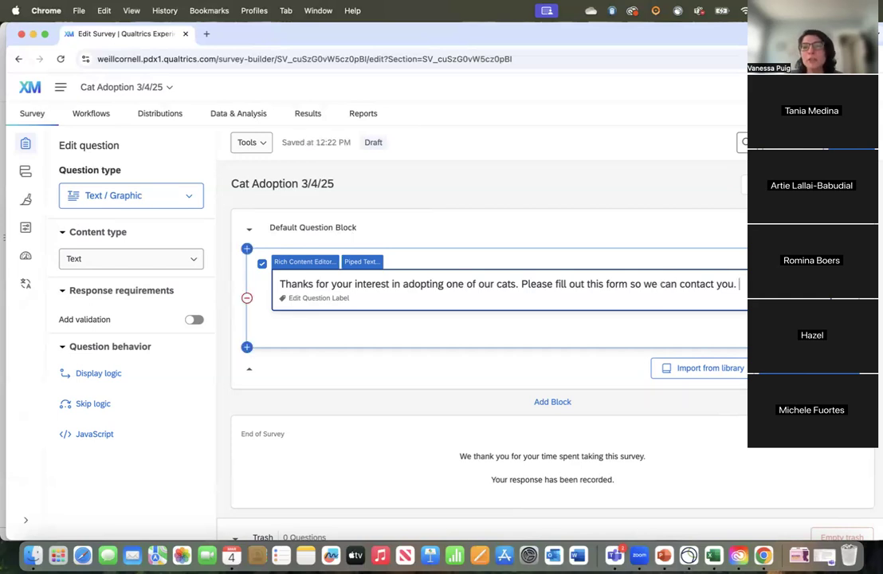
left_click(640, 245)
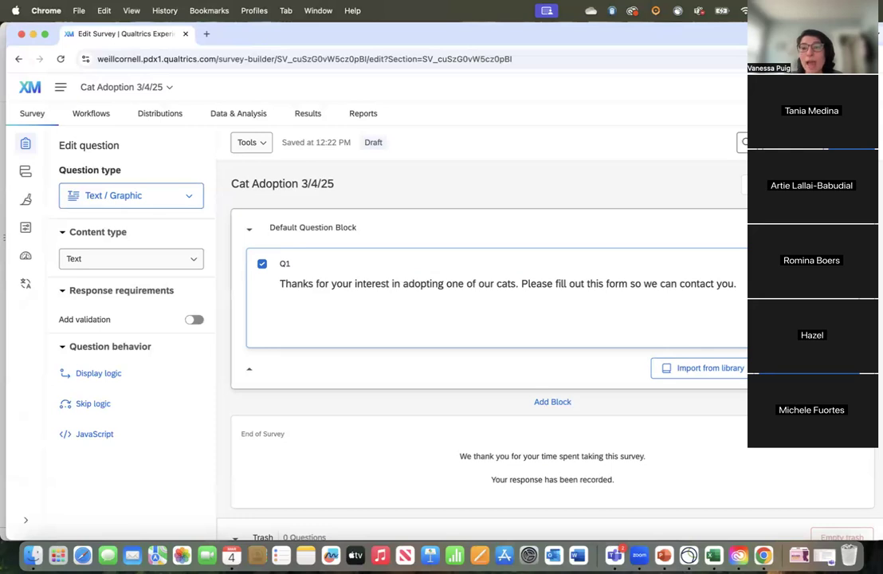
Step: Add a new Form field question below the introductory text in the Default Question Block
left_click(813, 369)
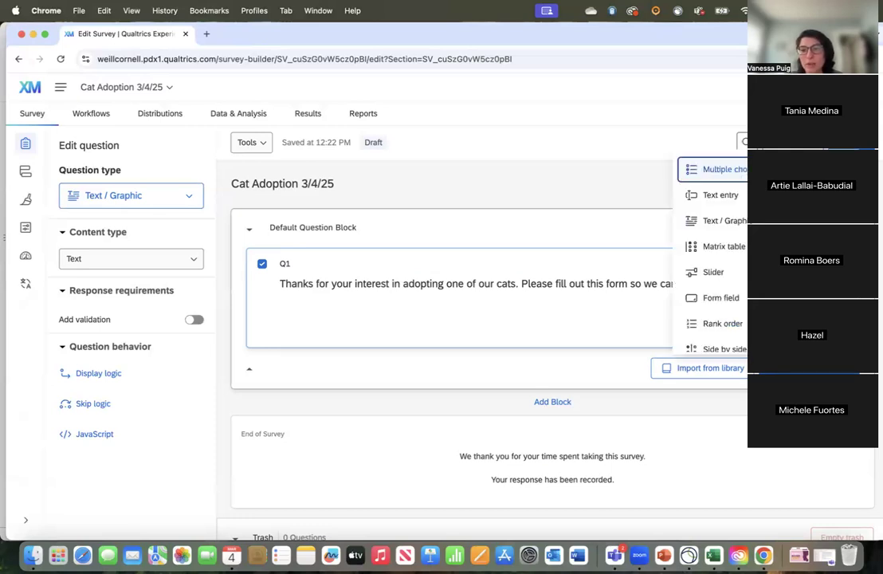
scroll(742, 319, "down", 2)
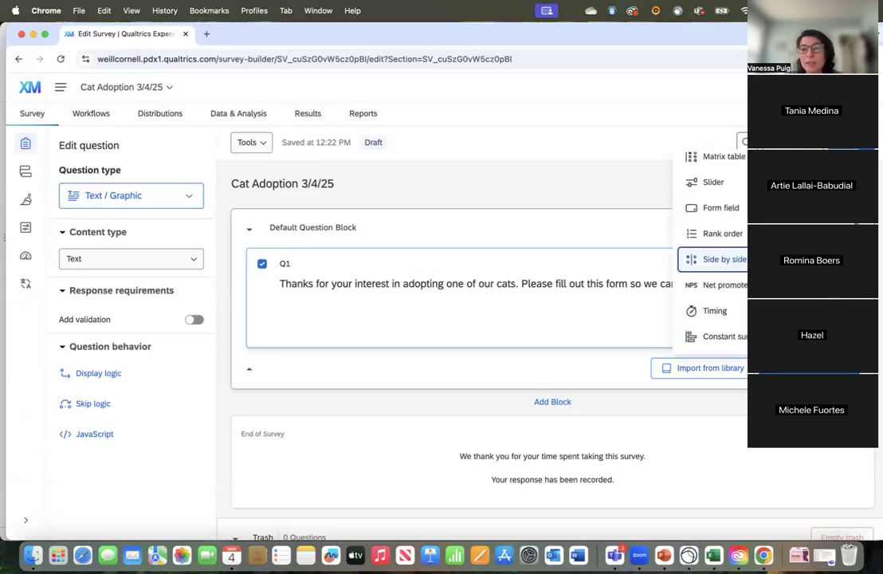
scroll(741, 259, "up", 2)
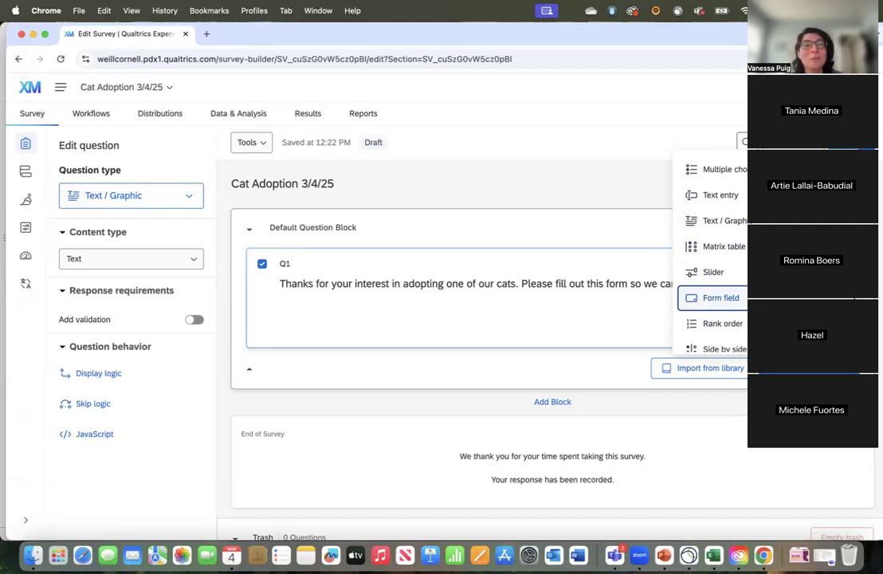
scroll(712, 255, "down", 1)
scroll(712, 255, "up", 1)
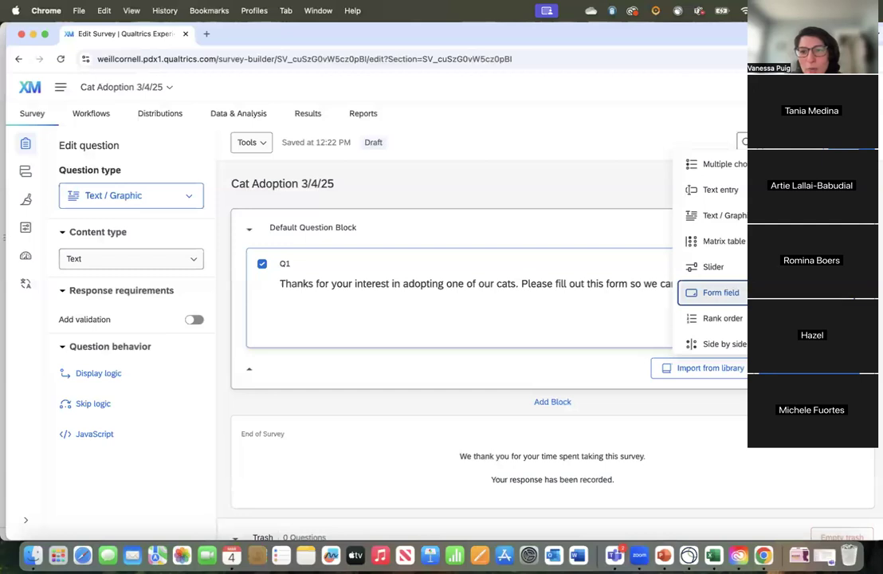
left_click(717, 292)
scroll(558, 374, "down", 2)
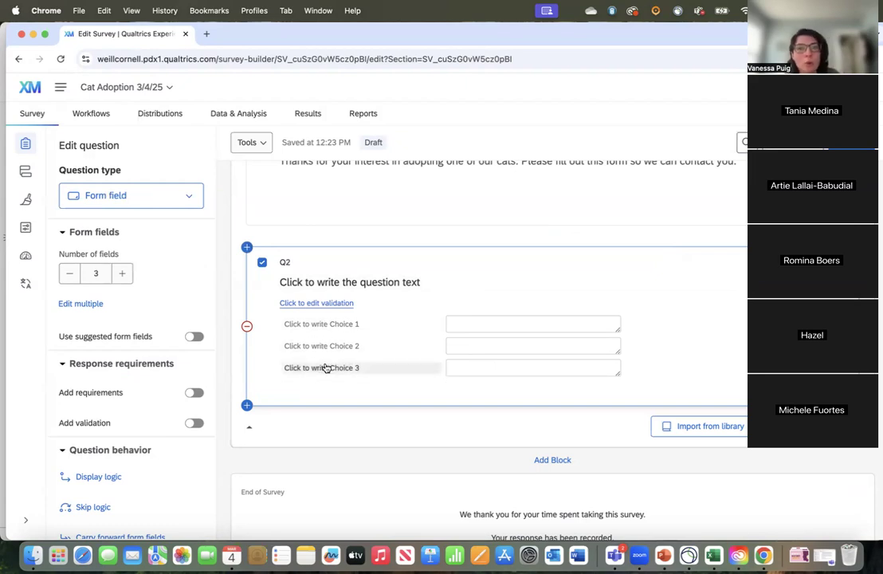
Step: Write the form field question's text as "Please submit the following information:"
left_click(294, 281)
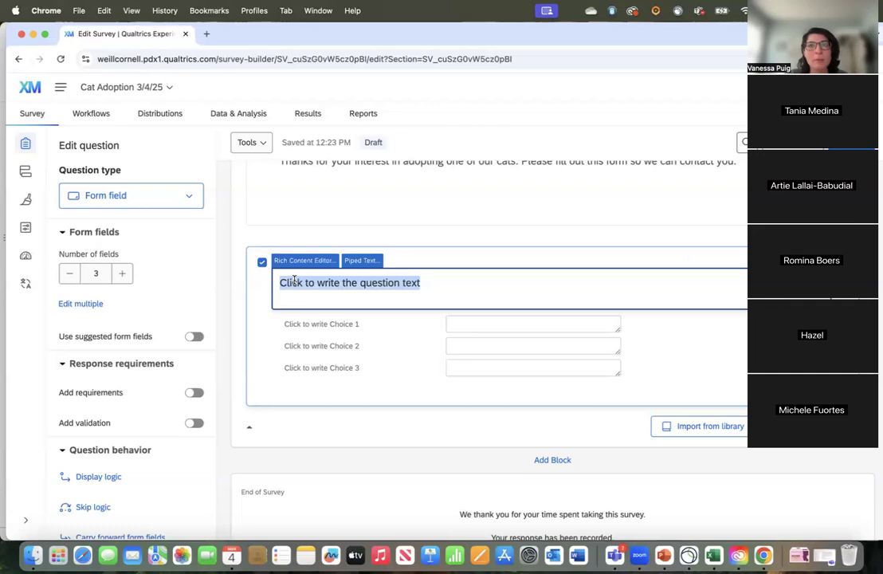
type("Please ")
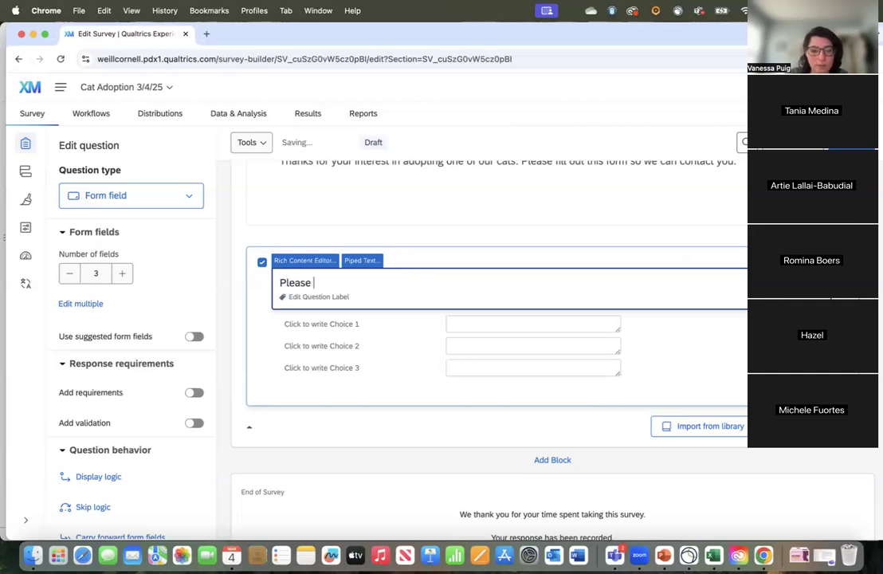
type("submit the followi")
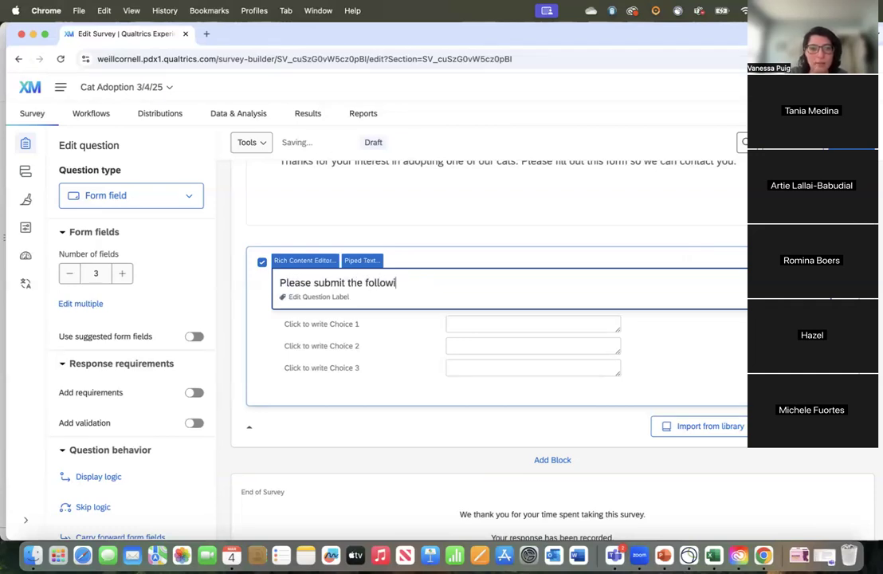
type("ng information:")
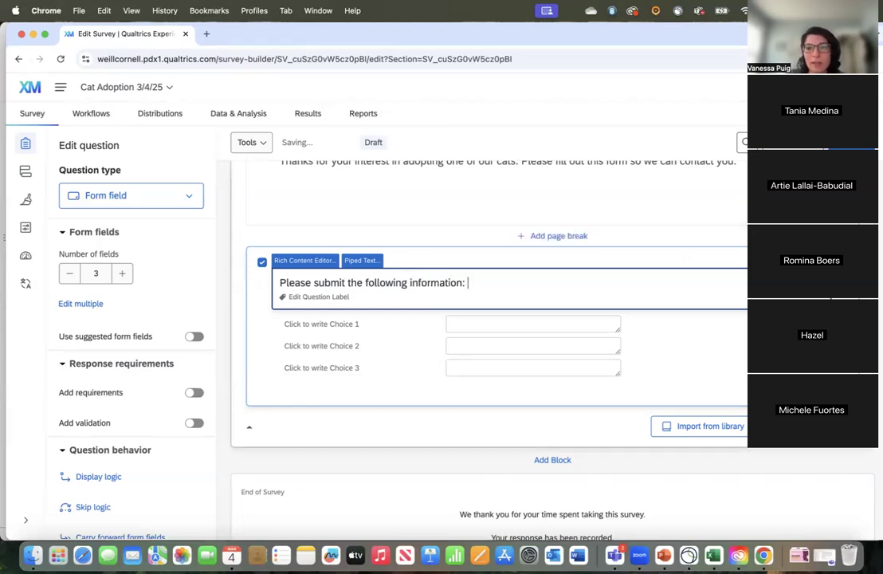
left_click(759, 233)
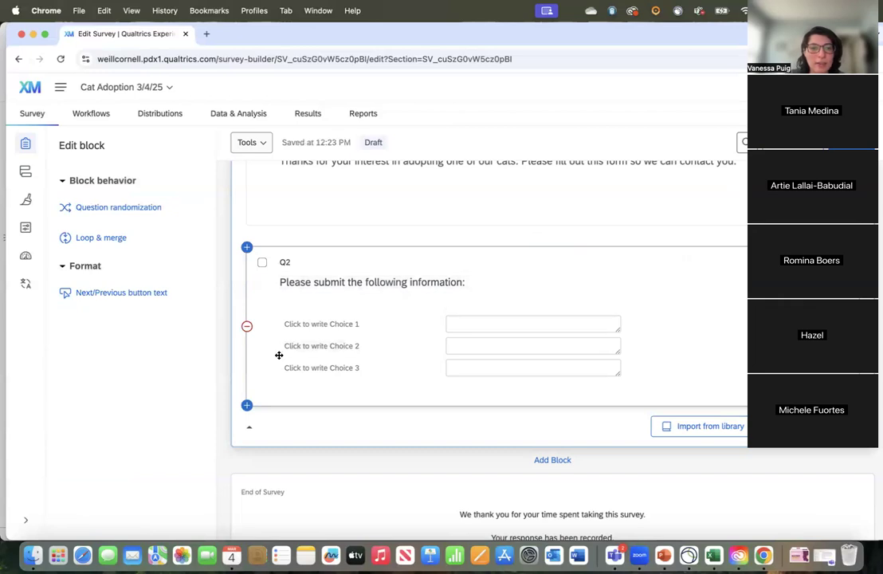
Step: Label the three form fields of Q2 "Full Name", "Email Address" and "Phone Number"
left_click(286, 326)
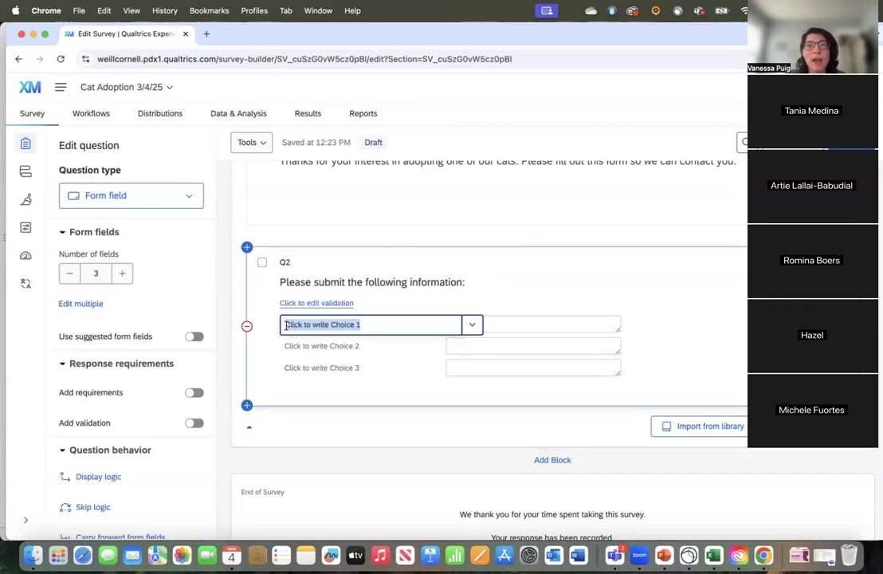
type("F")
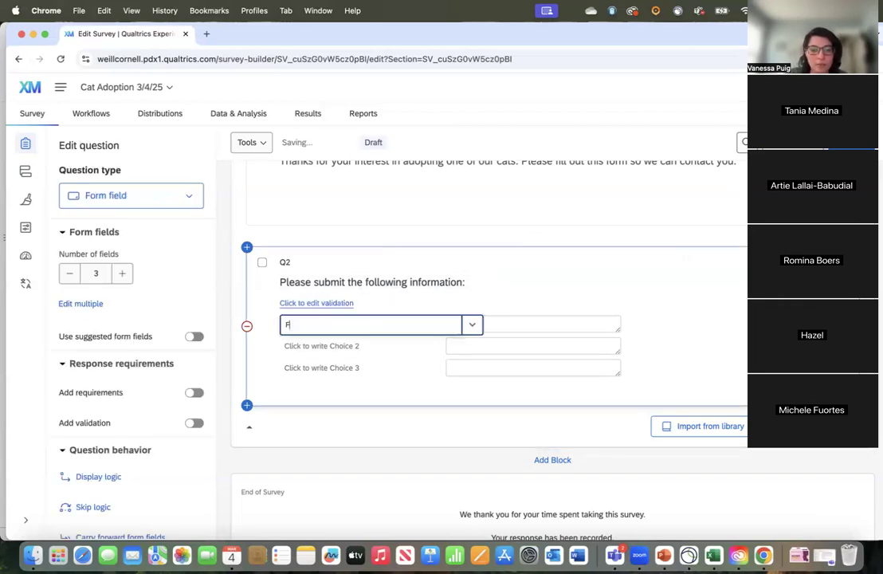
type("ull Name")
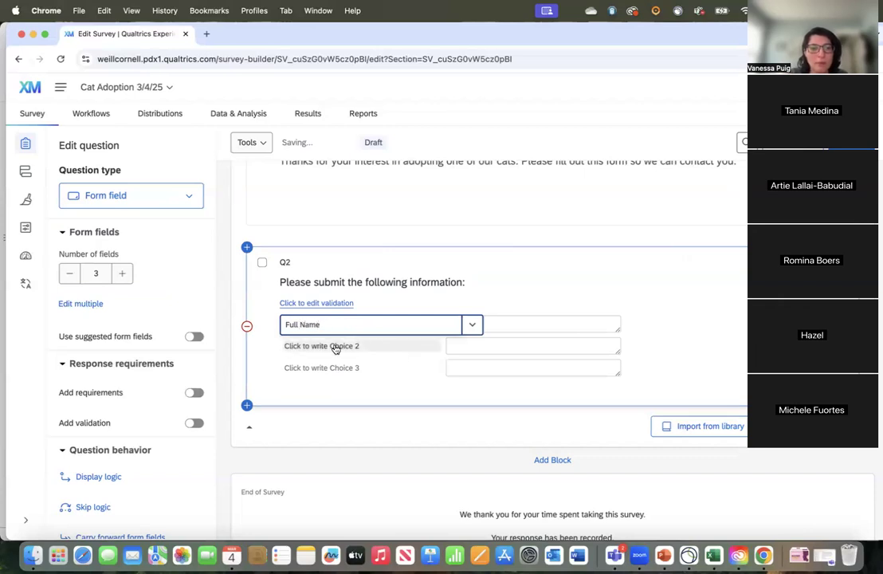
left_click(324, 346)
type("Email Address")
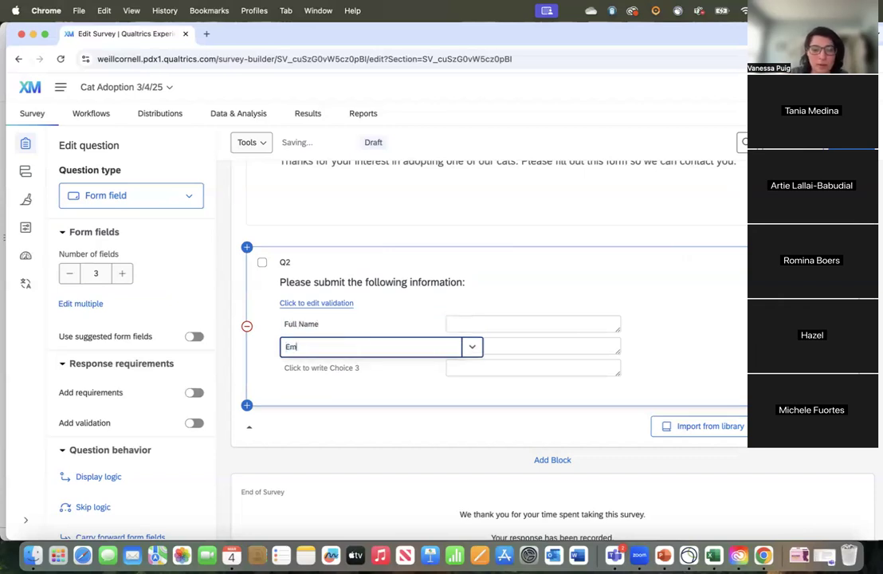
left_click(326, 368)
type("{")
key("BackSpace")
type("Phone Number")
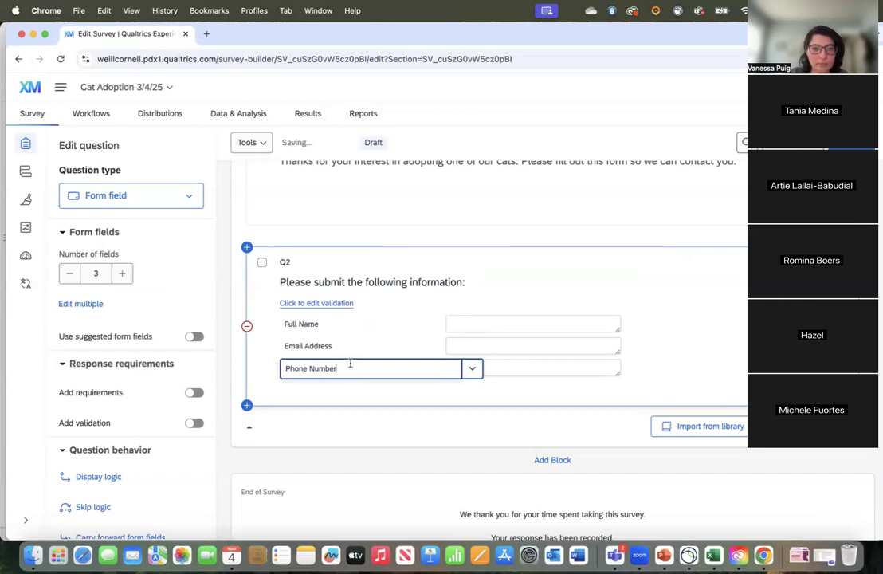
left_click(684, 283)
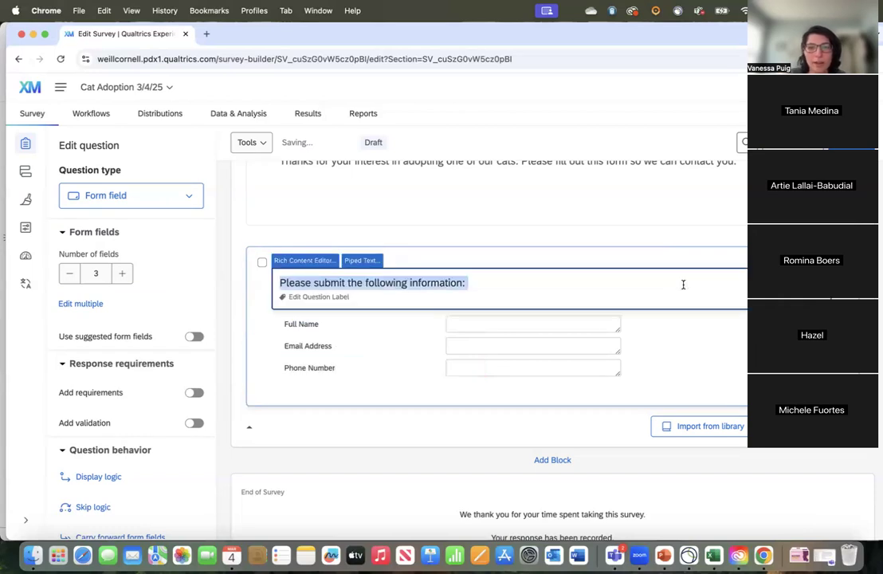
Step: Edit the validation of Q2's form fields and set the Email Address field to Valid Email Address
left_click(678, 318)
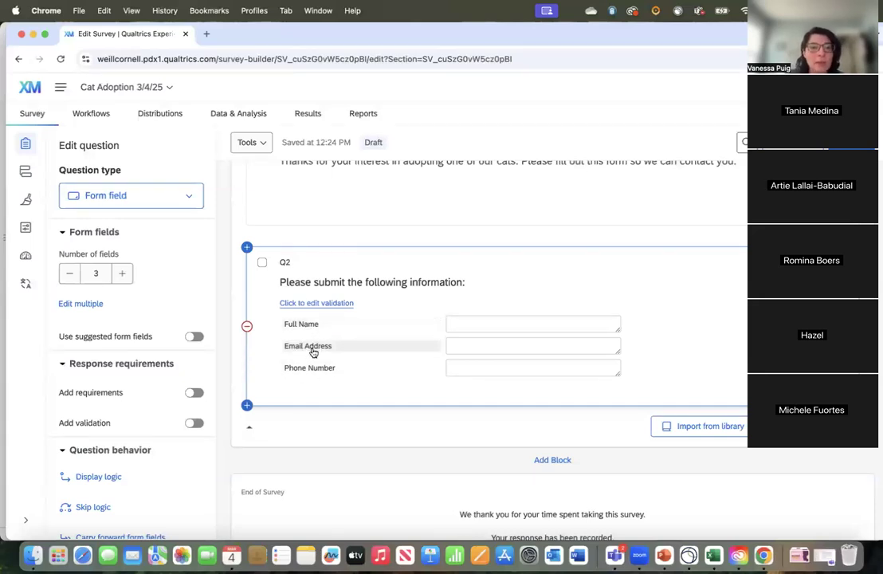
left_click(313, 350)
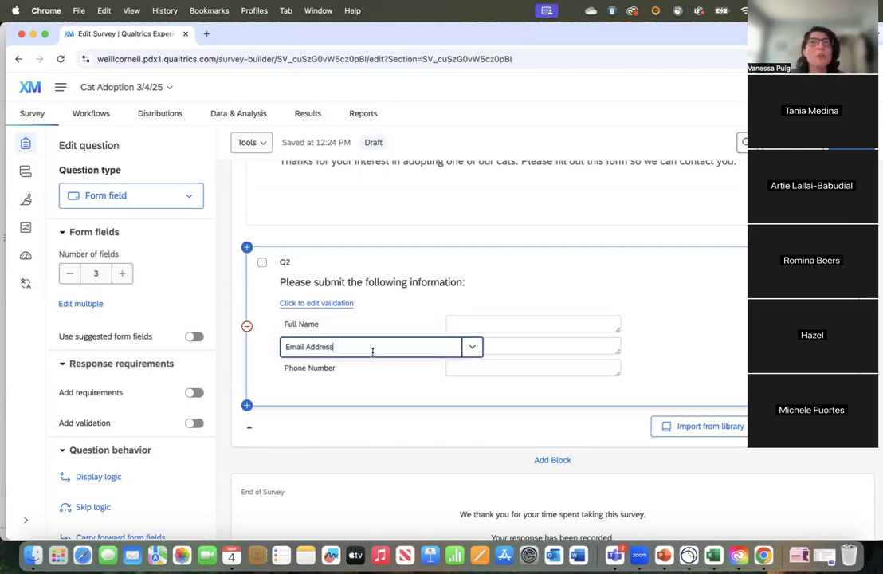
left_click(327, 304)
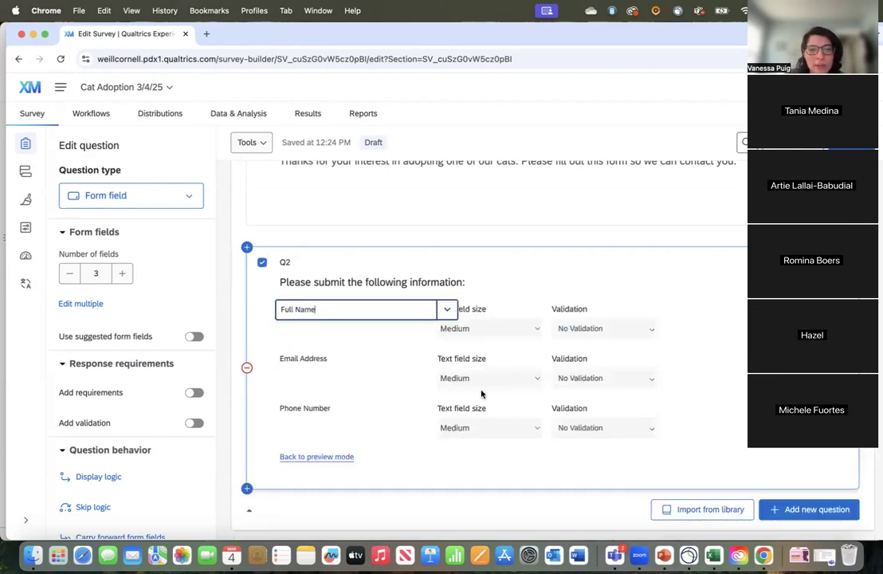
left_click(601, 379)
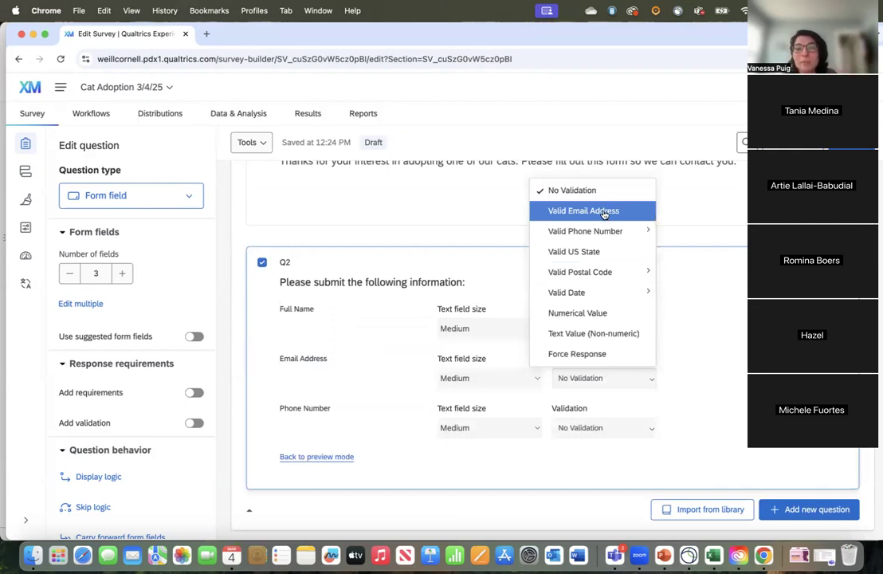
left_click(628, 218)
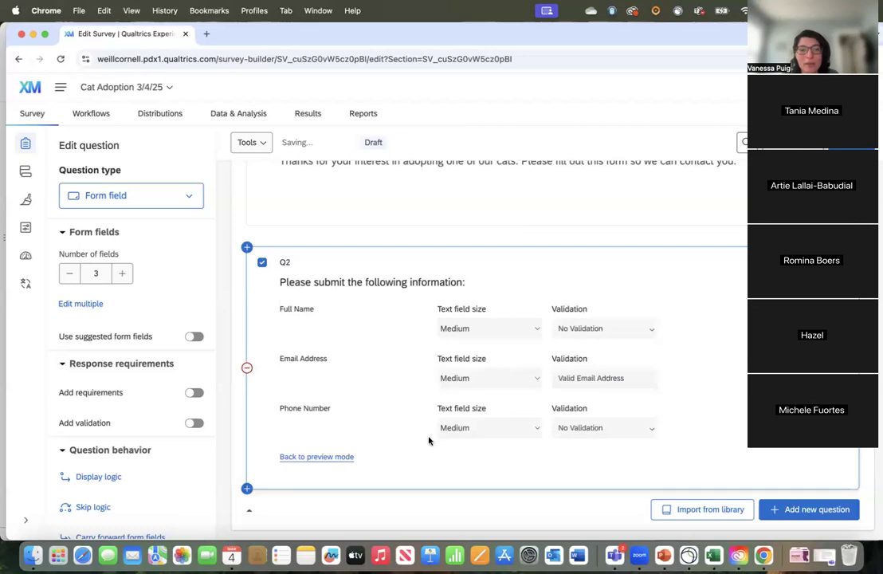
Step: Set the Phone Number field's validation to US Phone Number and return Q2 to preview mode
left_click(604, 430)
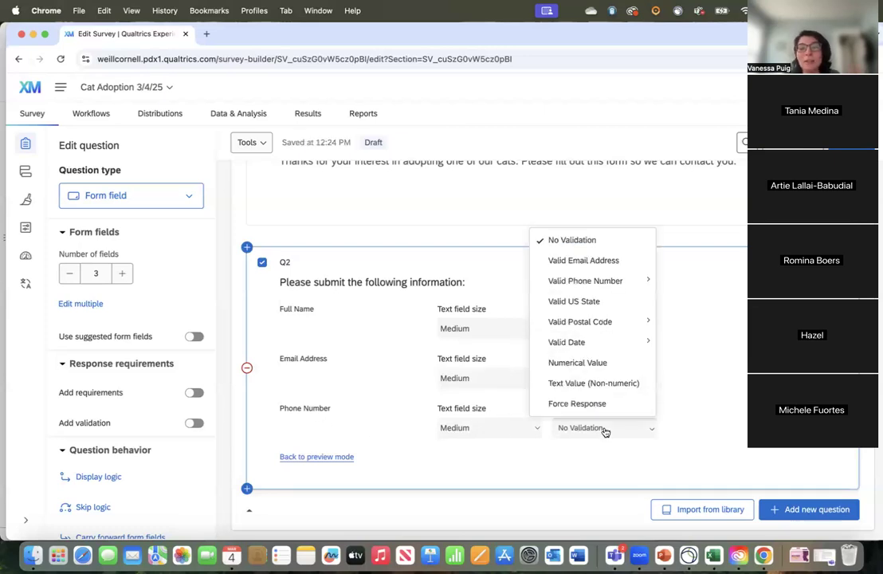
mouse_move(619, 282)
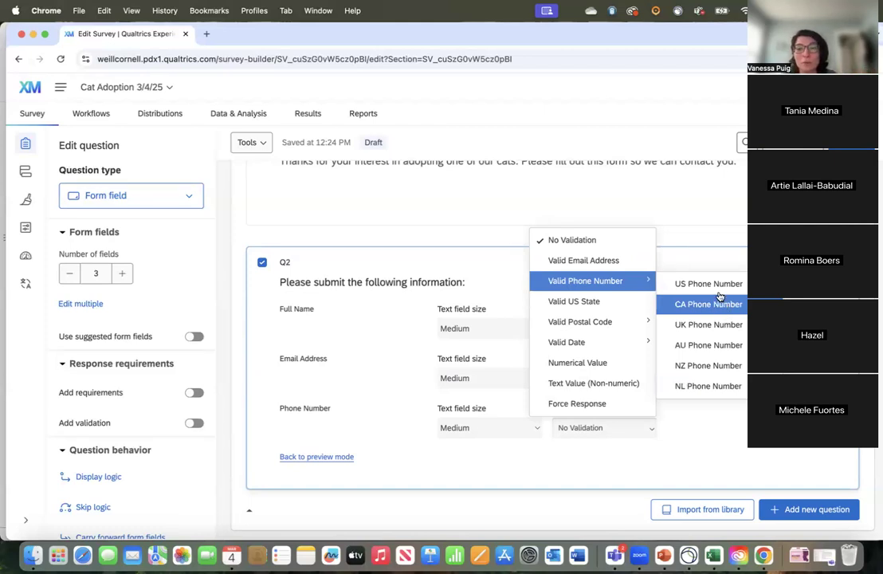
left_click(720, 286)
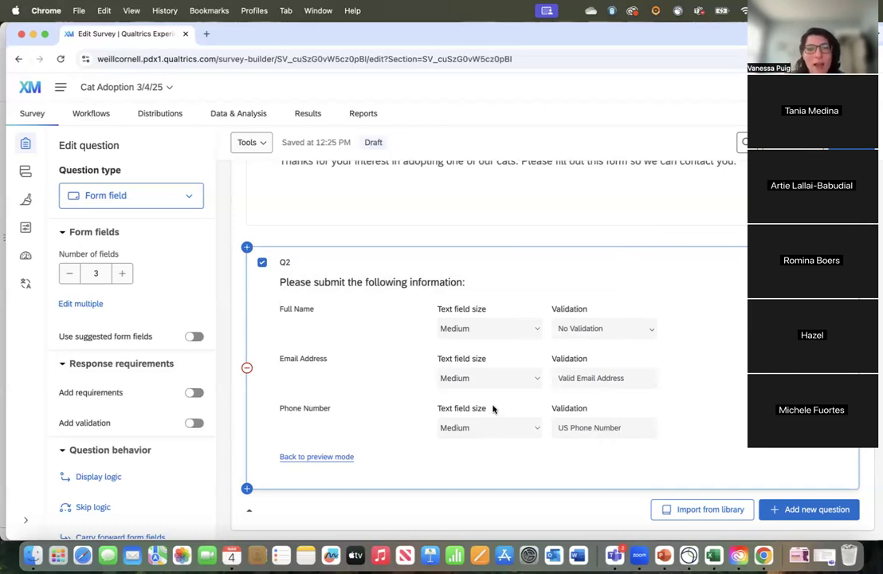
left_click(593, 330)
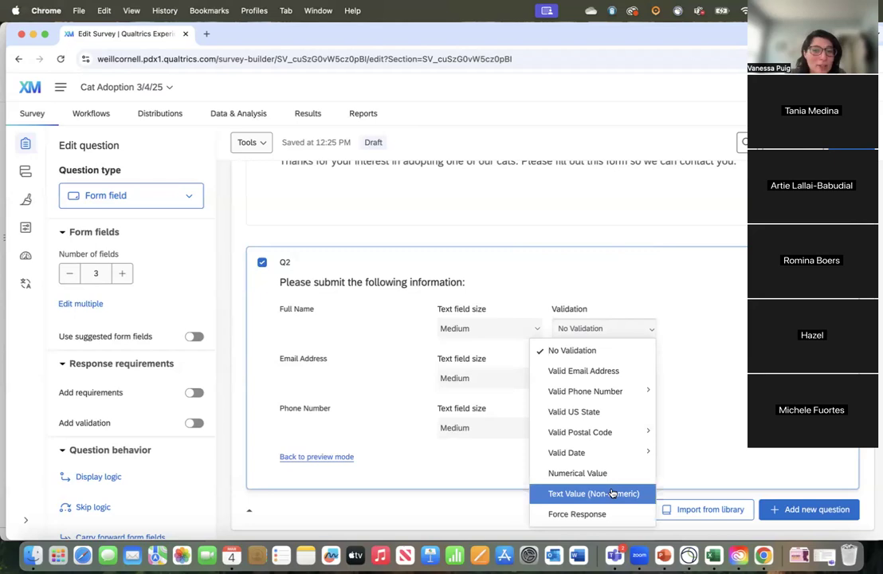
left_click(745, 349)
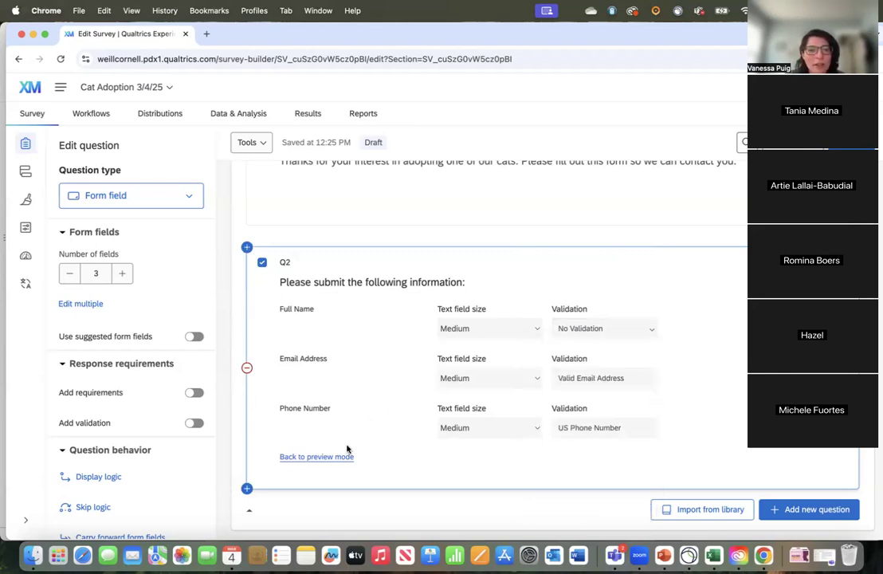
left_click(323, 459)
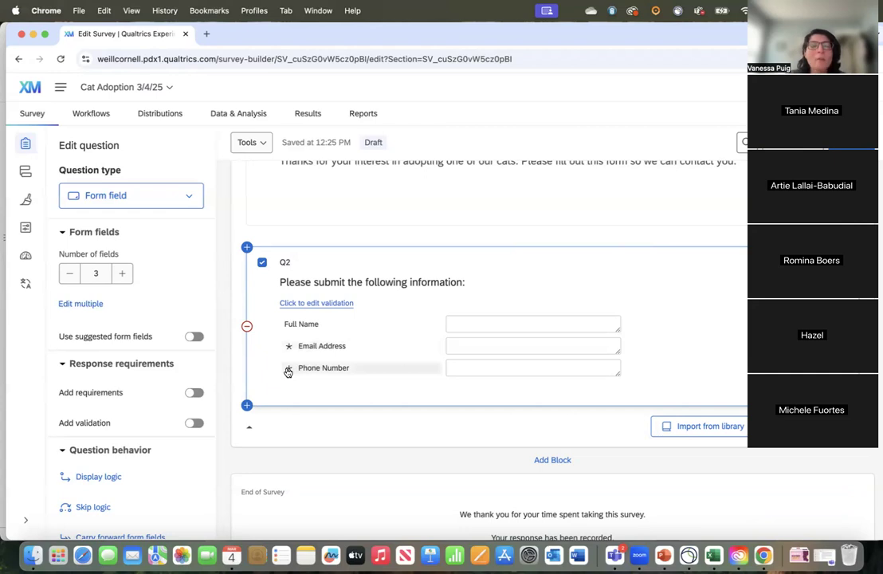
Step: Turn on response requirements for Q2 with Force response
mouse_move(288, 373)
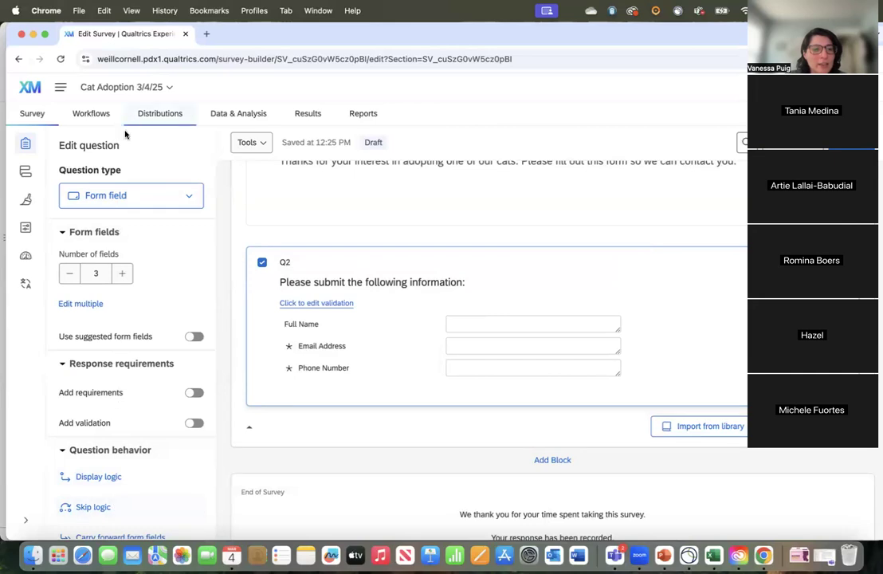
scroll(111, 386, "down", 2)
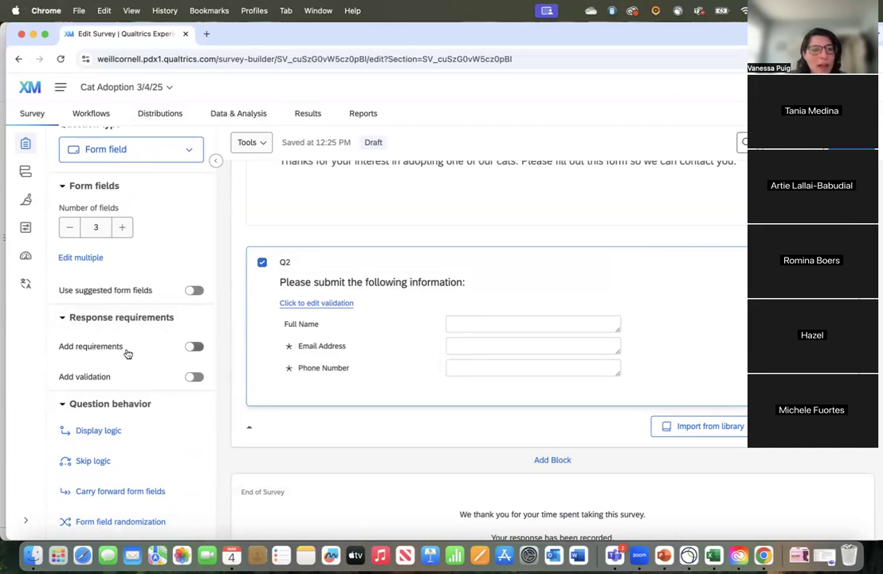
left_click(191, 348)
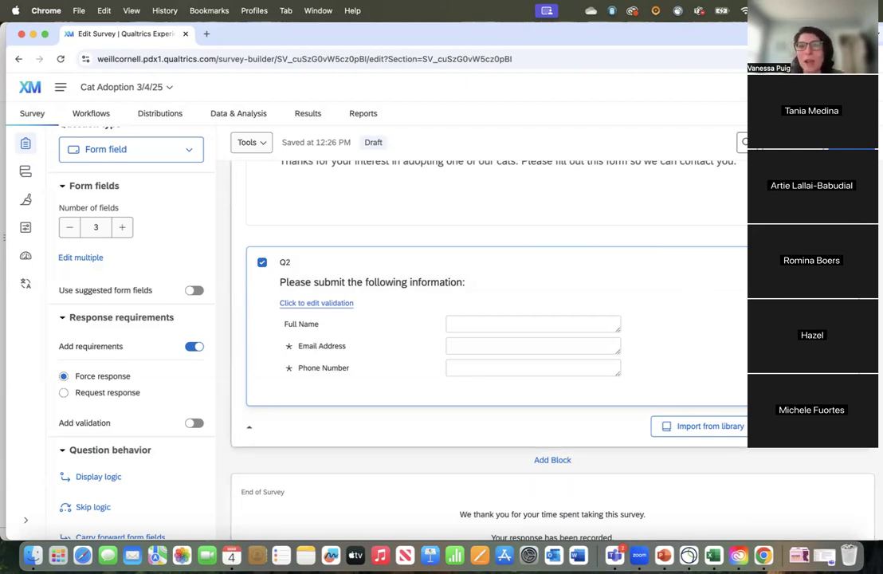
Step: Add a Multiple choice question below Q2 with the text "Do you currently have any pets at your home?"
left_click(739, 347)
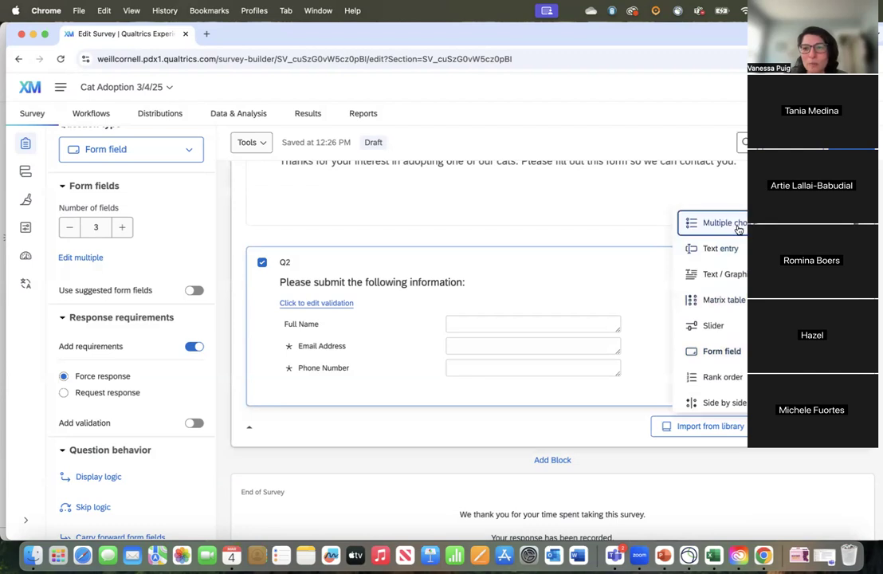
left_click(739, 168)
left_click(363, 444)
type("Do you currentl")
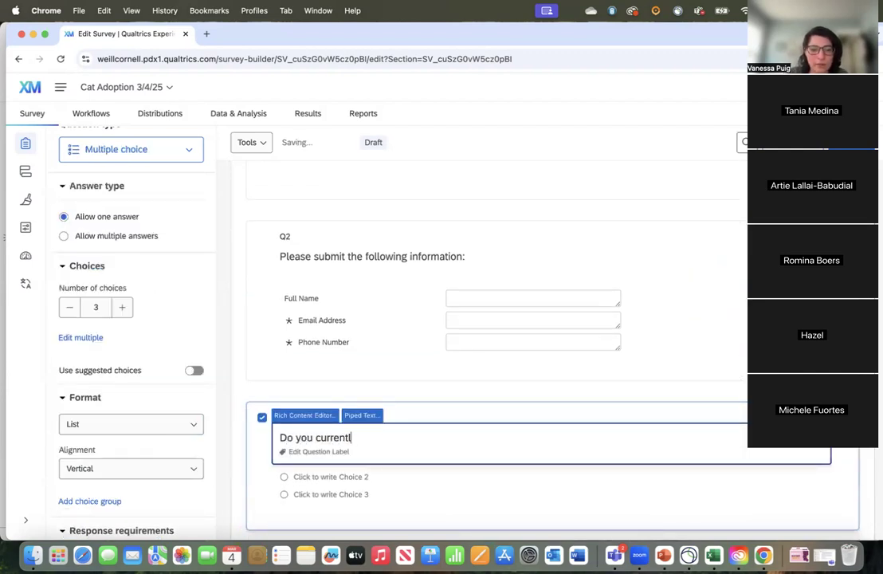
type("y have any pets ar")
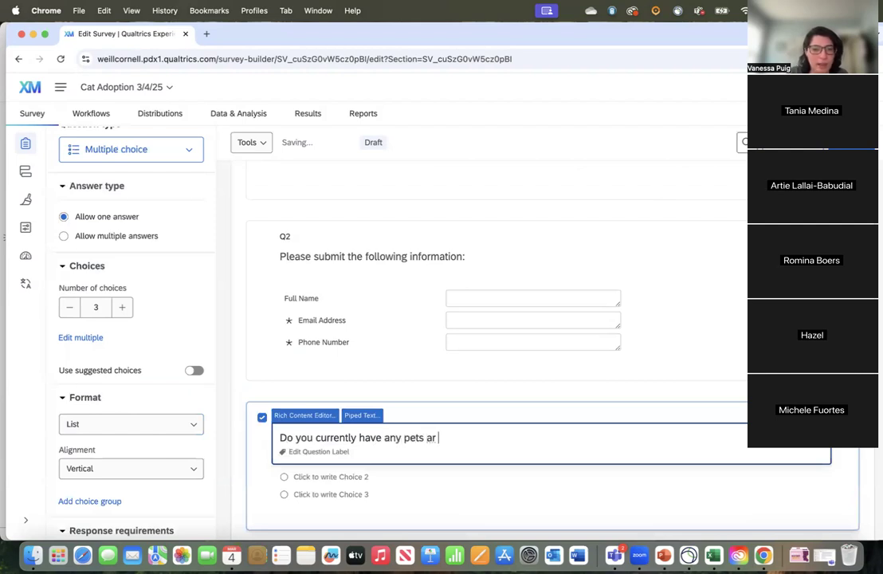
key("BackSpace")
type("t your home?")
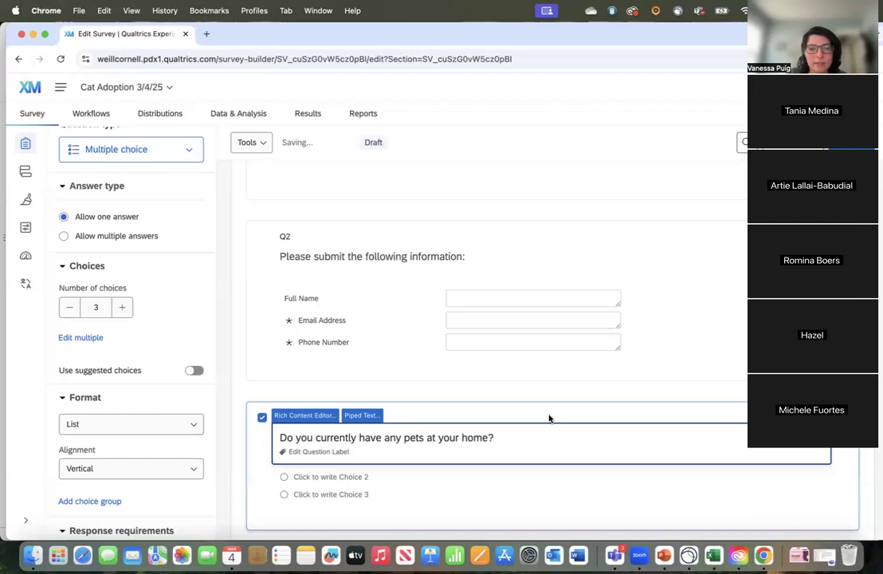
left_click(749, 516)
Step: Relabel Q3's first two choices "Yes" and "No" and delete surplus choices below them
scroll(749, 517, "down", 5)
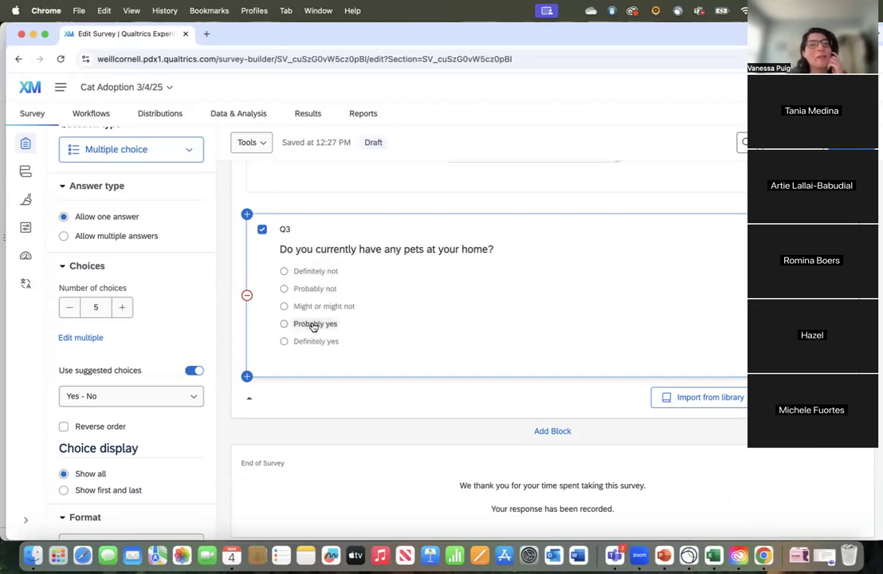
left_click(314, 272)
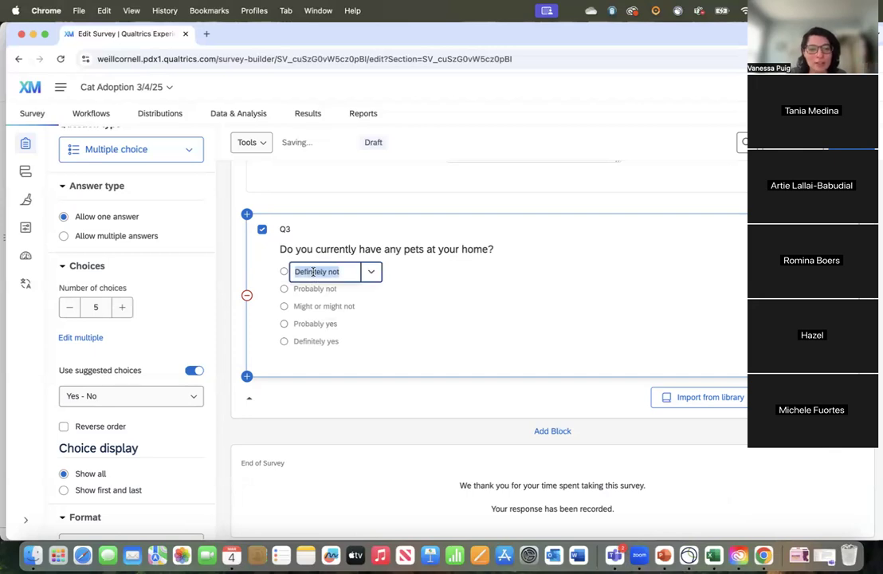
type("Yes")
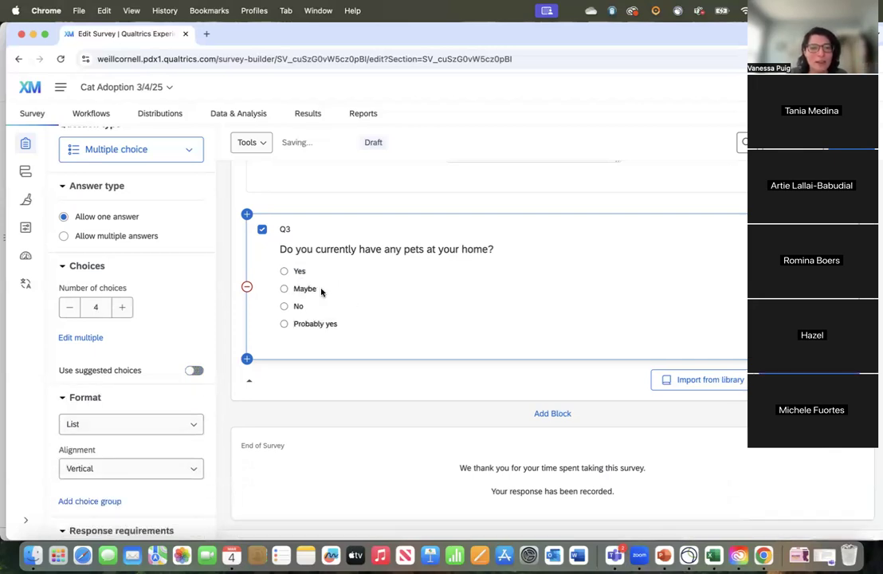
left_click(311, 290)
left_click(420, 280)
left_click(317, 289)
key("BackSpace")
key("BackSpace")
key("BackSpace")
key("BackSpace")
key("BackSpace")
key("BackSpace")
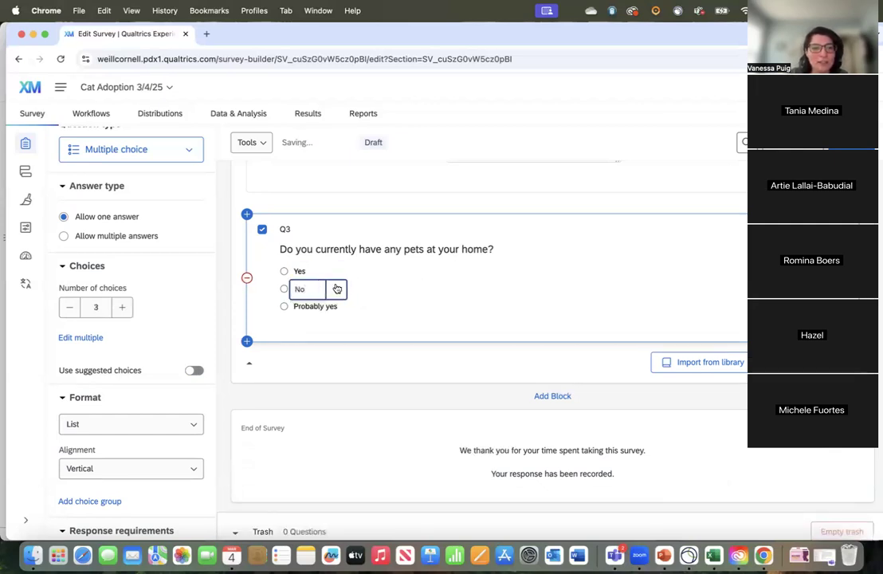
Step: Remove the "Probably yes" choice from Q3
left_click(336, 307)
left_click(369, 310)
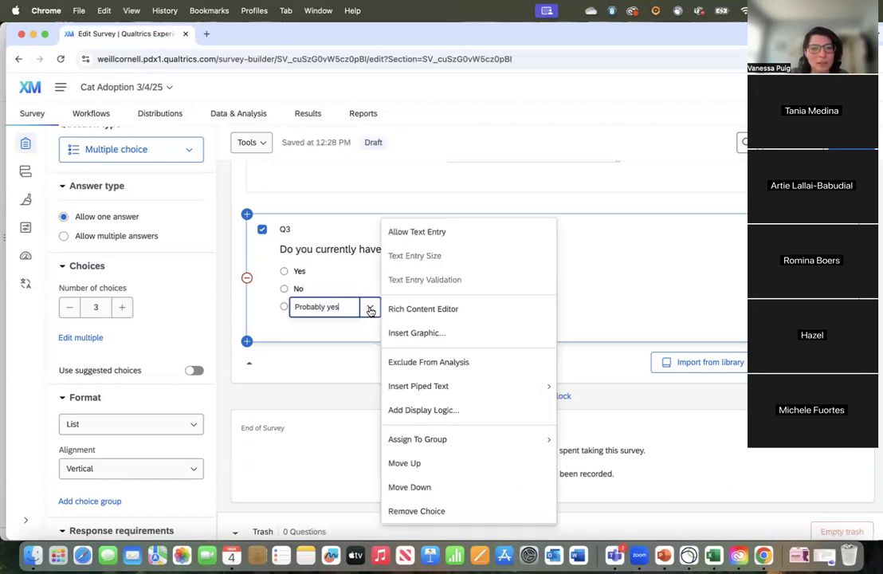
left_click(426, 511)
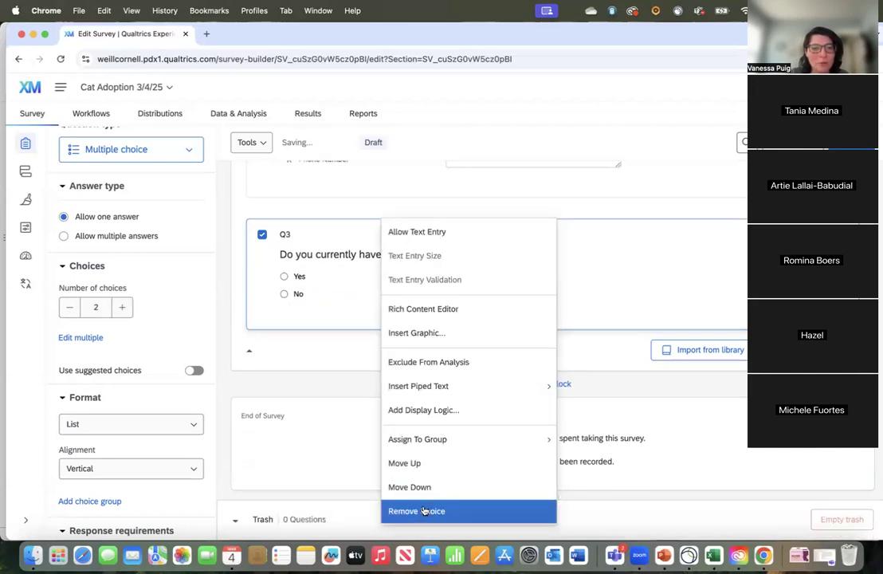
Step: Restore the removed "Probably yes" choice in Q3 and delete it again
left_click(300, 293)
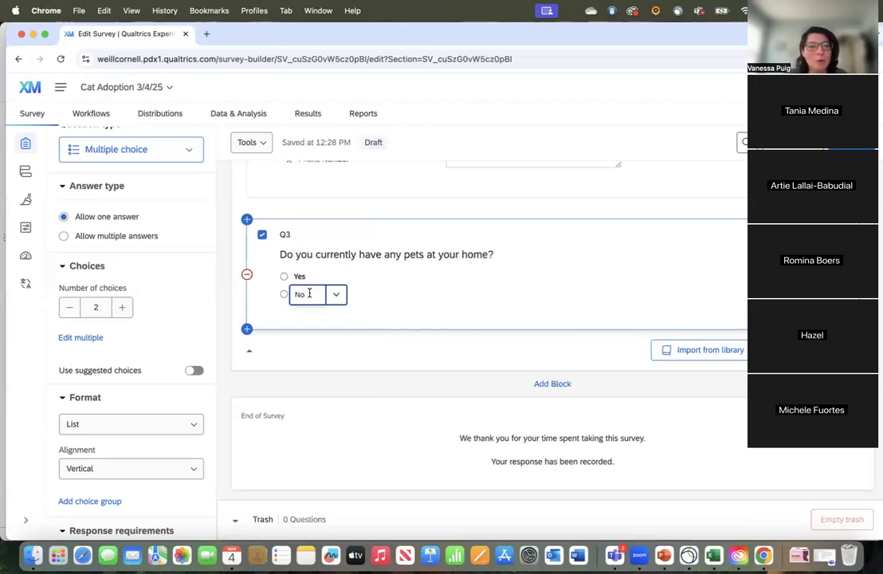
key("super+z")
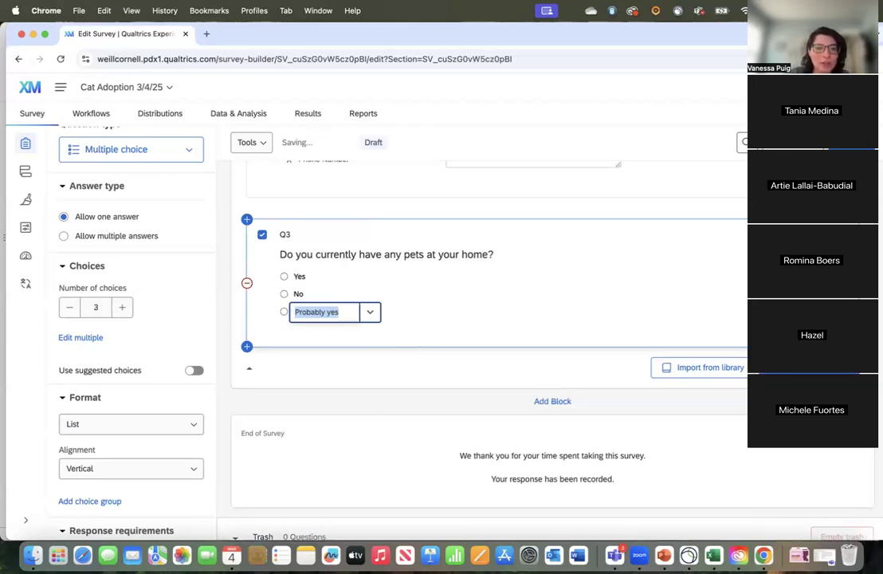
key("BackSpace")
key("BackSpace")
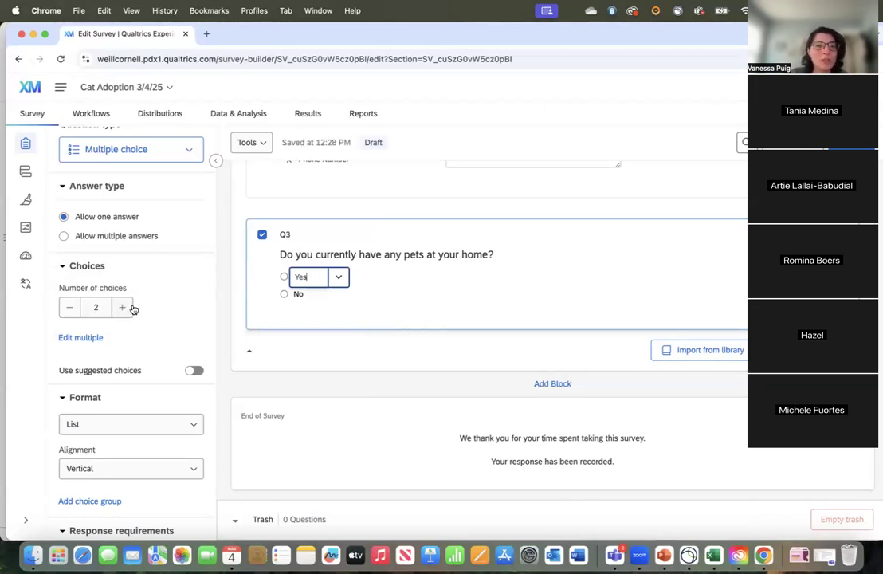
Step: Increase Q3's number of choices to 3 and reduce it back to 2
scroll(151, 313, "up", 2)
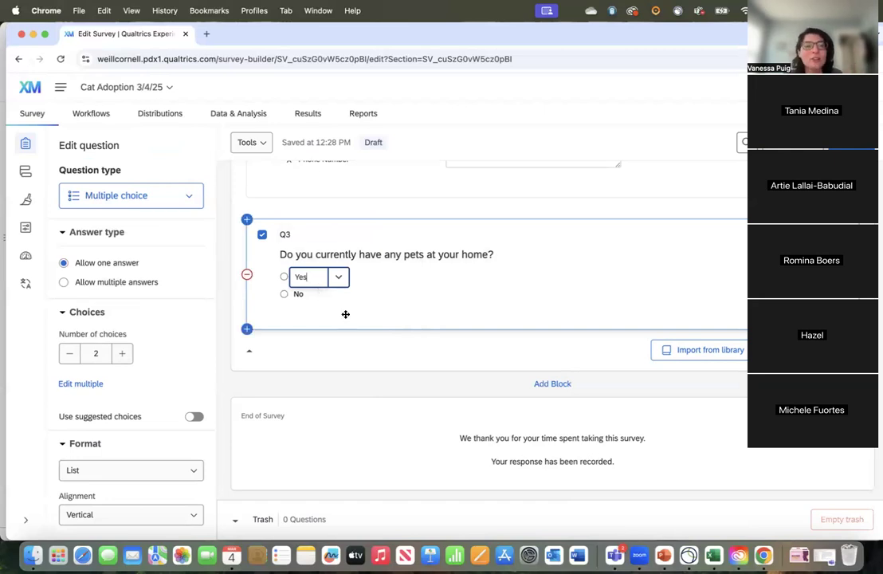
scroll(142, 386, "down", 2)
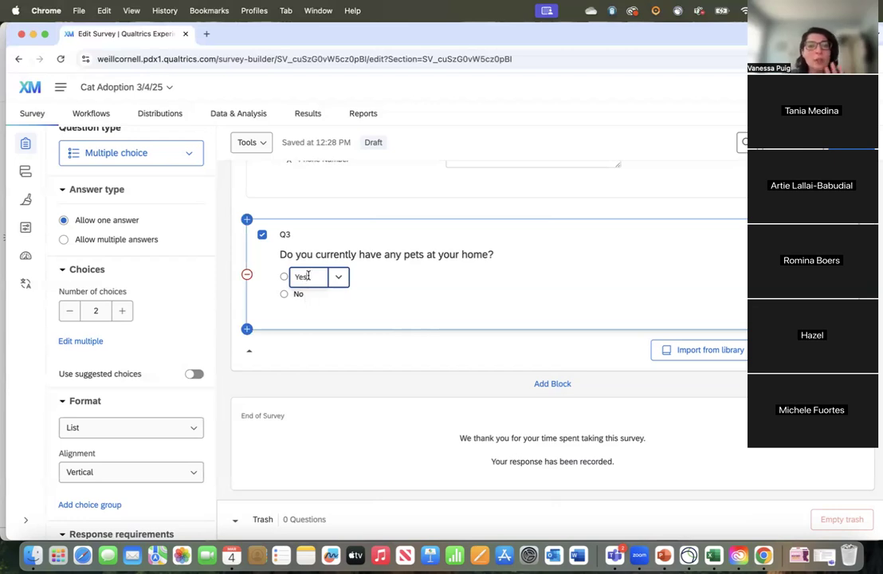
left_click(122, 310)
left_click(70, 312)
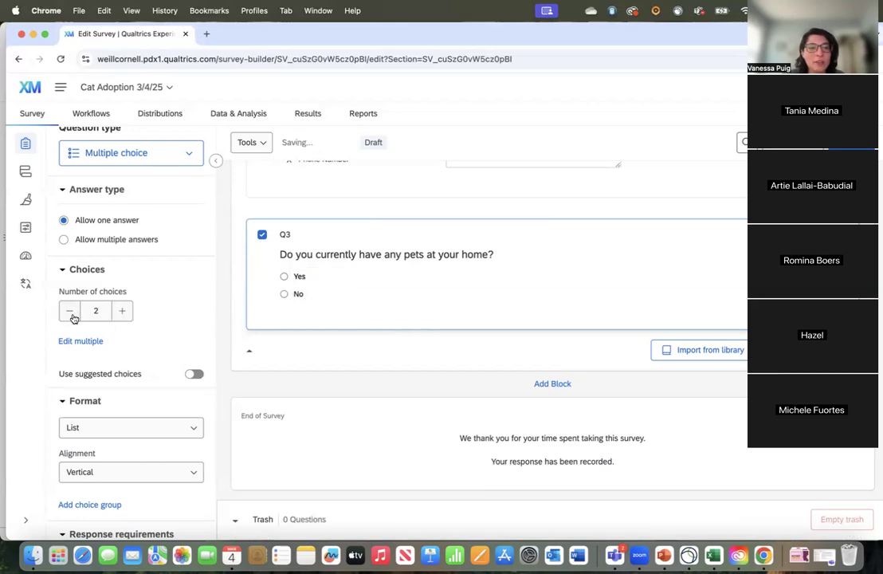
left_click(299, 295)
left_click(409, 300)
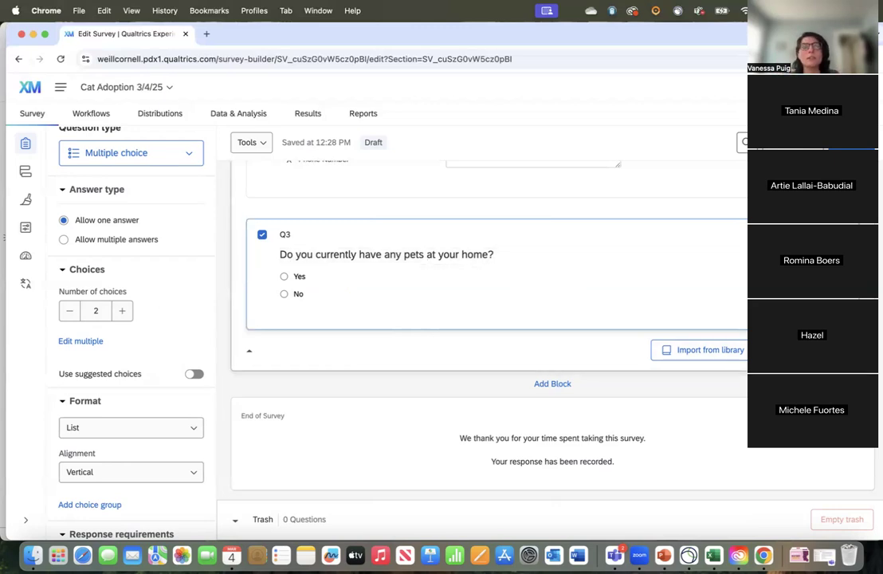
Step: Add a multiple choice question below Q3 with the text "What pet(s) do you currently have at home? Select all that apply."
left_click(741, 146)
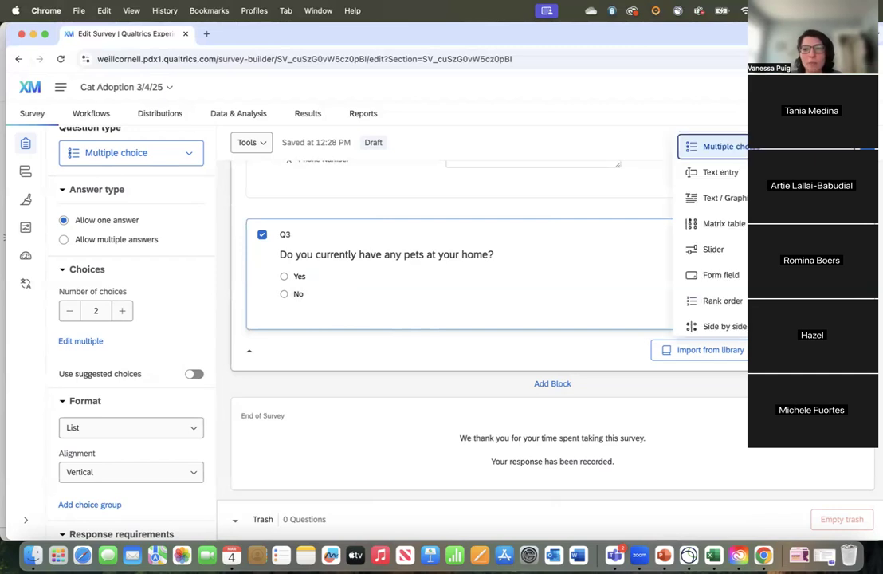
left_click(742, 153)
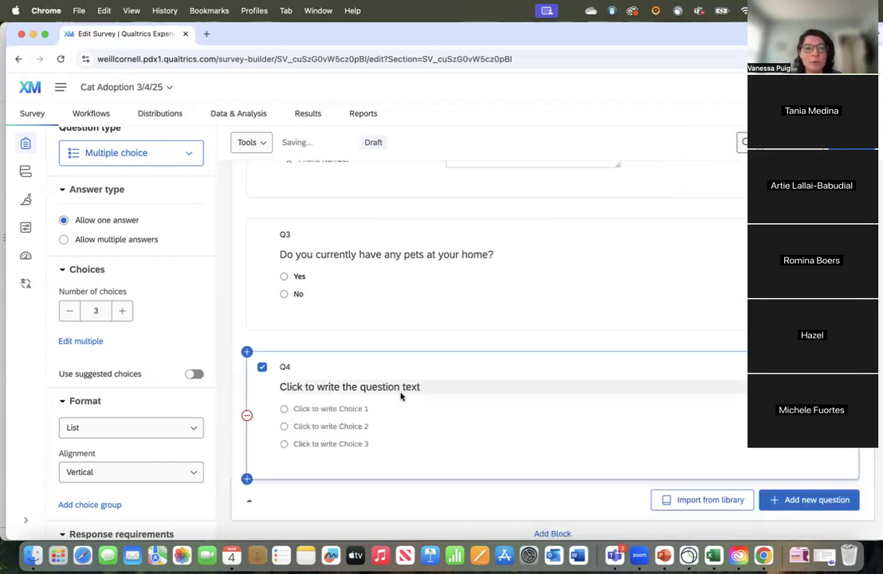
left_click(343, 388)
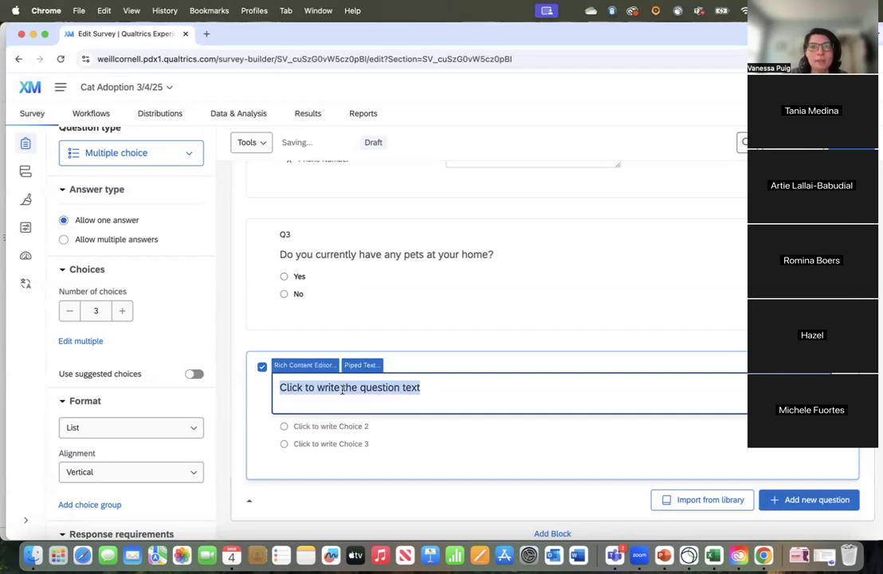
type("What pet(s) do you currenly")
key("BackSpace")
key("BackSpace")
key("BackSpace")
type("tly have a")
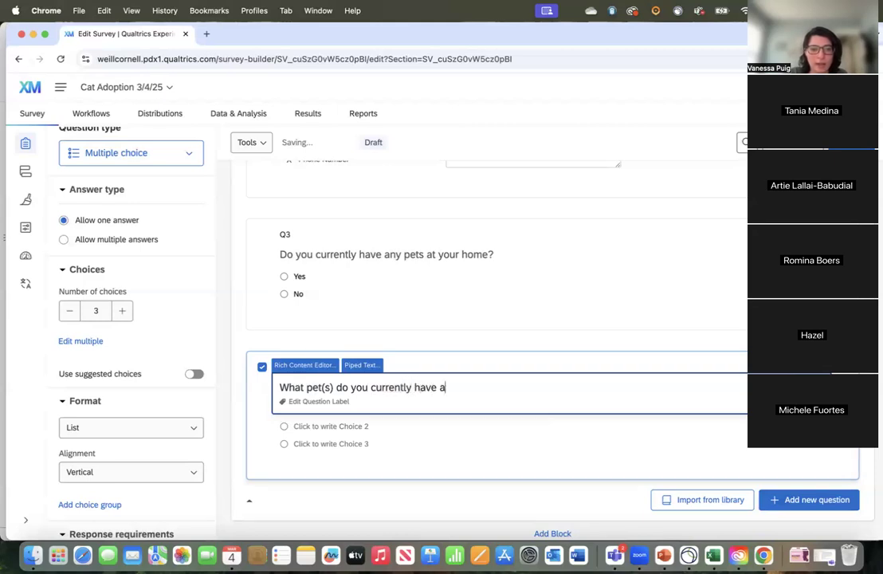
type("t home? Selec")
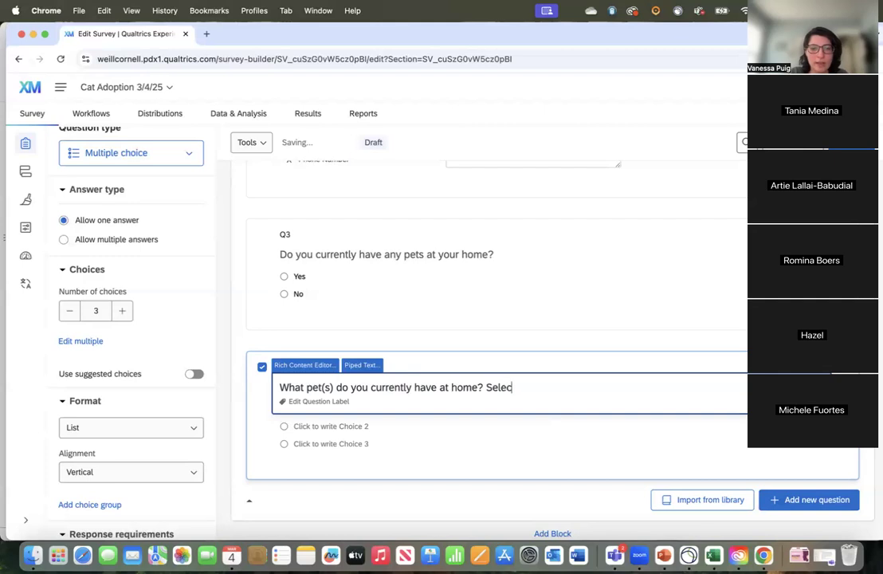
type("t all that apply.")
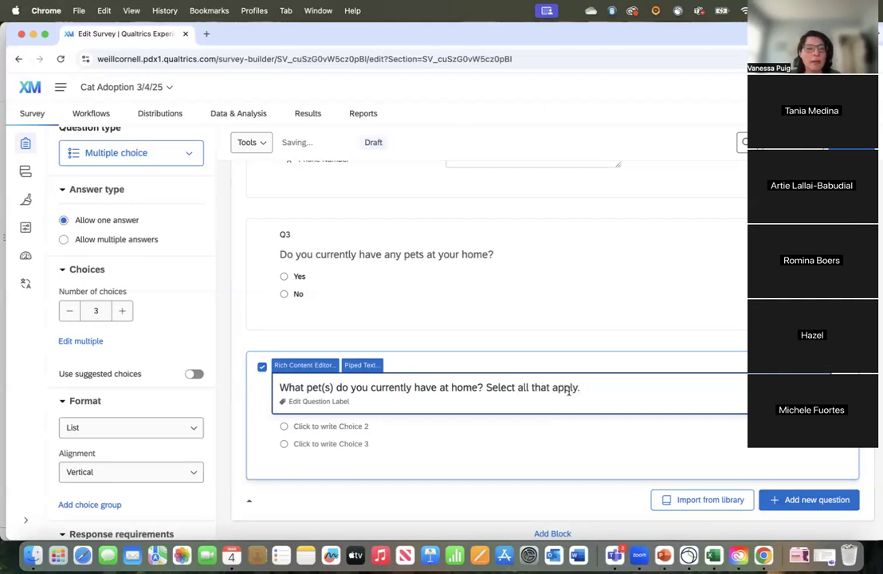
left_click(503, 352)
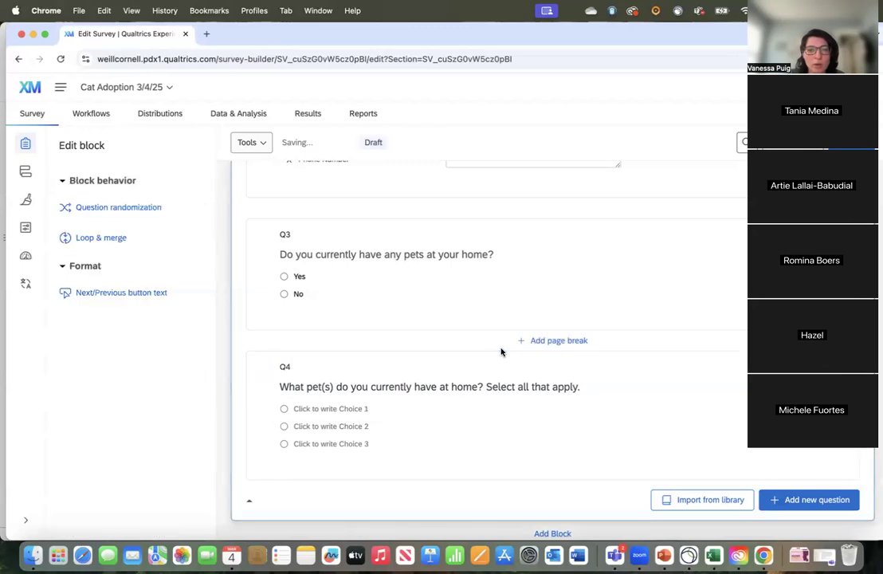
Step: Fill in Q4's answer choices as "Dog", "Cat", "Bird" and "Other"
left_click(335, 409)
type("Dog")
key("Return")
type("Cat")
key("Return")
type("Bird")
key("Return")
type("Other")
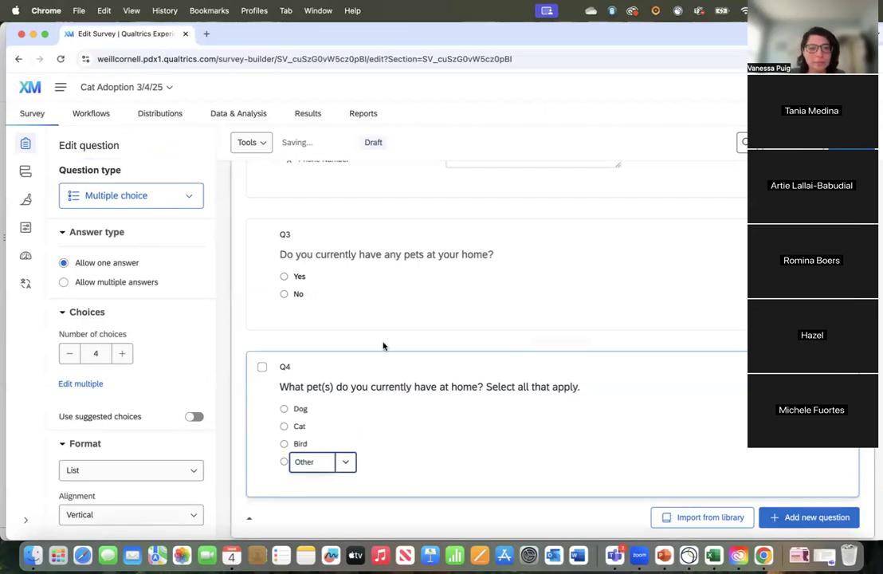
left_click(382, 345)
scroll(386, 367, "down", 2)
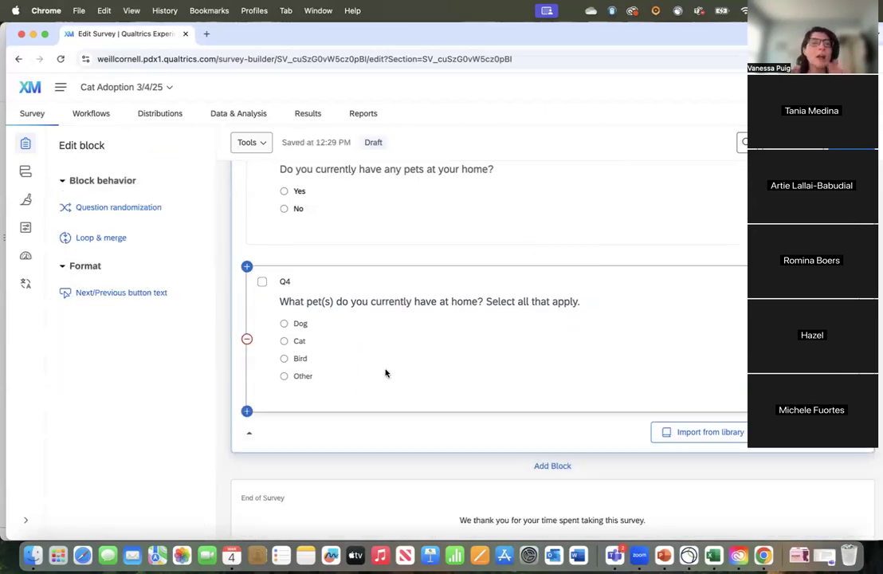
scroll(391, 359, "up", 1)
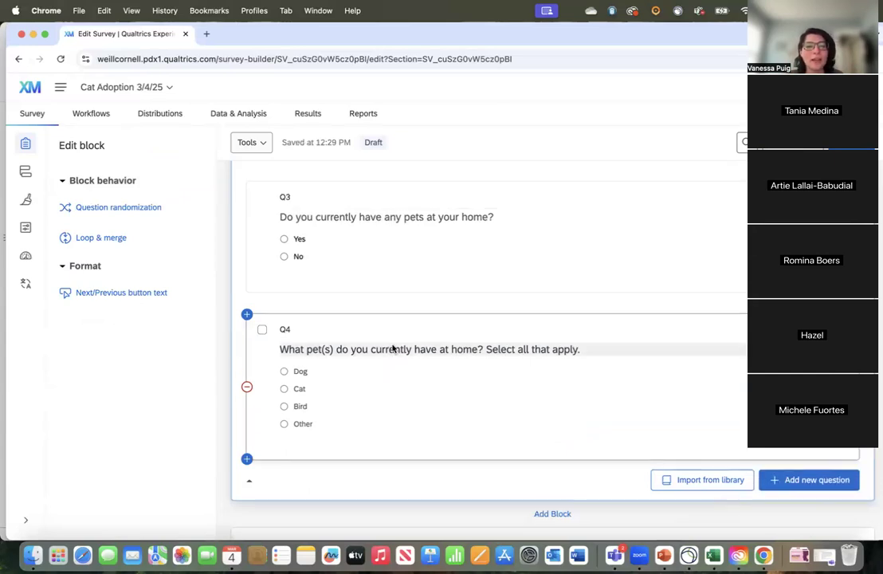
Step: Add display logic to Q4 so it shows only if "Yes" is selected in Q3, and save it
left_click(389, 331)
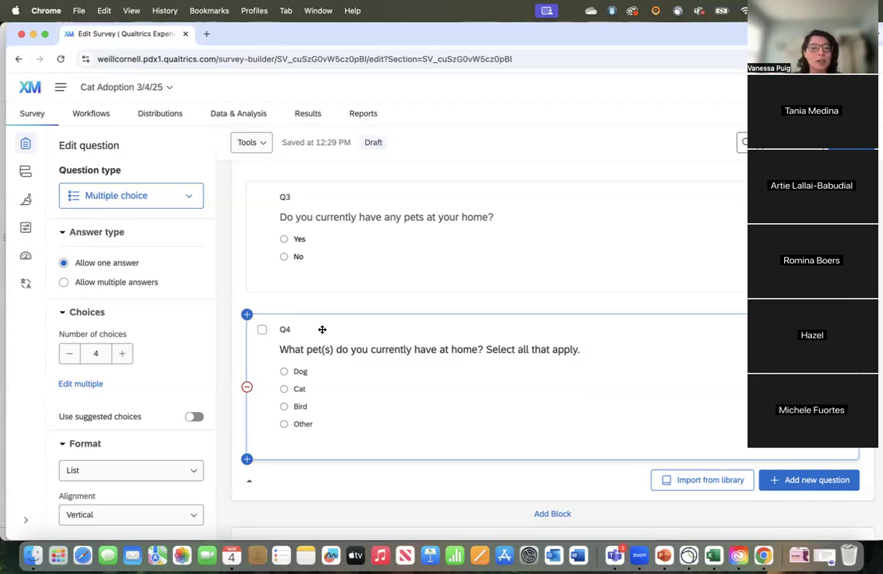
scroll(319, 351, "down", 2)
scroll(339, 243, "up", 2)
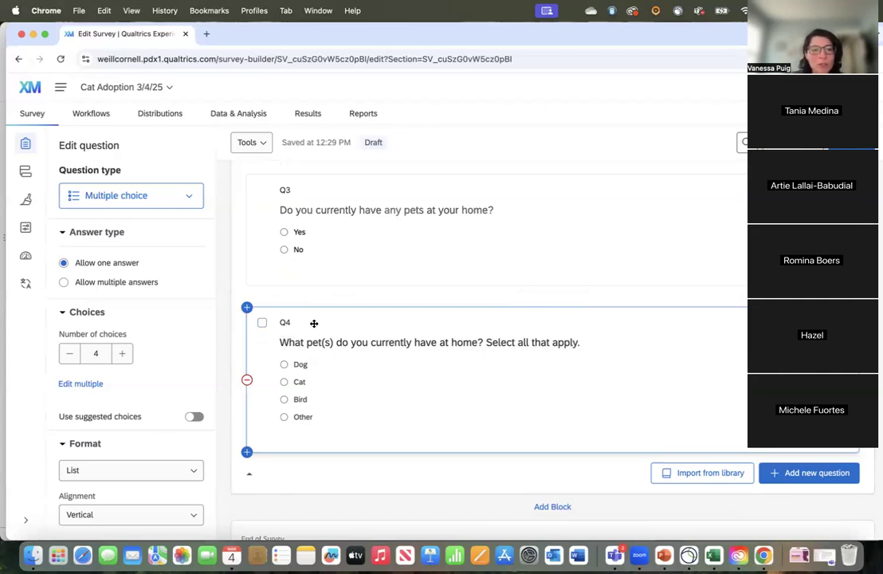
scroll(405, 369, "down", 2)
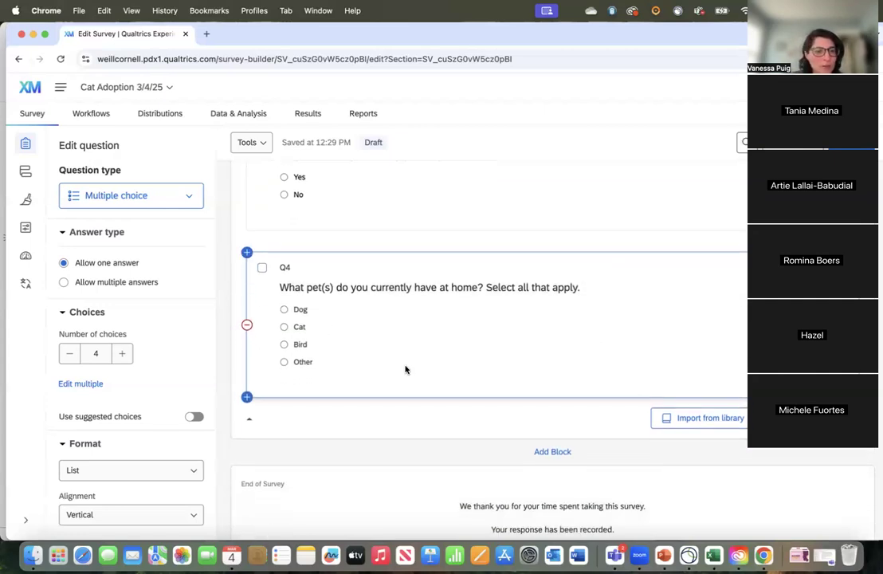
scroll(59, 420, "down", 6)
scroll(60, 424, "down", 3)
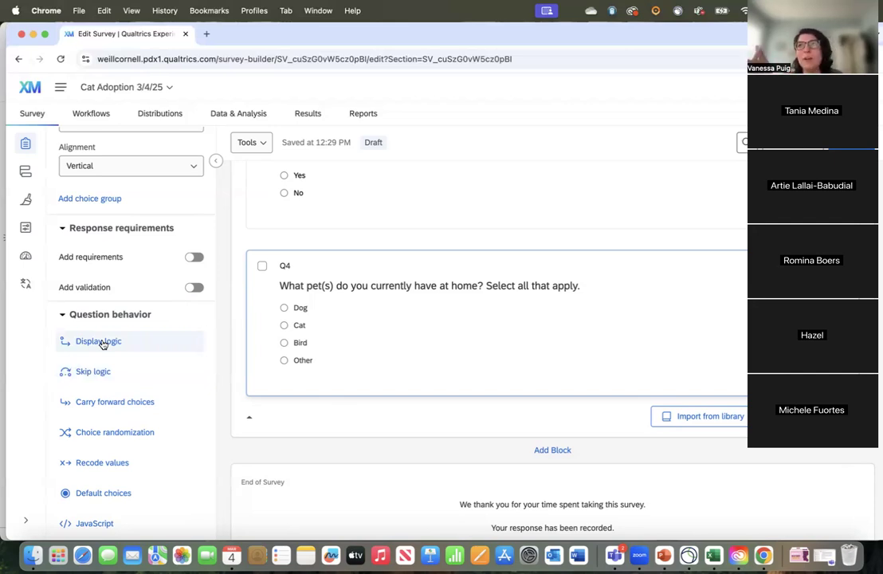
left_click(101, 342)
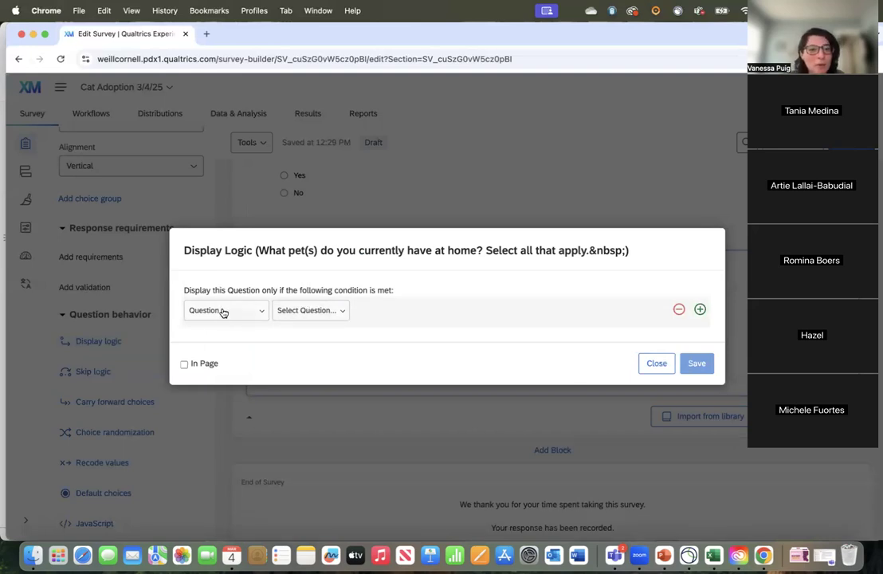
left_click(314, 317)
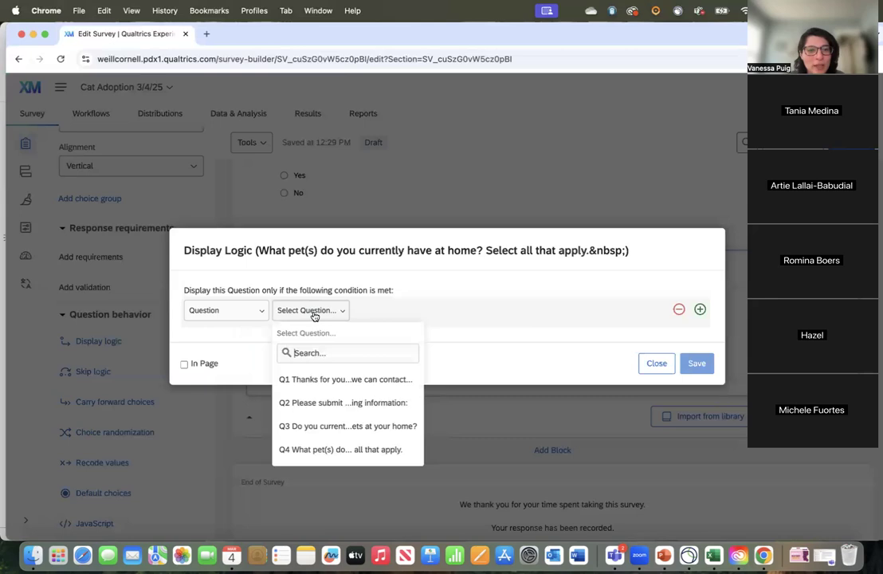
left_click(237, 310)
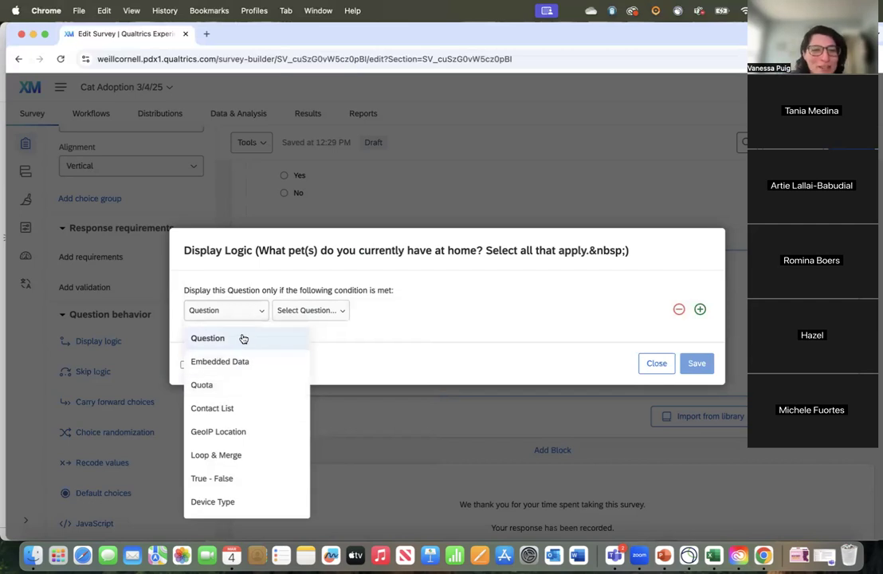
left_click(310, 311)
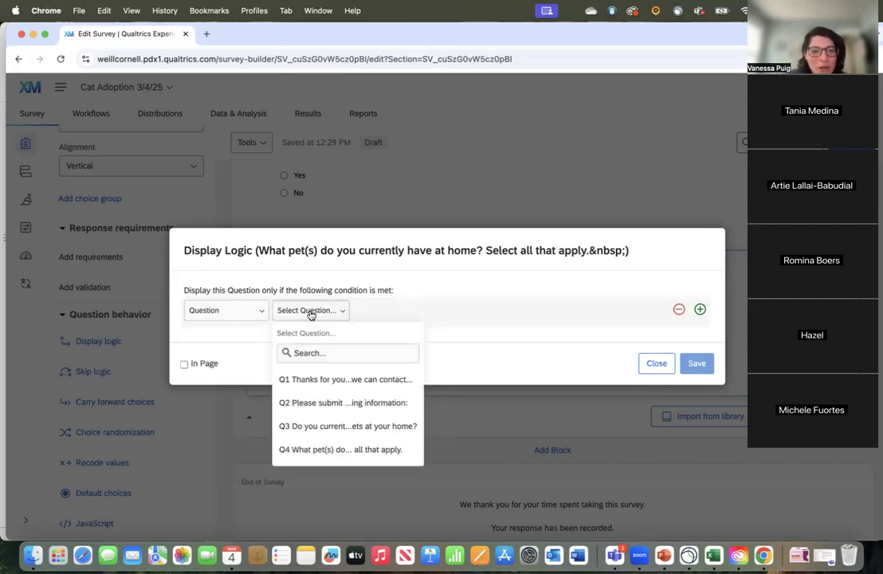
left_click(339, 426)
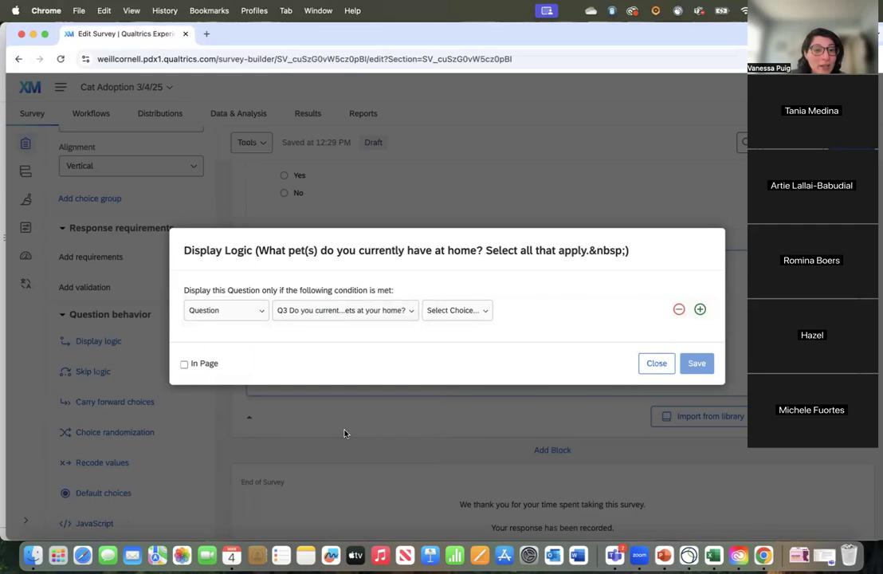
left_click(457, 311)
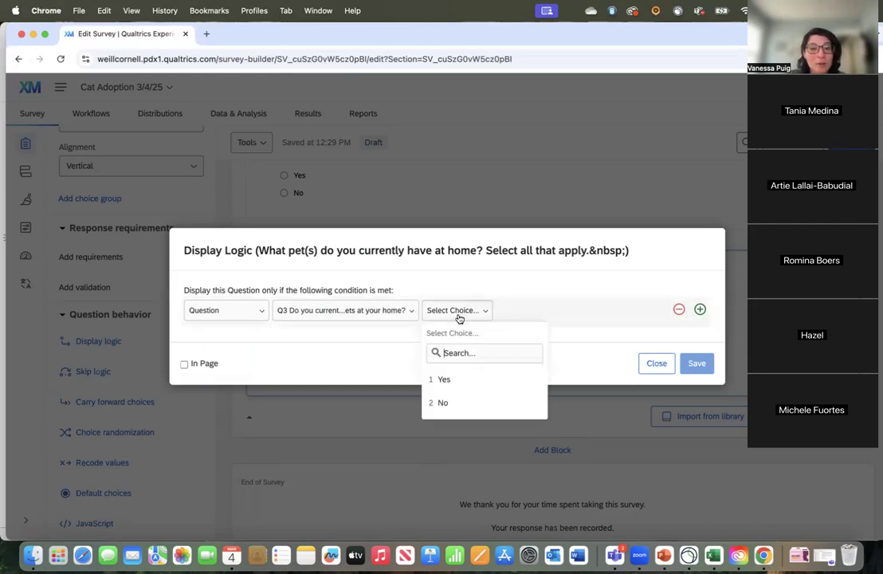
left_click(451, 379)
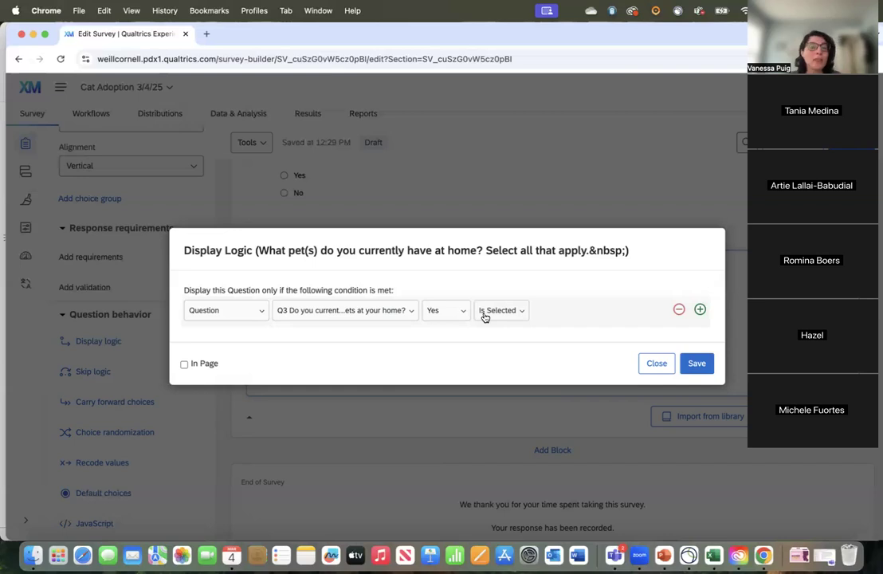
left_click(696, 365)
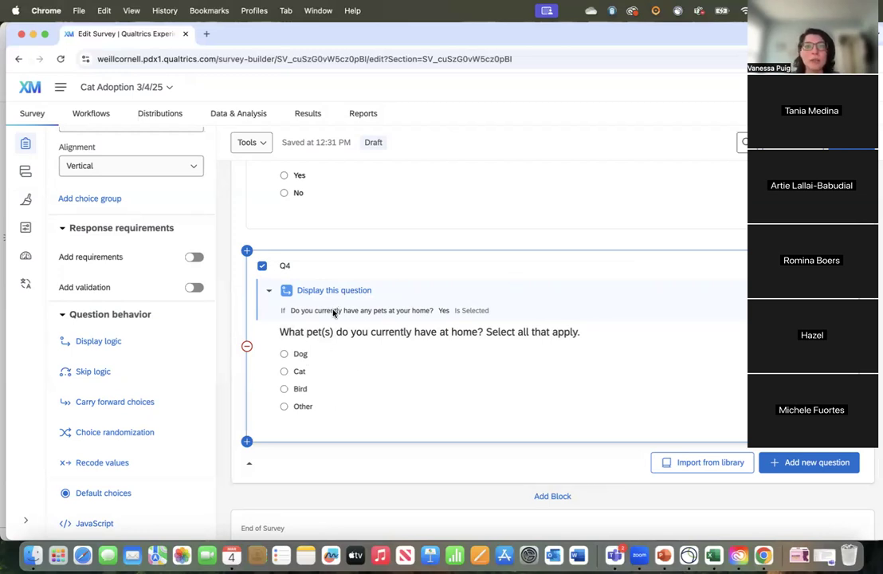
Step: Set Q4's answer type to allow multiple answers
scroll(318, 360, "down", 1)
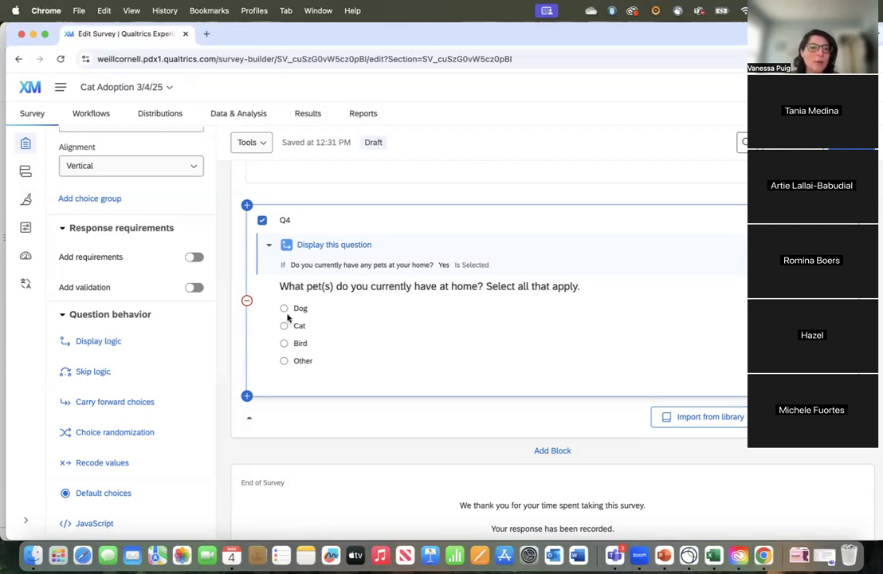
scroll(132, 263, "up", 5)
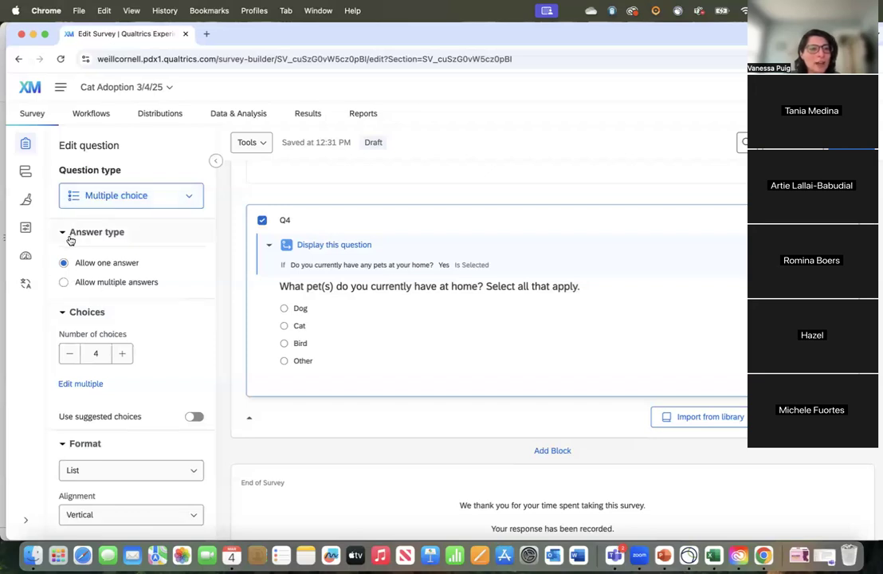
left_click(63, 284)
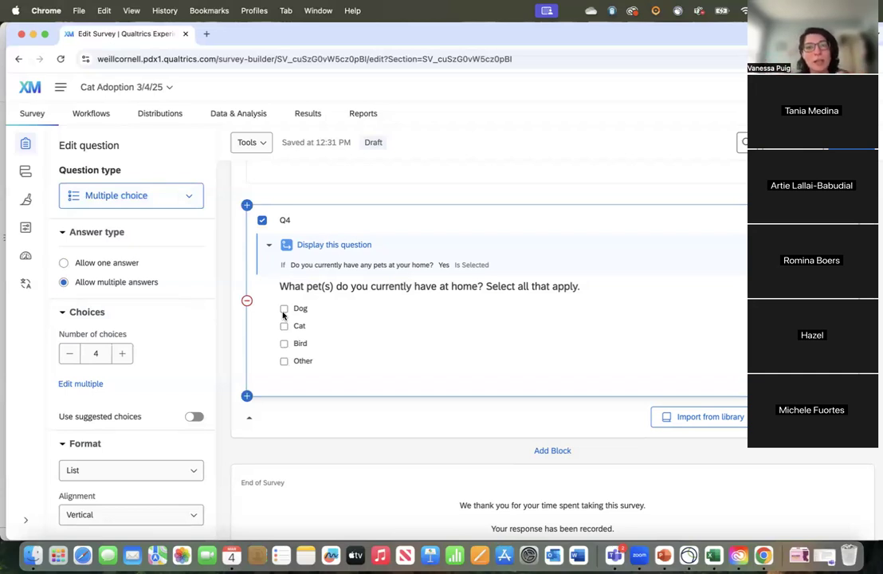
left_click(499, 289)
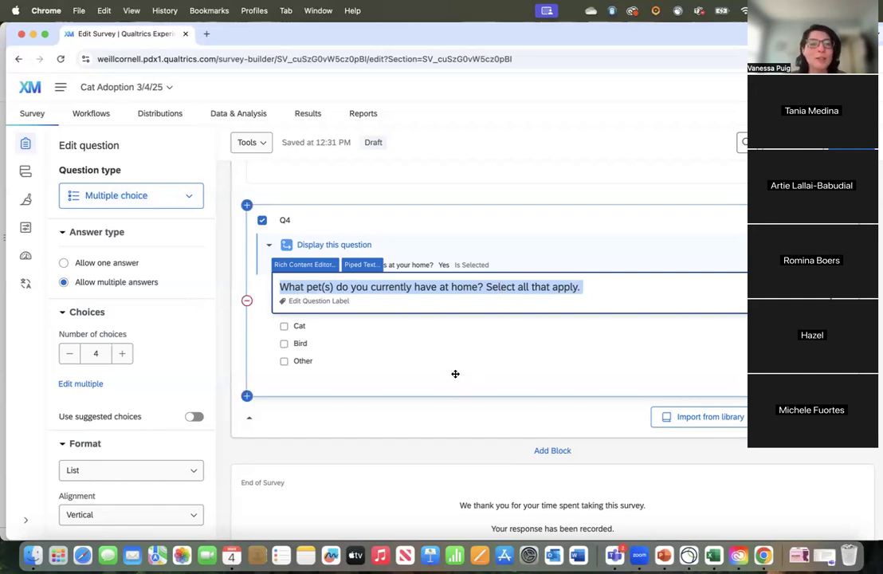
left_click(480, 220)
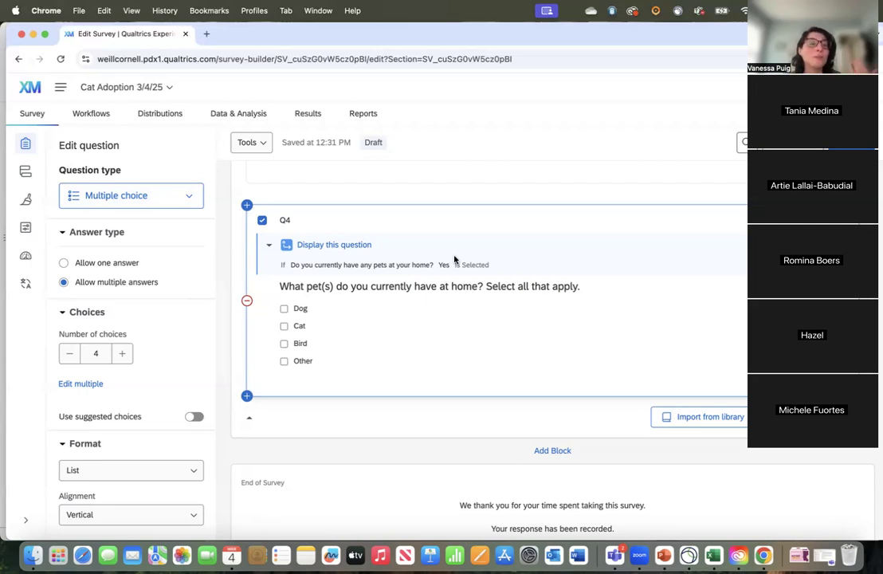
Step: Extend Q4's "Other" choice label to "Other (please specify)"
left_click(313, 364)
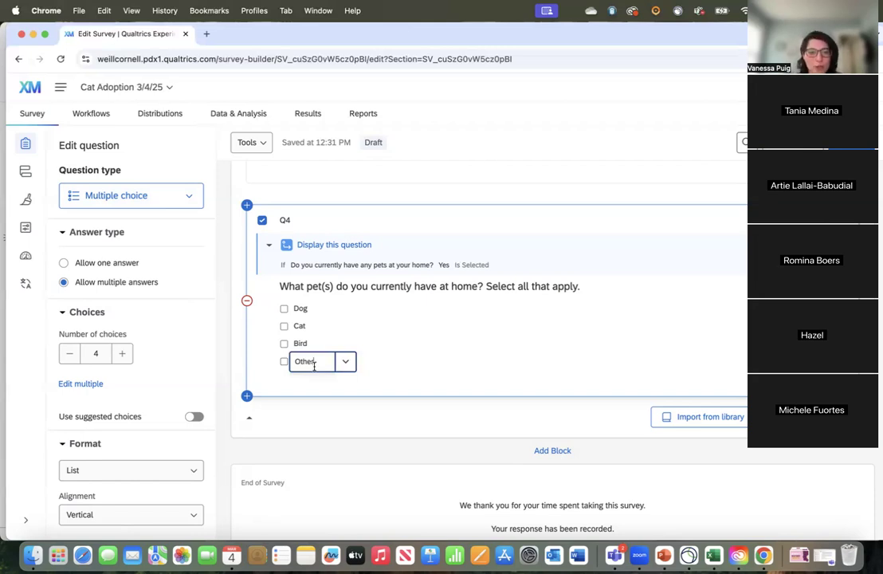
type("(ple")
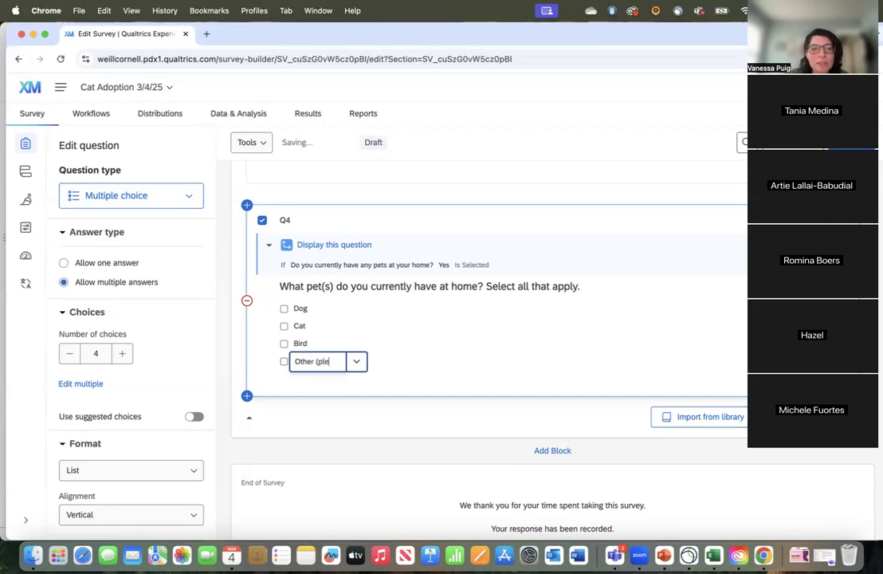
type("ase specify)")
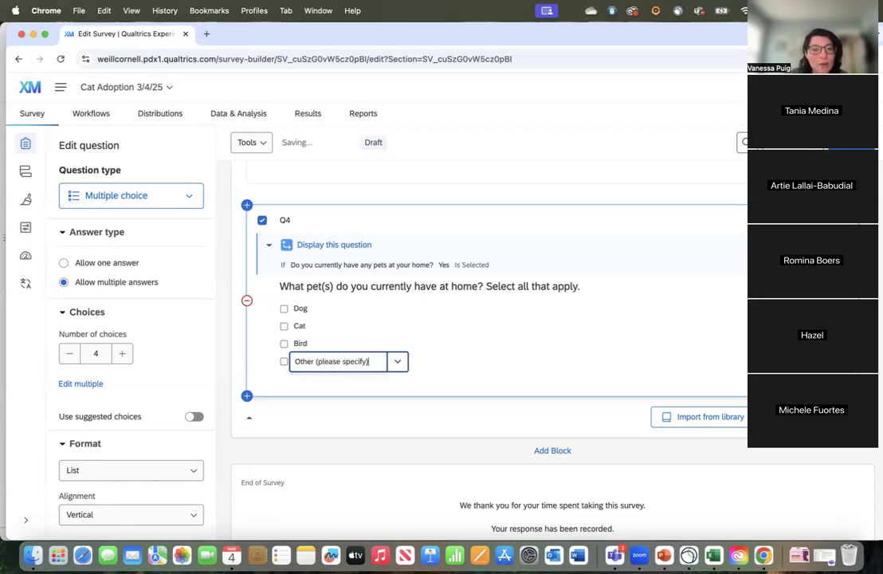
left_click(434, 369)
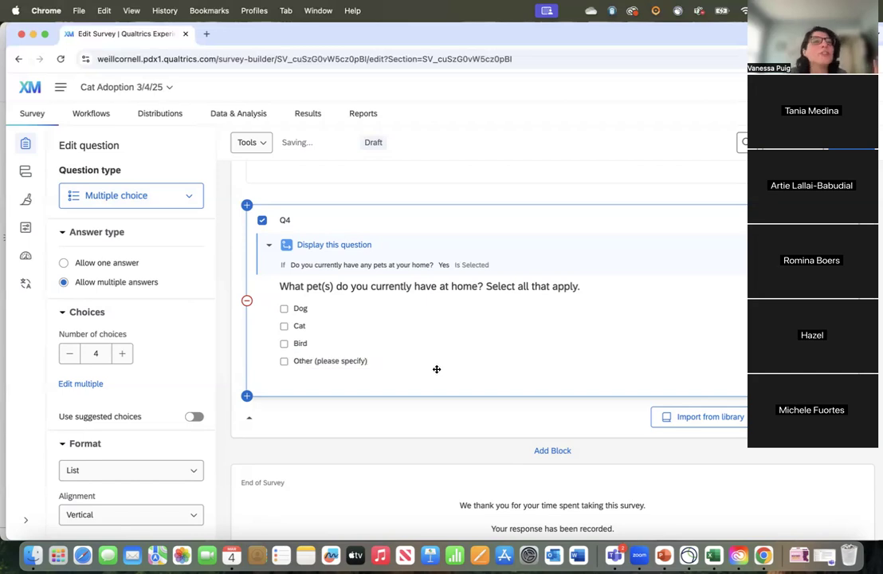
Step: Allow text entry on Q4's "Other (please specify)" choice
left_click(353, 361)
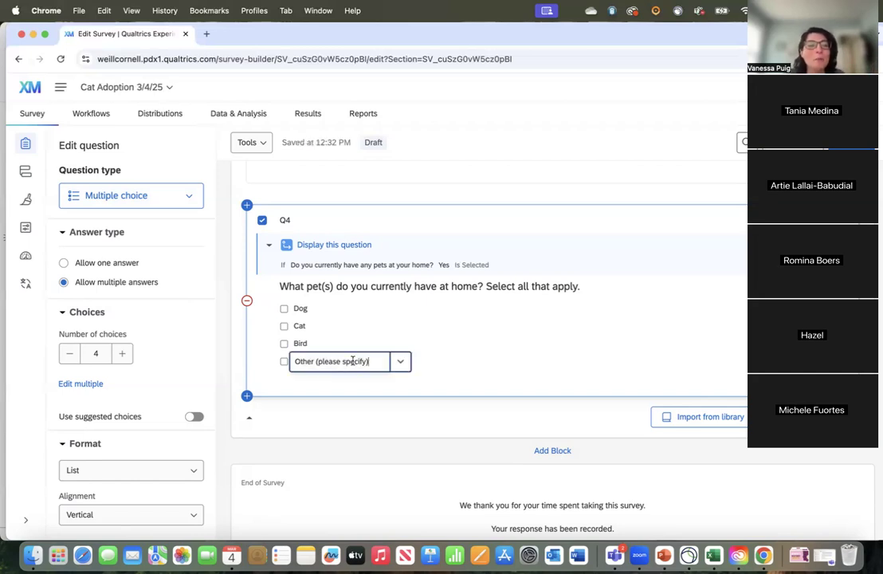
left_click(401, 363)
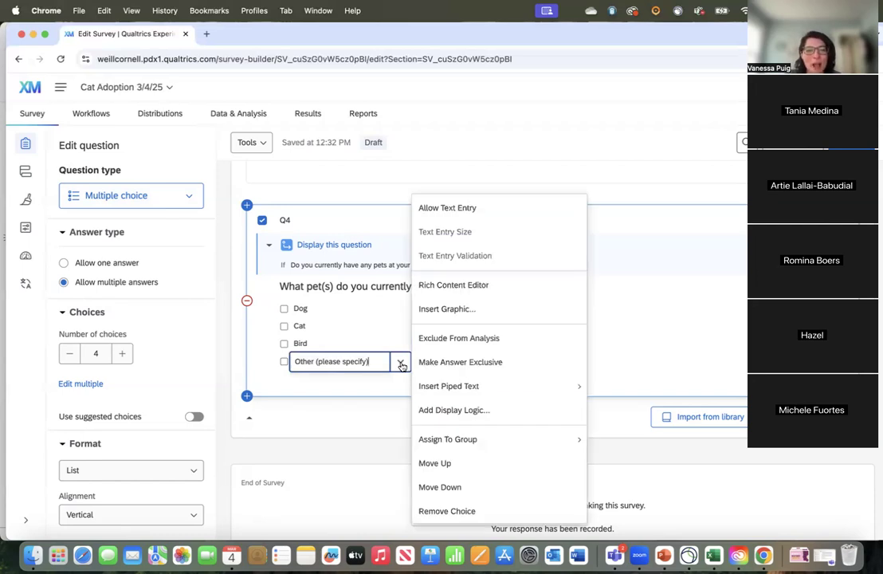
left_click(491, 212)
left_click(457, 413)
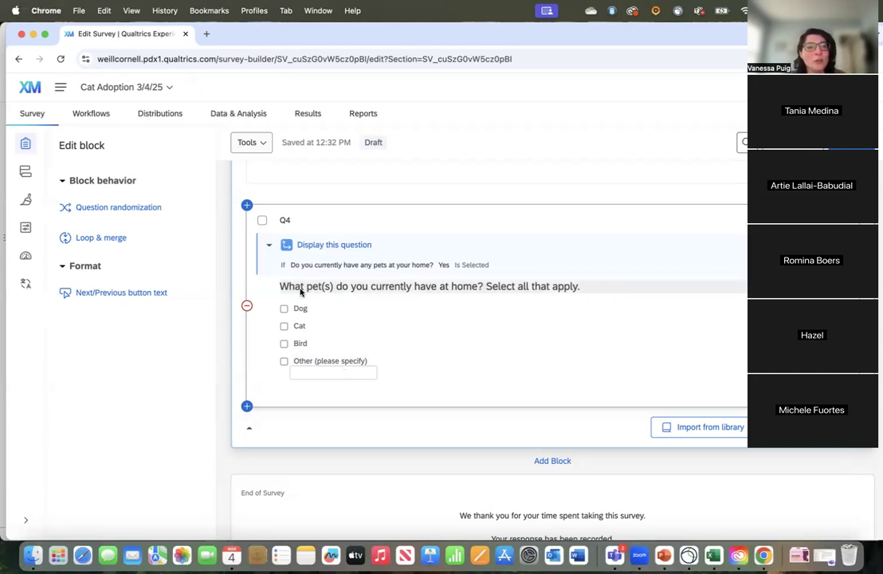
scroll(329, 305, "up", 1)
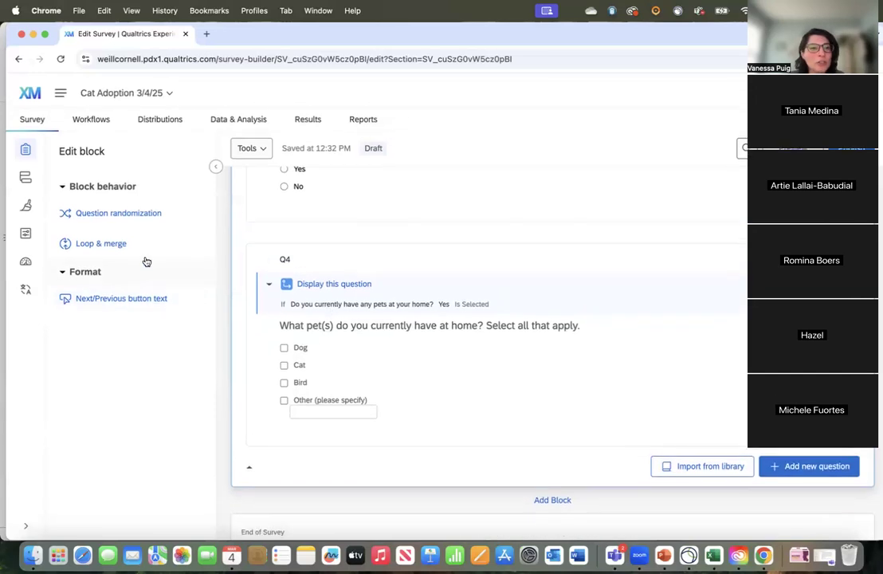
left_click(362, 334)
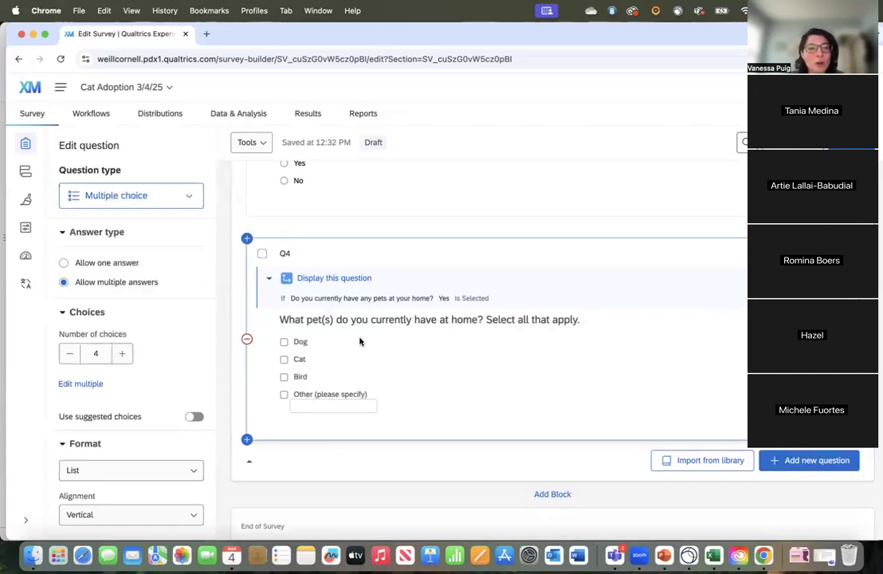
scroll(144, 443, "down", 8)
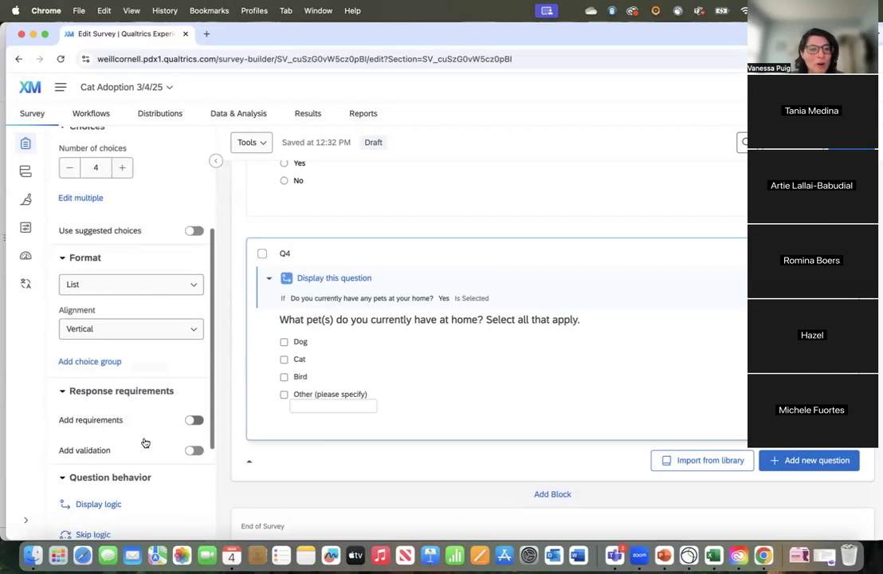
scroll(141, 350, "up", 7)
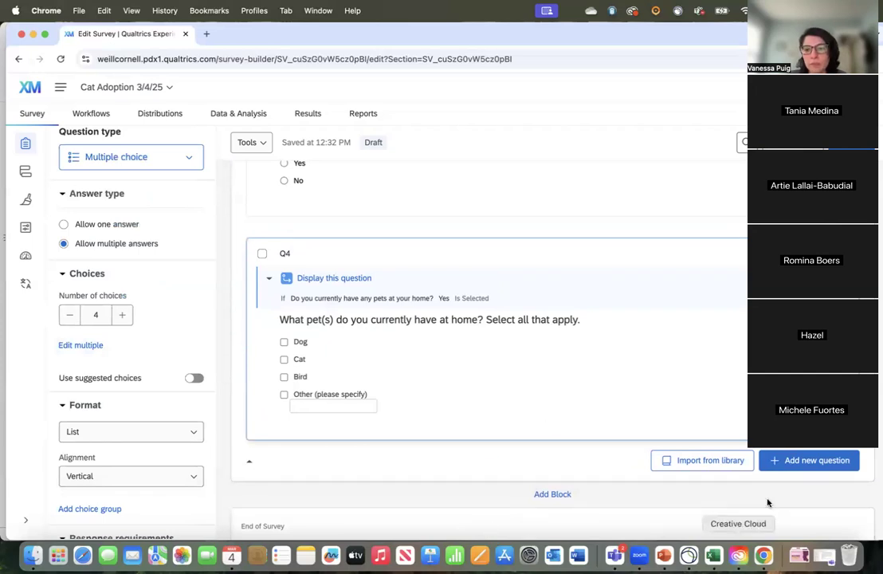
Step: Add a multiple choice question after Q4 with the text "Which cat are you interested in adopting?"
left_click(785, 469)
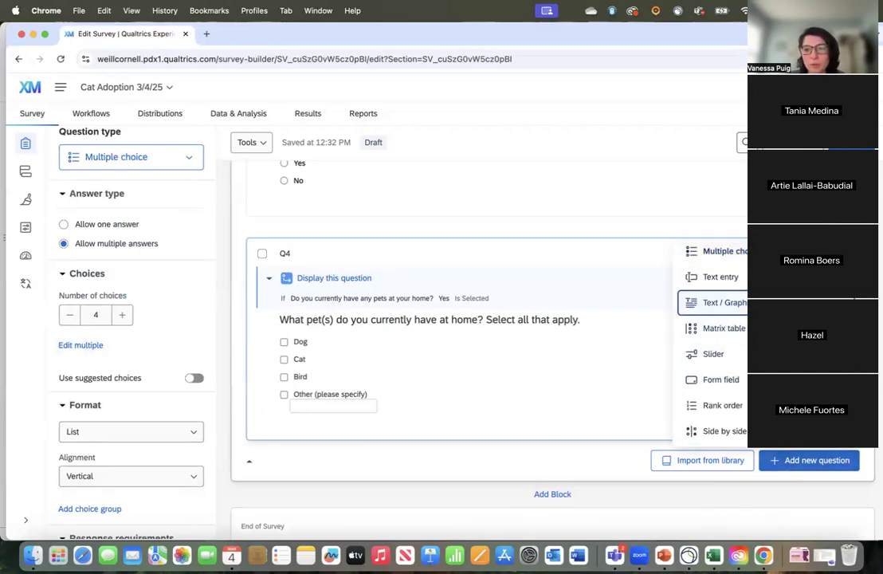
left_click(717, 262)
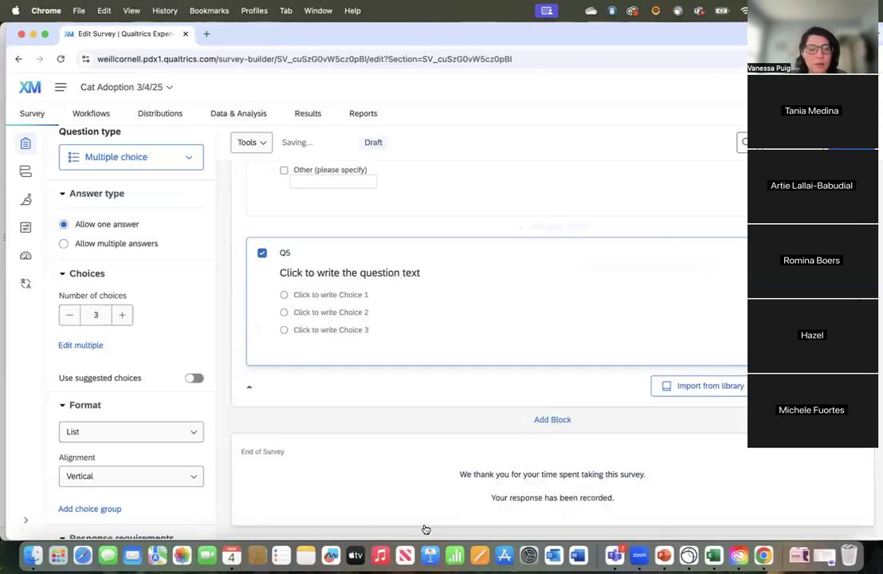
left_click(317, 273)
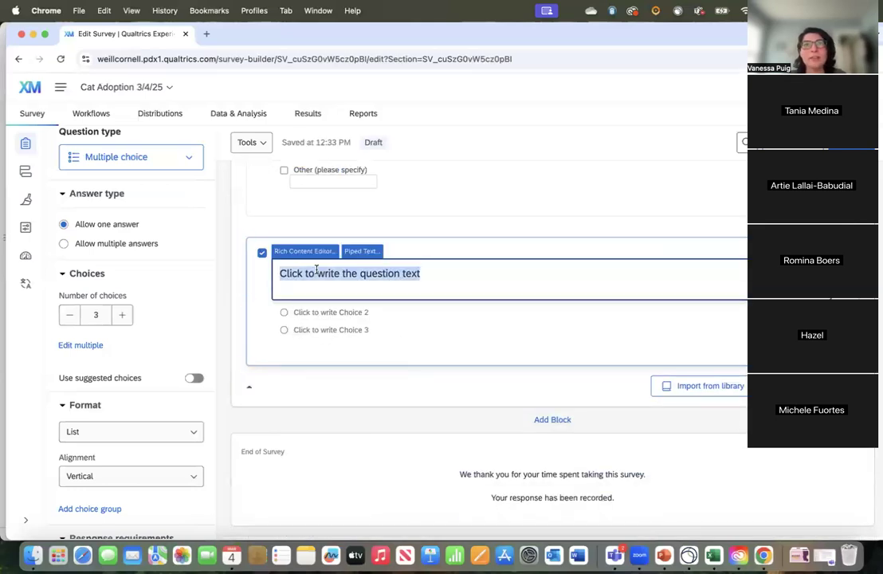
type("W")
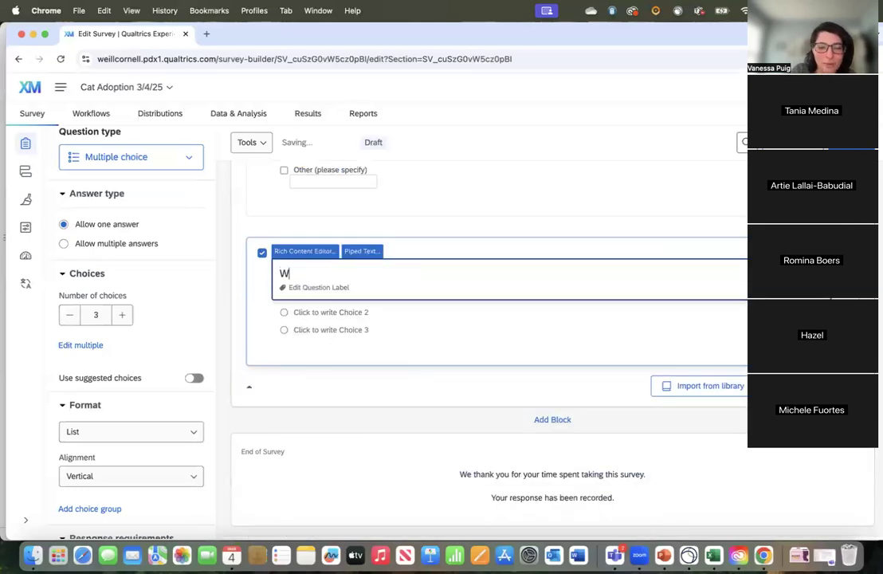
type("hich cat are you in")
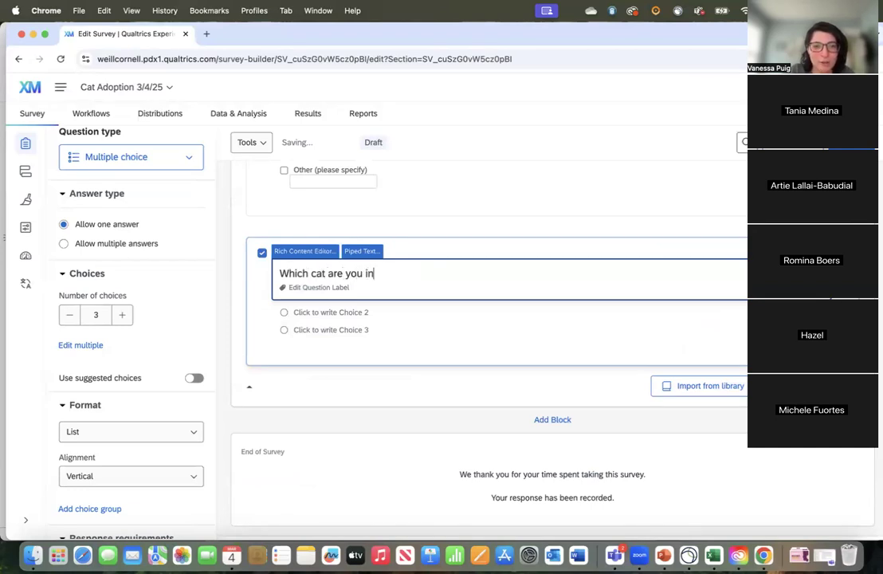
type("terested in adoption")
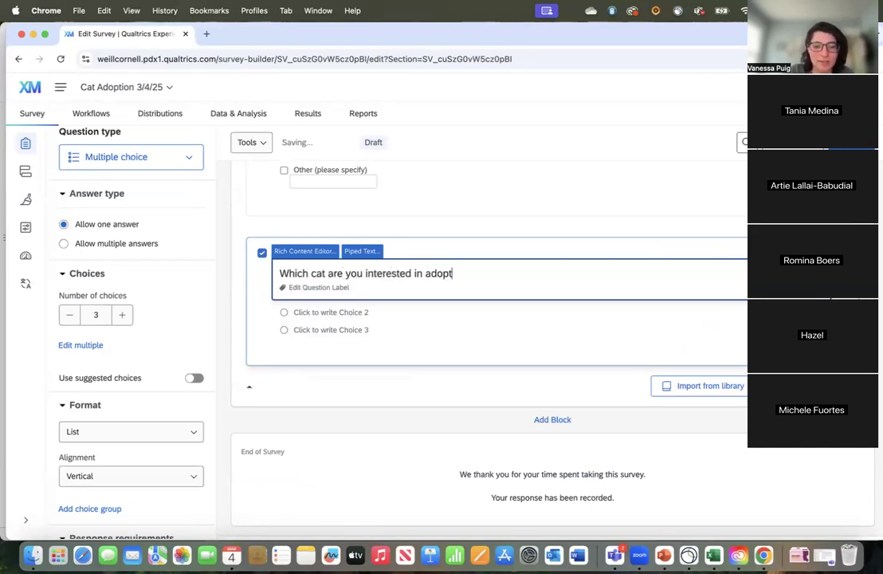
key("BackSpace")
key("BackSpace")
type("ng?")
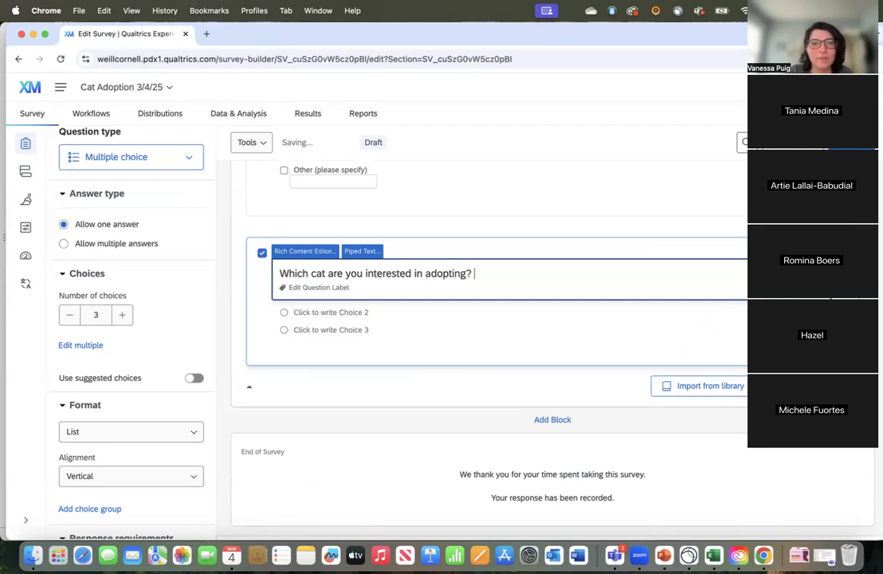
Step: Label Q5's three choices "Potato", "Lil Bub" and "Princess Monstertruck"
left_click(345, 296)
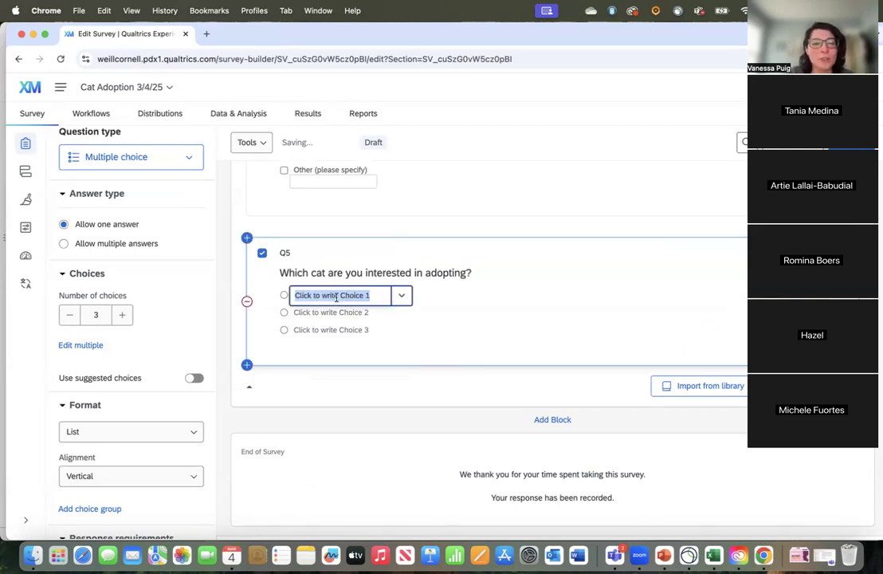
type("Potato")
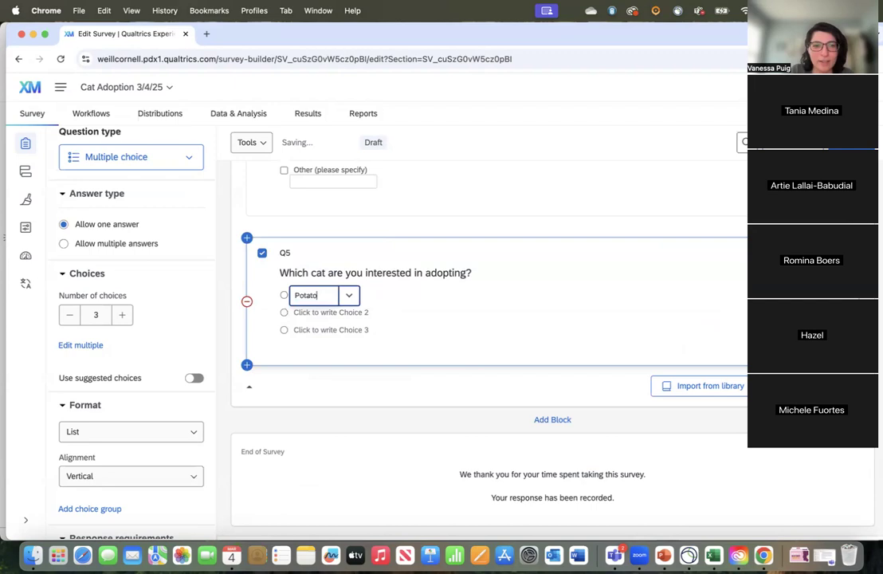
left_click(343, 312)
type("Lil Bub")
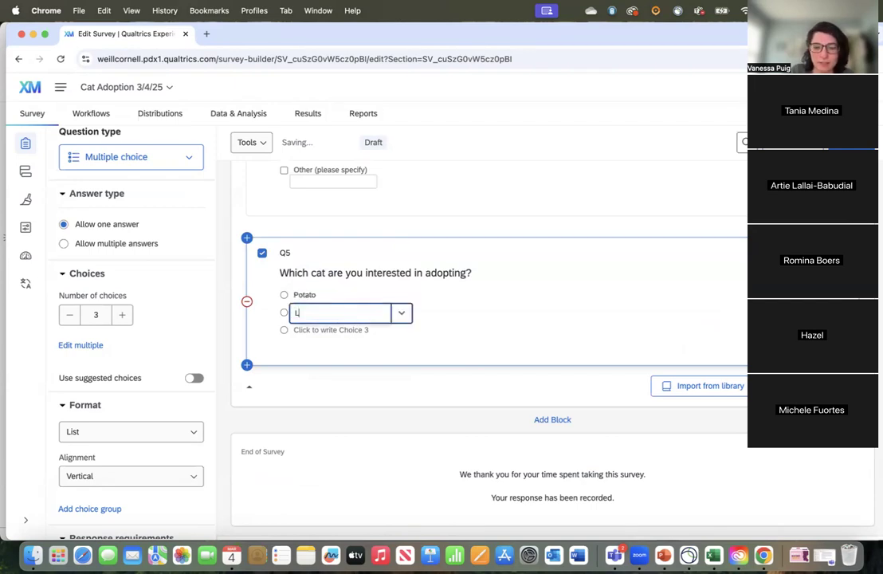
left_click(331, 330)
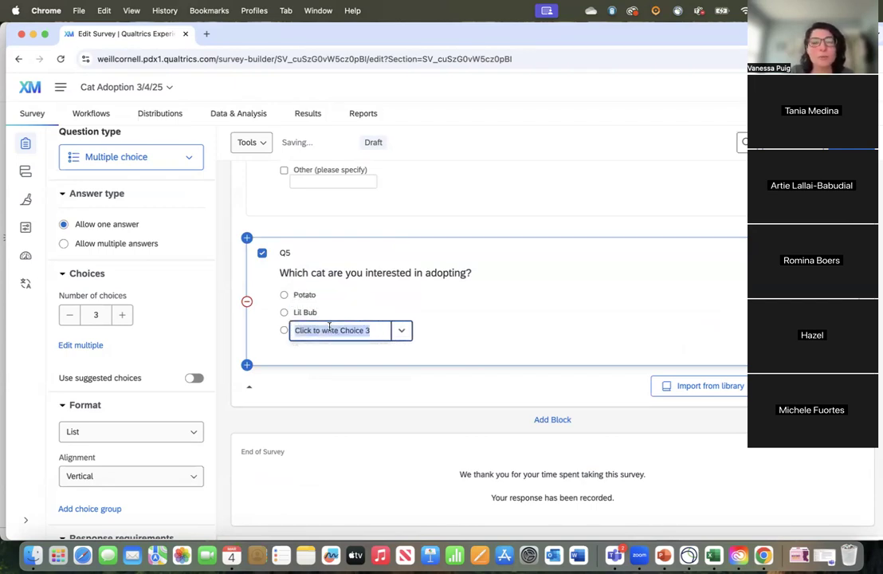
type("Pron")
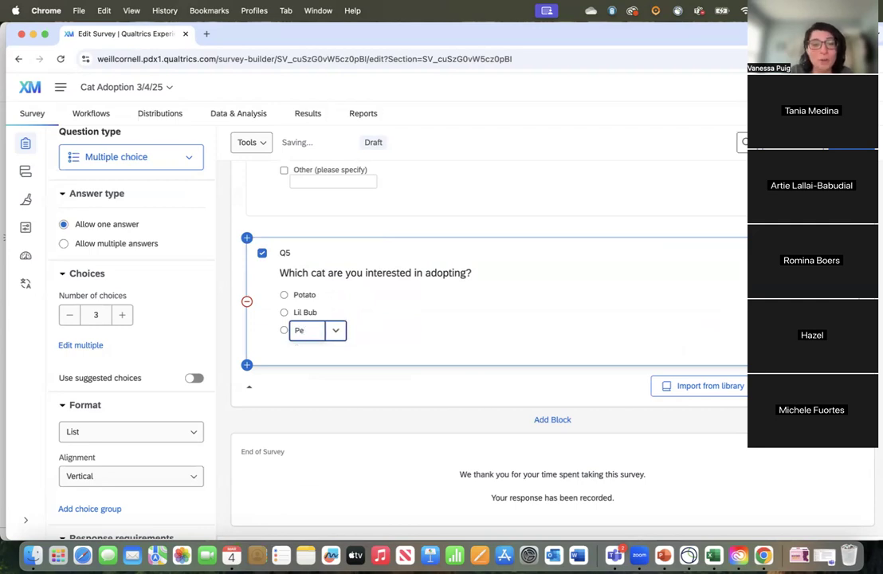
key("BackSpace")
key("BackSpace")
type("incess Mons")
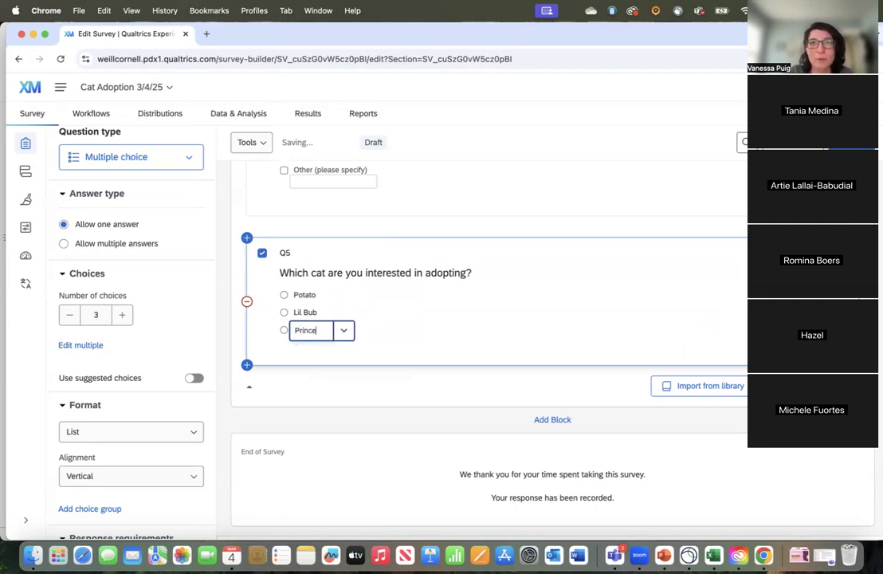
type("tertruck")
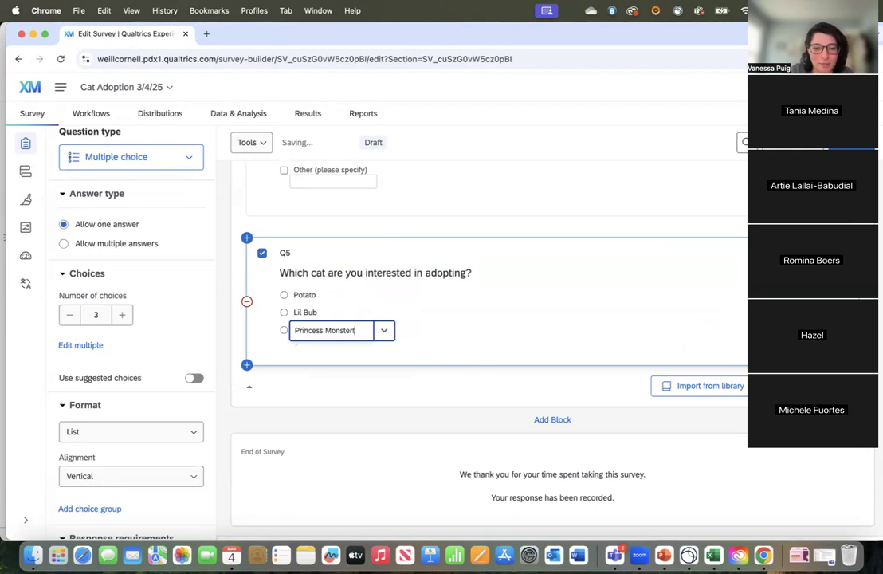
left_click(446, 338)
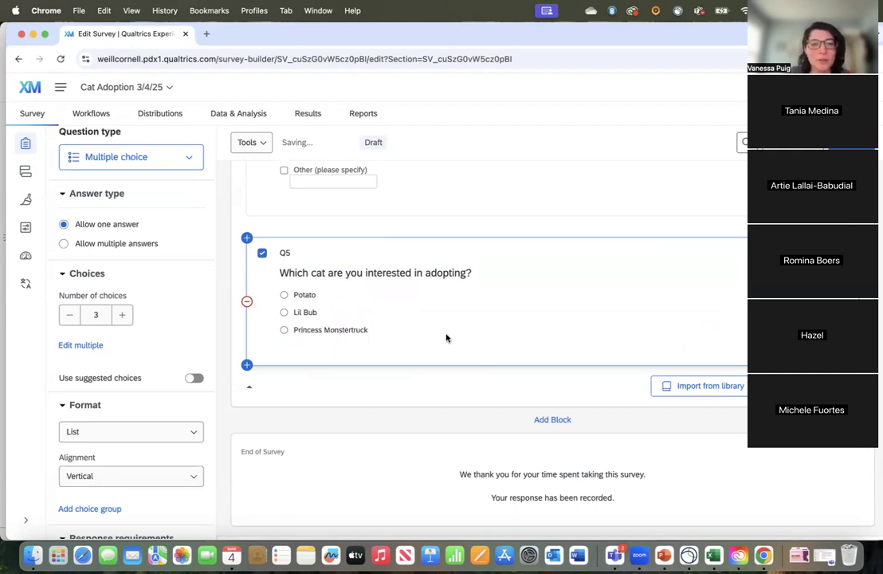
Step: Insert the Potato.jpg graphic from the personal library into Q5's "Potato" choice
left_click(310, 299)
left_click(349, 297)
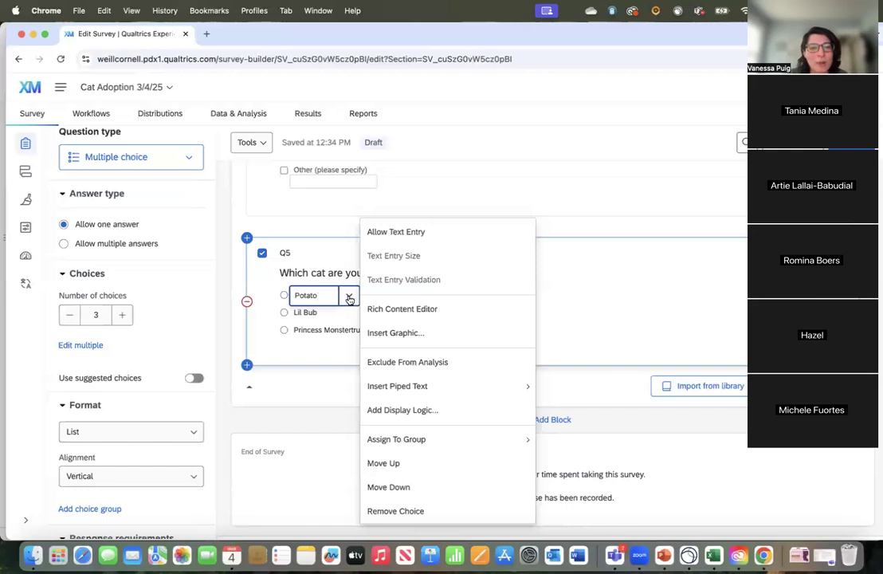
left_click(413, 337)
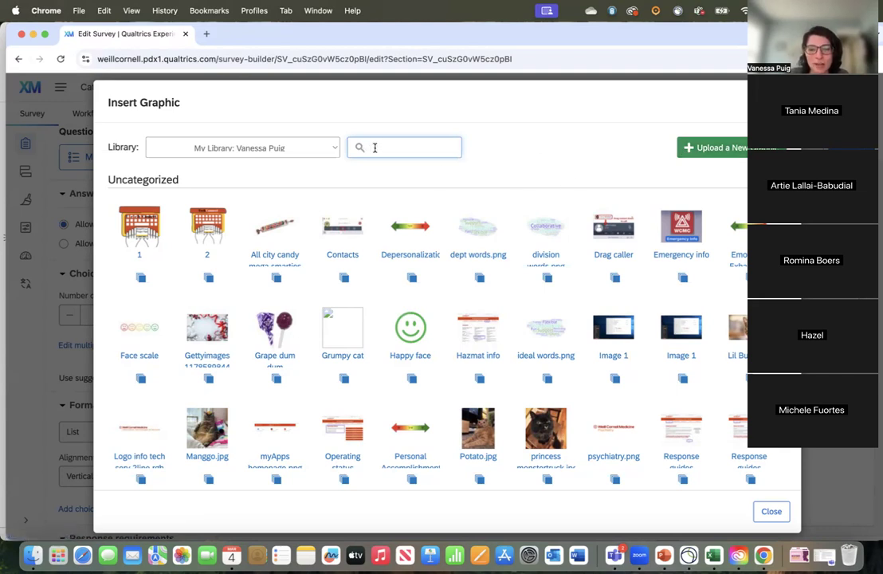
type("potato")
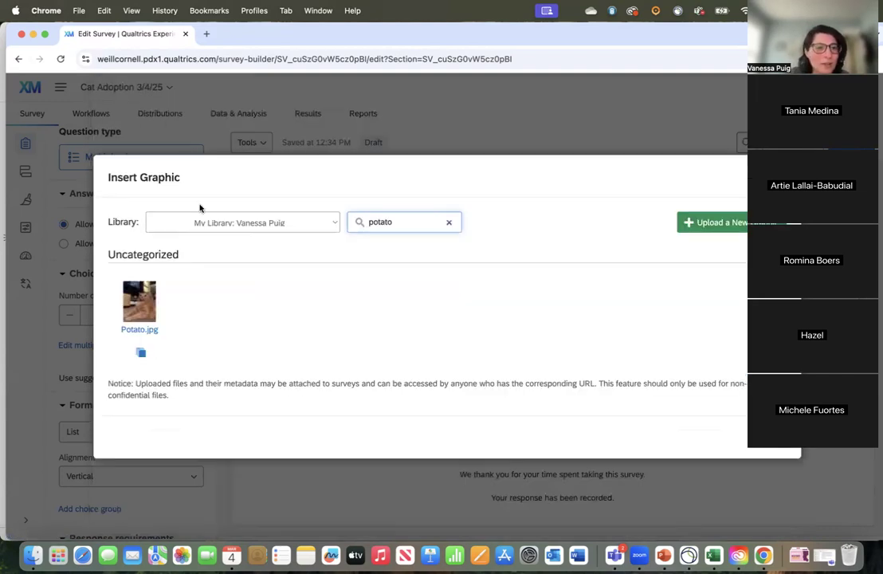
left_click(128, 289)
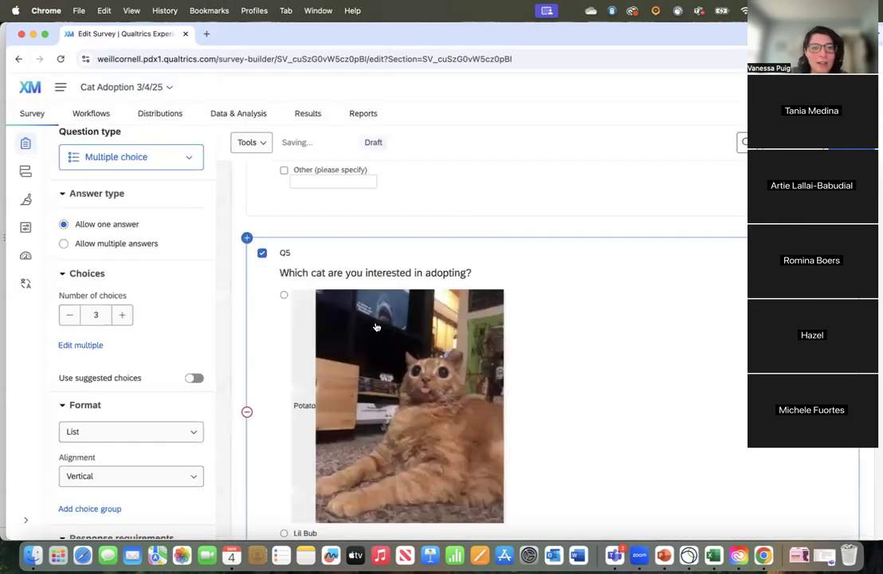
Step: Insert the Lil Bub.jpeg graphic from the personal library into Q5's "Lil Bub" choice
scroll(376, 327, "down", 5)
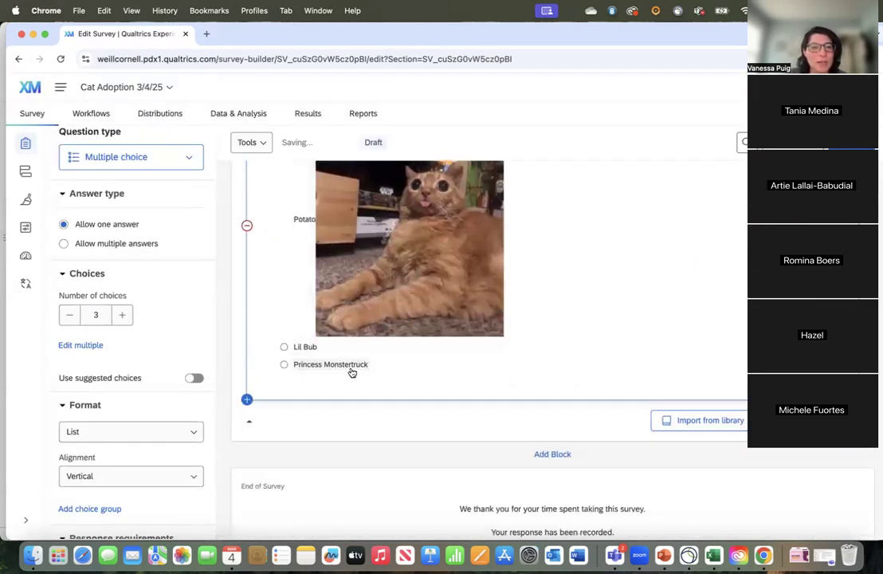
left_click(303, 347)
left_click(350, 347)
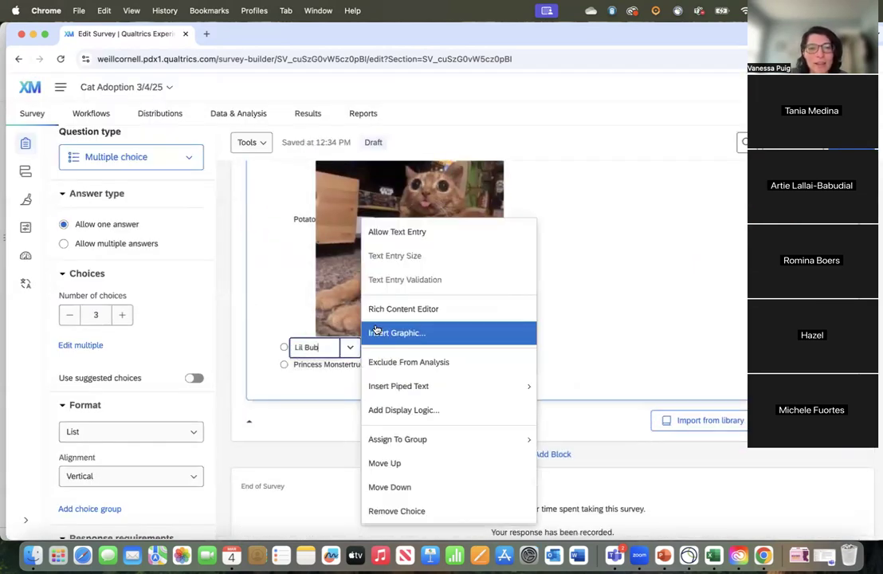
left_click(376, 331)
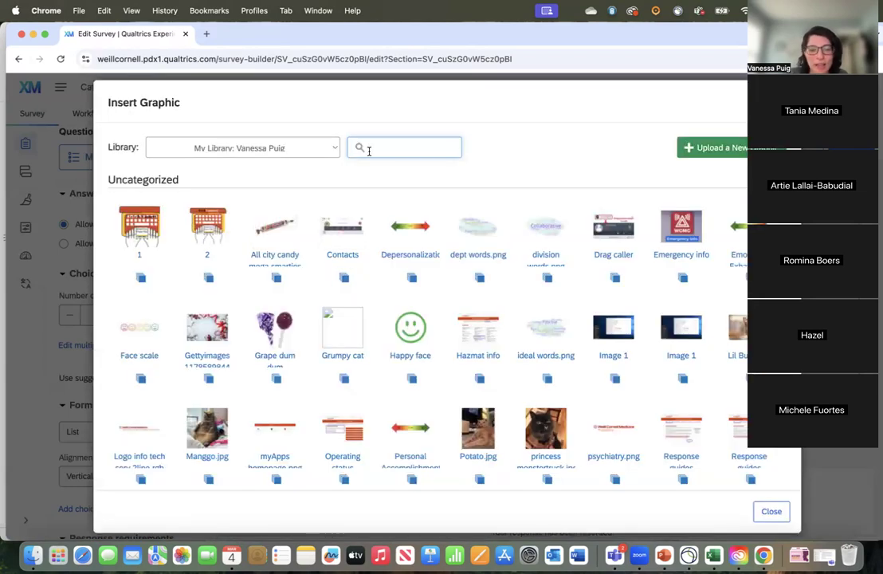
type("lil bub")
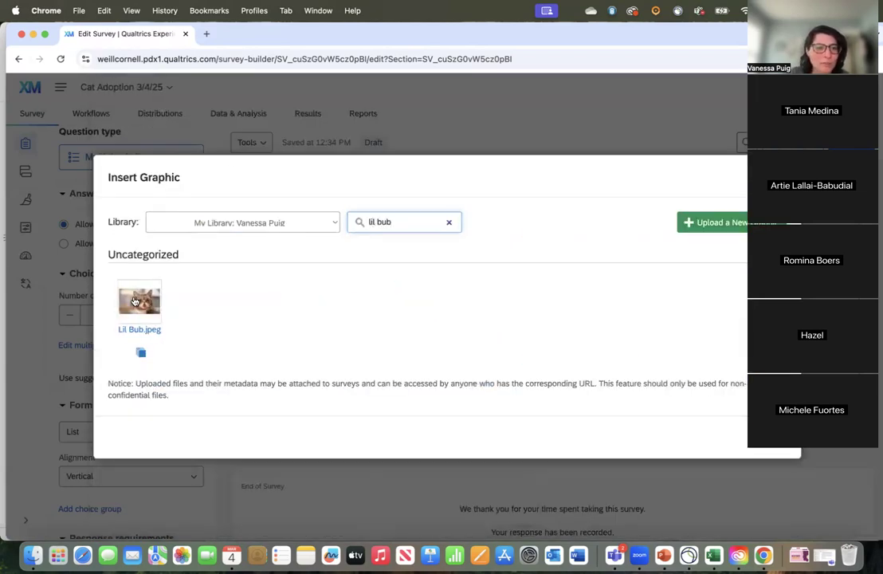
left_click(135, 301)
Step: Insert the princess monstertruck graphic from the personal library into Q5's "Princess Monstertruck" choice
scroll(384, 437, "down", 3)
left_click(350, 372)
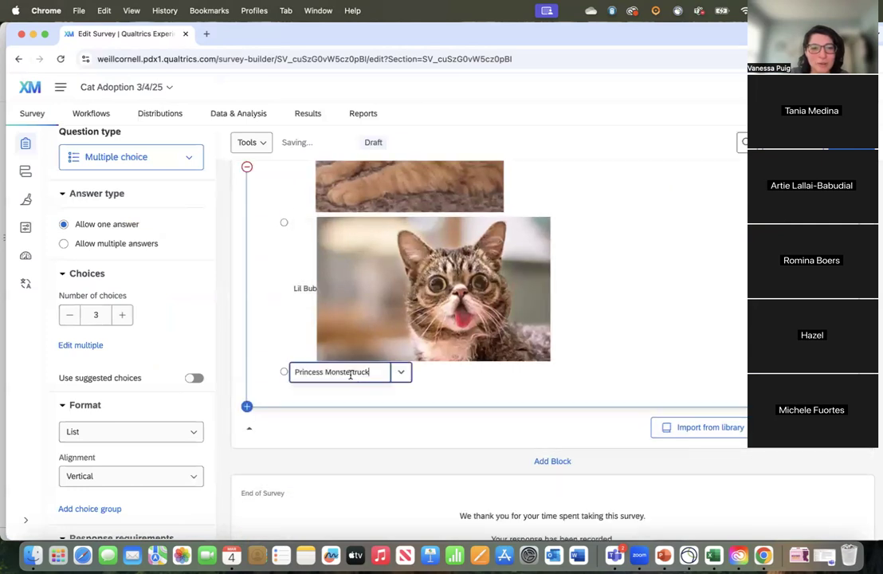
left_click(401, 371)
left_click(456, 331)
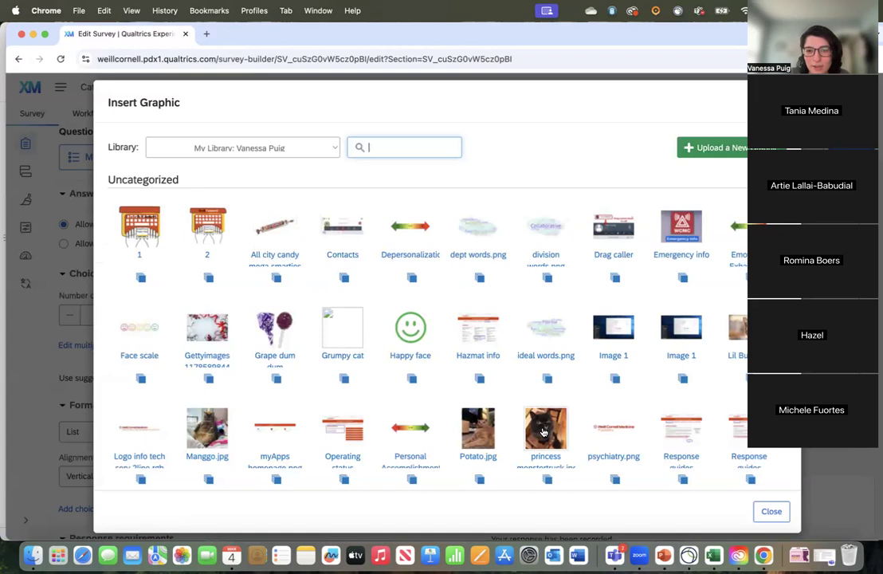
left_click(543, 432)
Step: Review Q5's picture choices and look back through the survey to its introduction
scroll(749, 449, "down", 3)
scroll(749, 451, "up", 3)
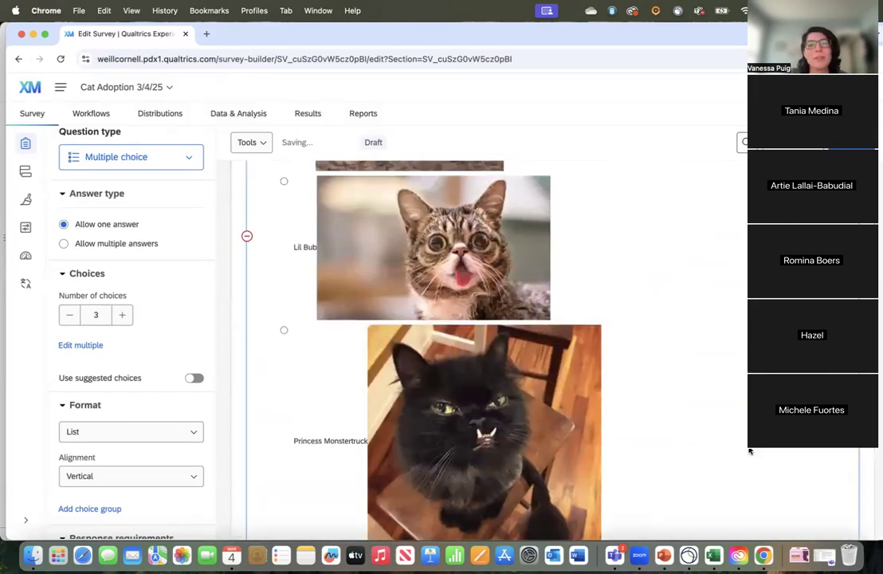
scroll(749, 451, "up", 5)
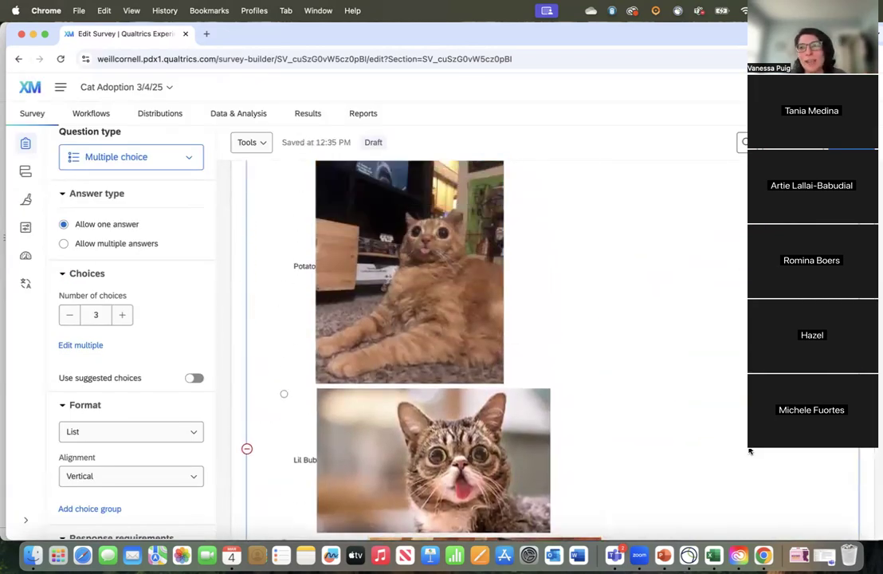
scroll(749, 451, "up", 3)
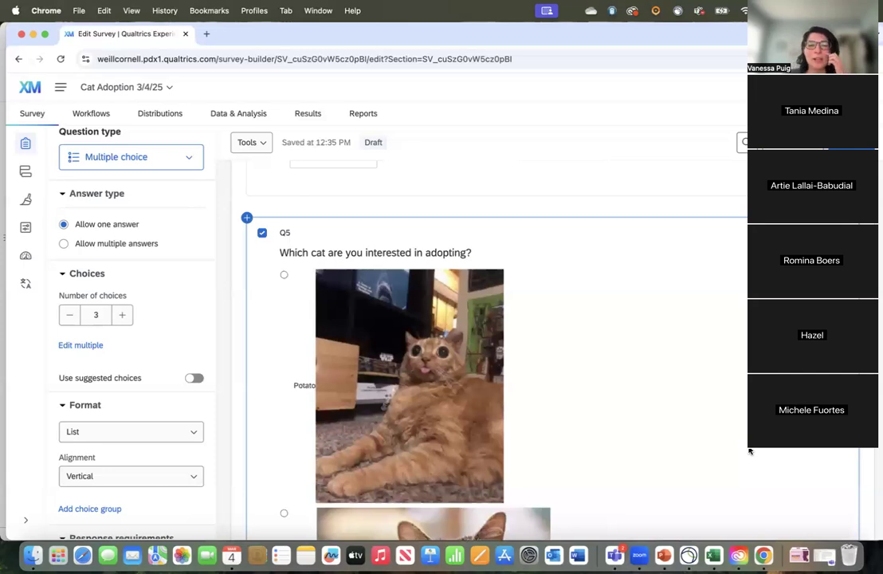
scroll(750, 451, "down", 5)
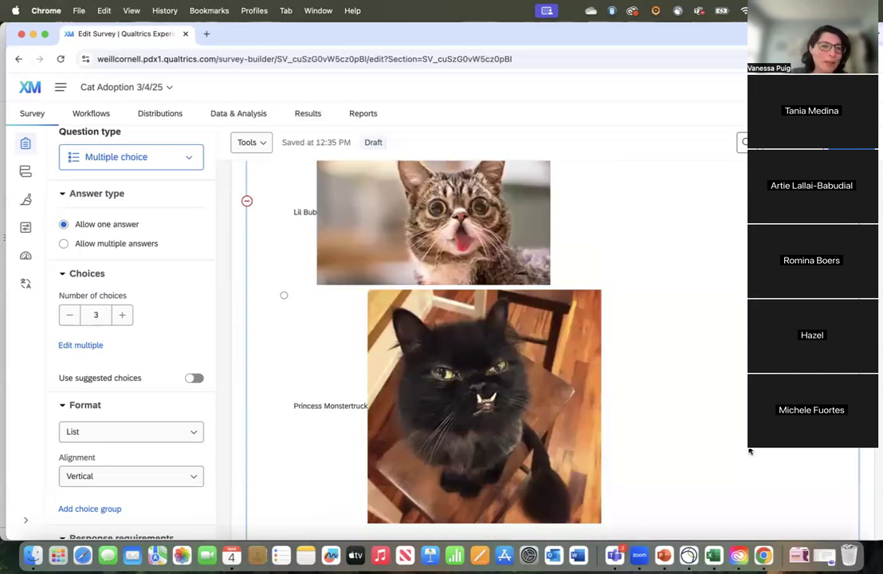
scroll(749, 451, "down", 4)
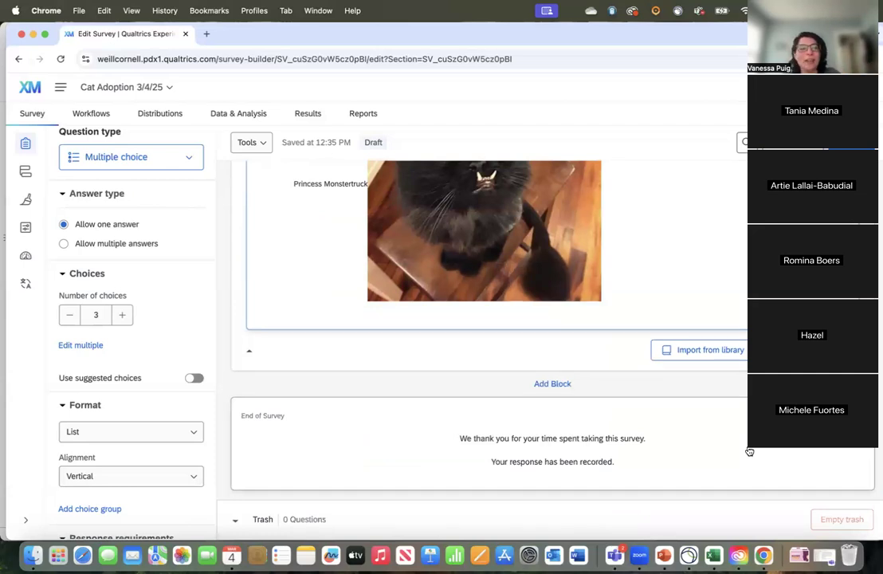
scroll(701, 296, "up", 9)
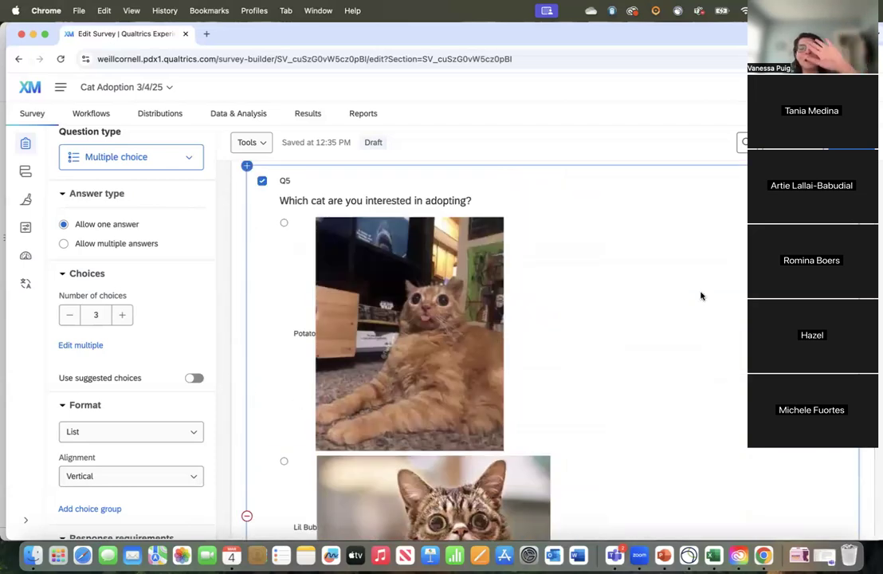
scroll(702, 296, "up", 15)
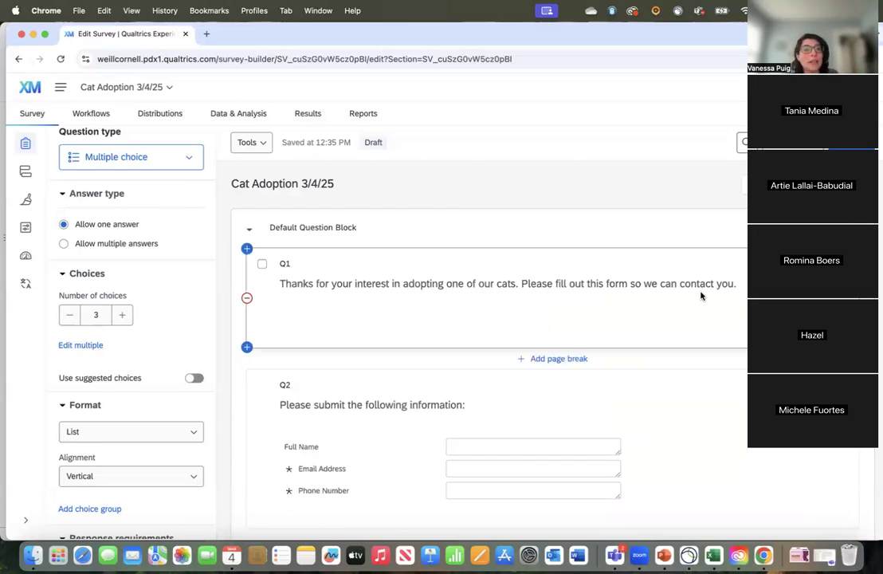
Step: Look through the survey's questions, open the survey preview, and examine its first page from introduction to pet question
scroll(701, 296, "down", 5)
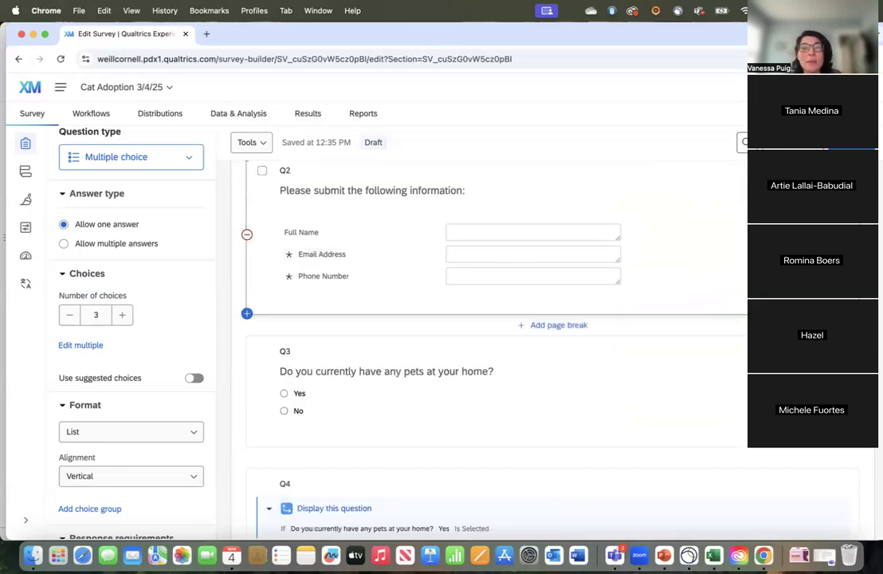
scroll(522, 245, "down", 4)
scroll(431, 338, "down", 2)
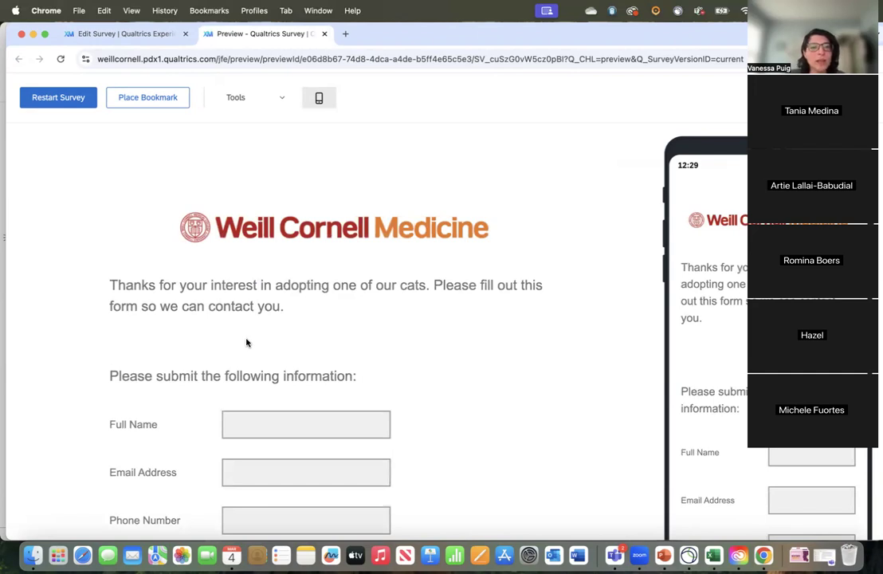
scroll(246, 343, "down", 3)
scroll(247, 342, "up", 3)
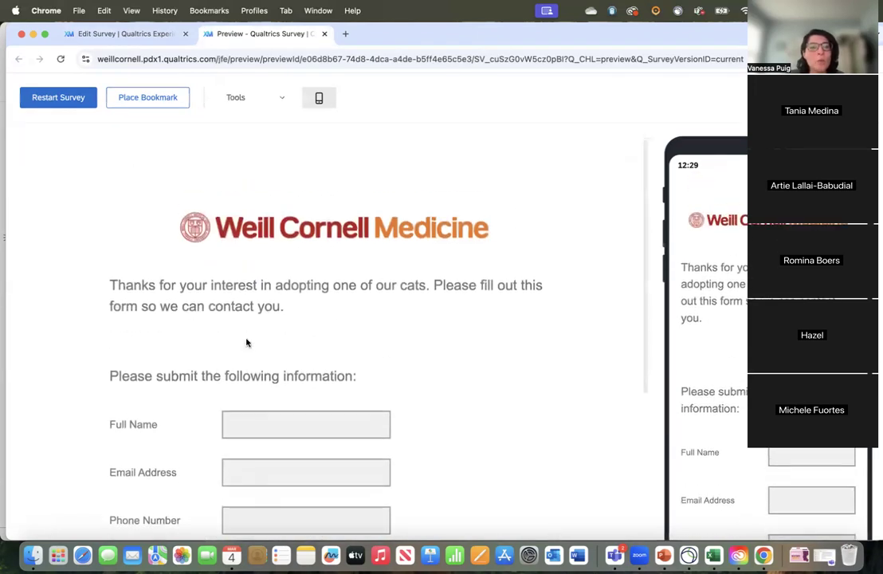
scroll(246, 343, "down", 1)
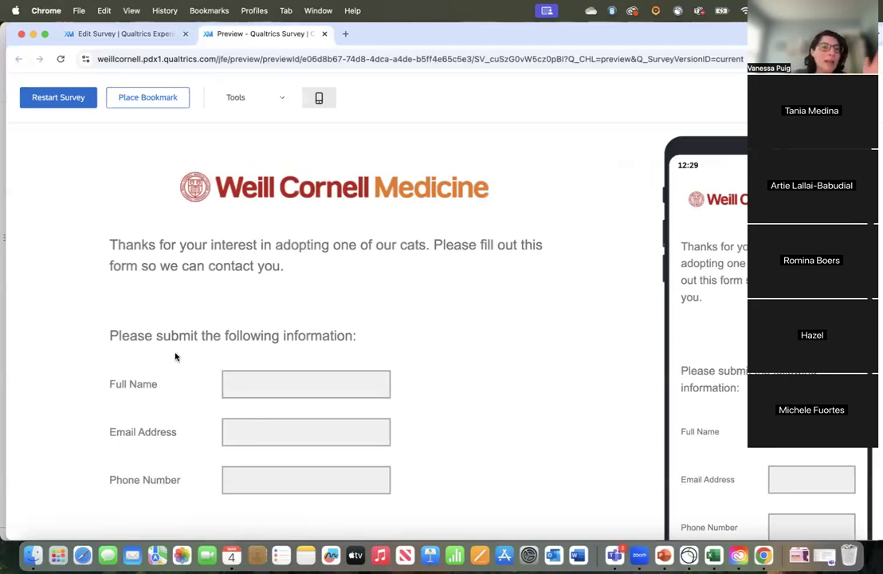
scroll(334, 335, "down", 5)
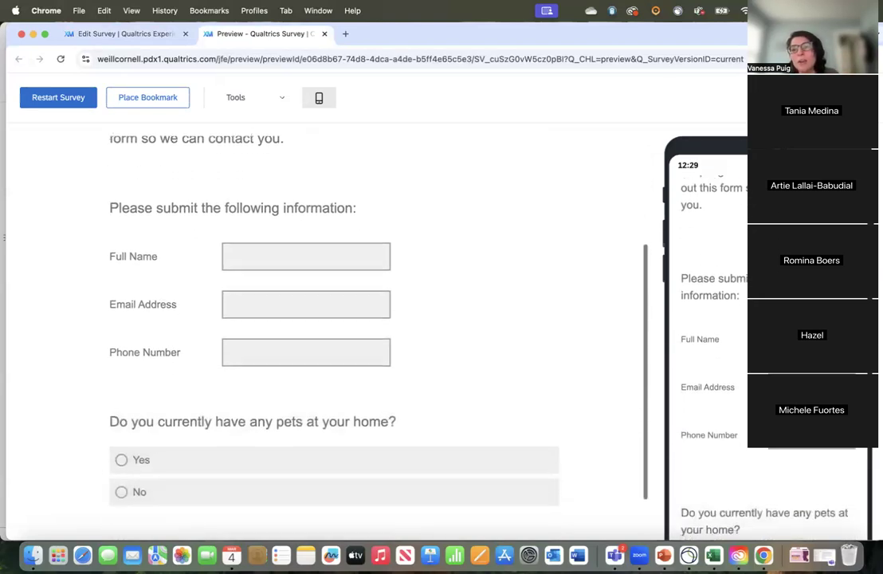
scroll(335, 335, "up", 6)
scroll(335, 335, "down", 5)
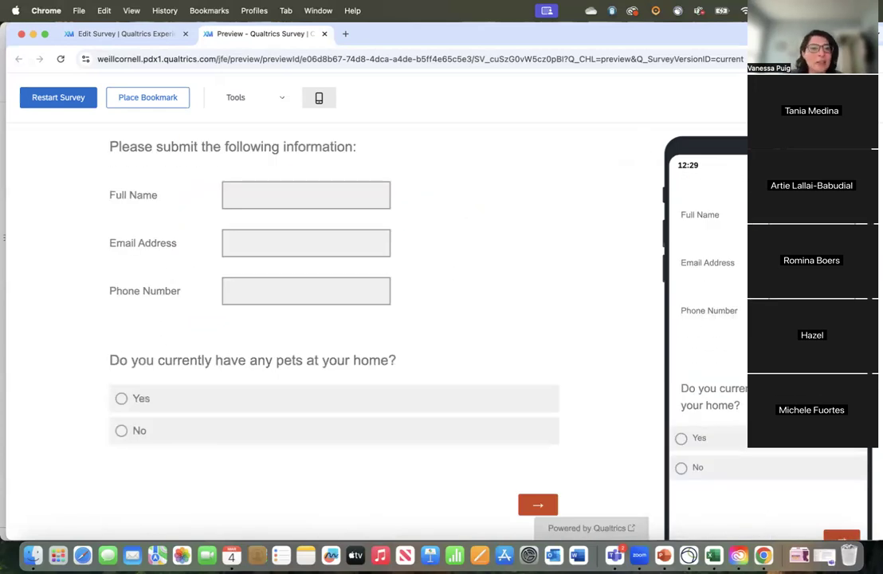
scroll(334, 408, "up", 5)
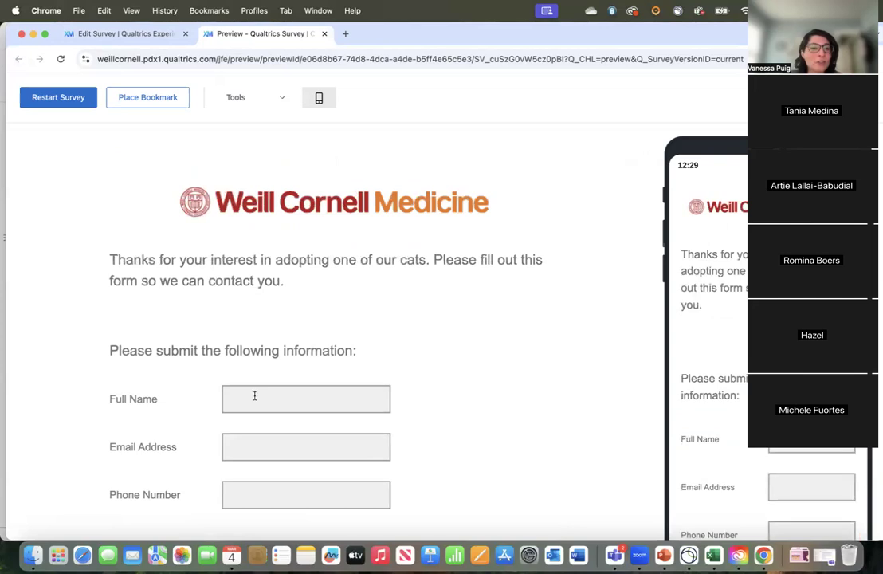
scroll(254, 395, "down", 3)
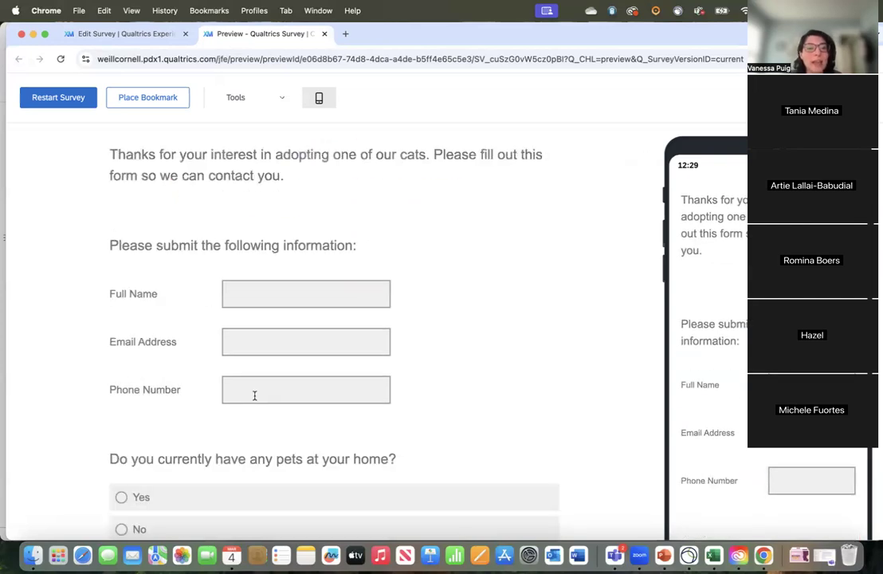
scroll(254, 395, "up", 2)
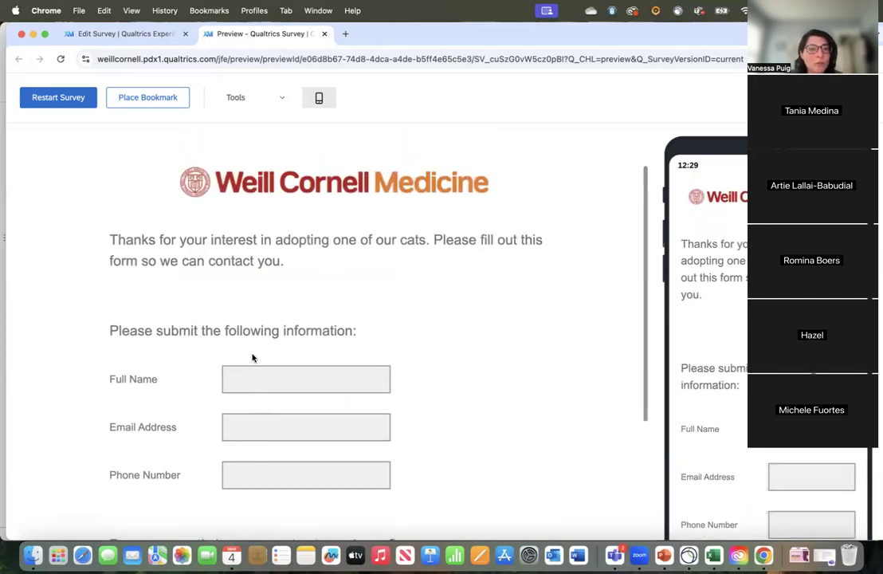
Step: Test the preview's required contact fields by trying to continue past the first page with all answers left blank
left_click(249, 378)
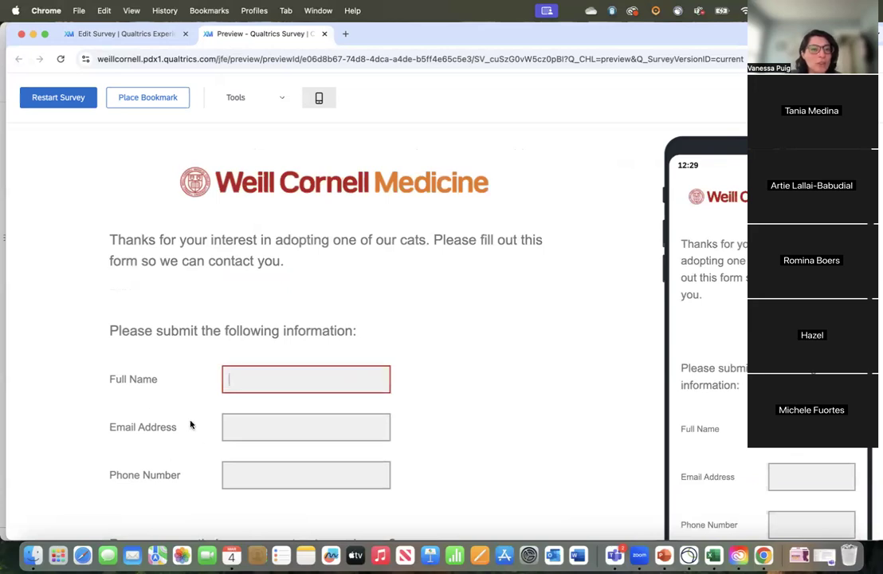
scroll(173, 390, "down", 2)
scroll(144, 407, "down", 2)
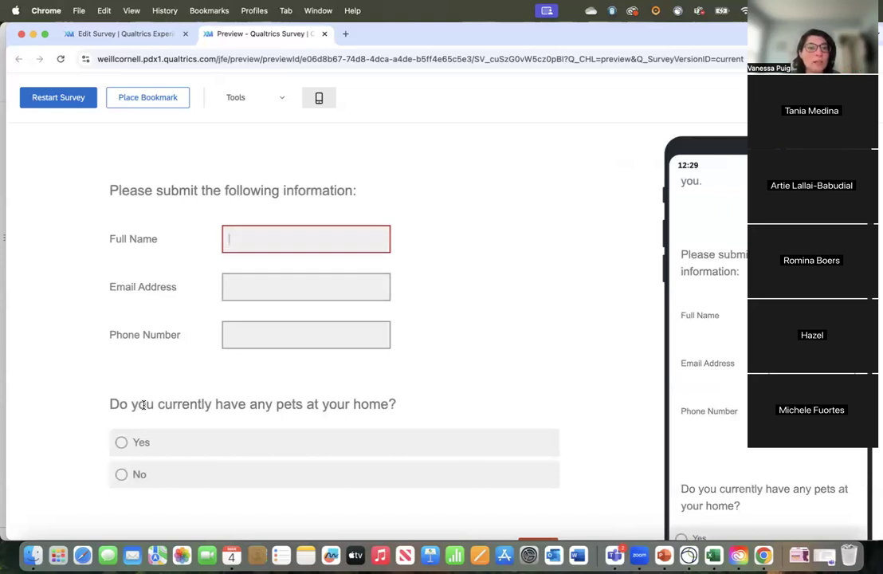
scroll(144, 406, "down", 1)
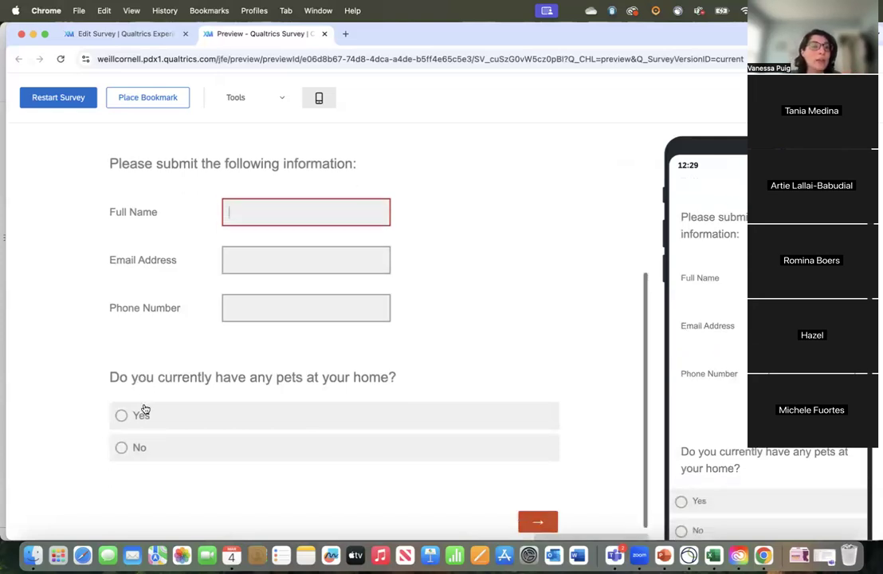
left_click(526, 503)
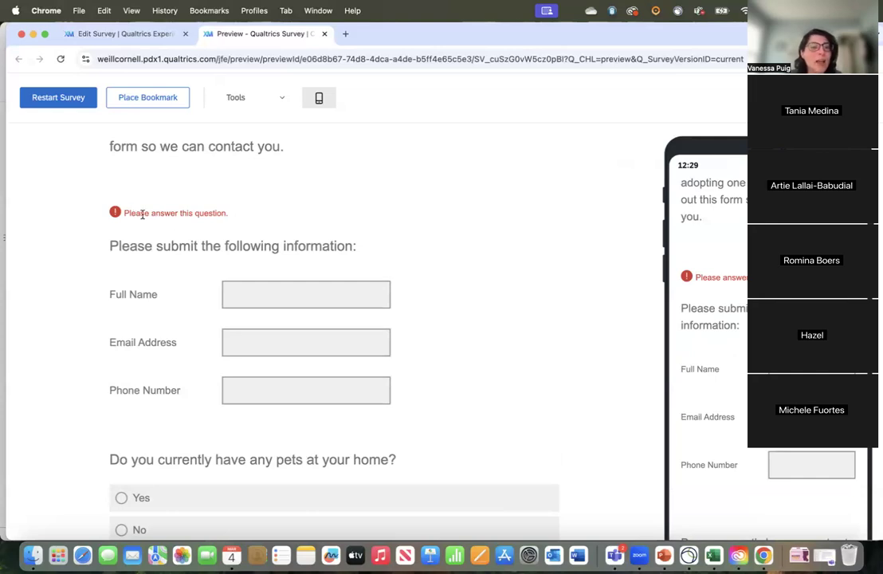
Step: Fill in the preview's contact form with the respondent's name, e-mail address and phone number
left_click(247, 295)
type("Vanessa")
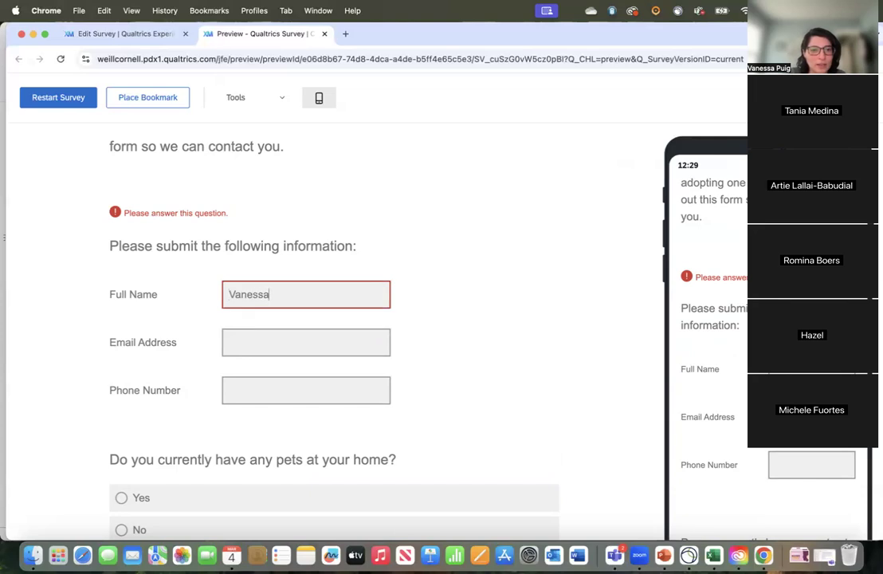
left_click(237, 344)
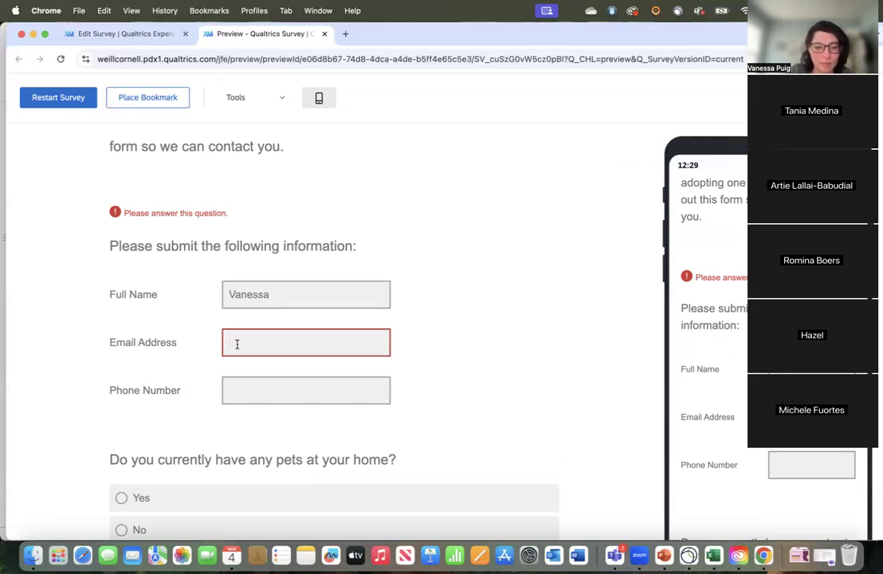
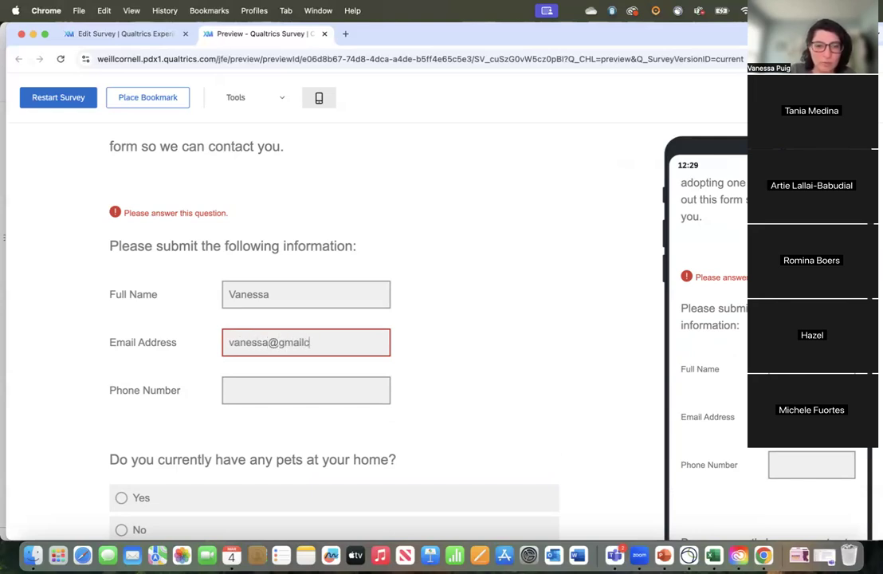
left_click(239, 393)
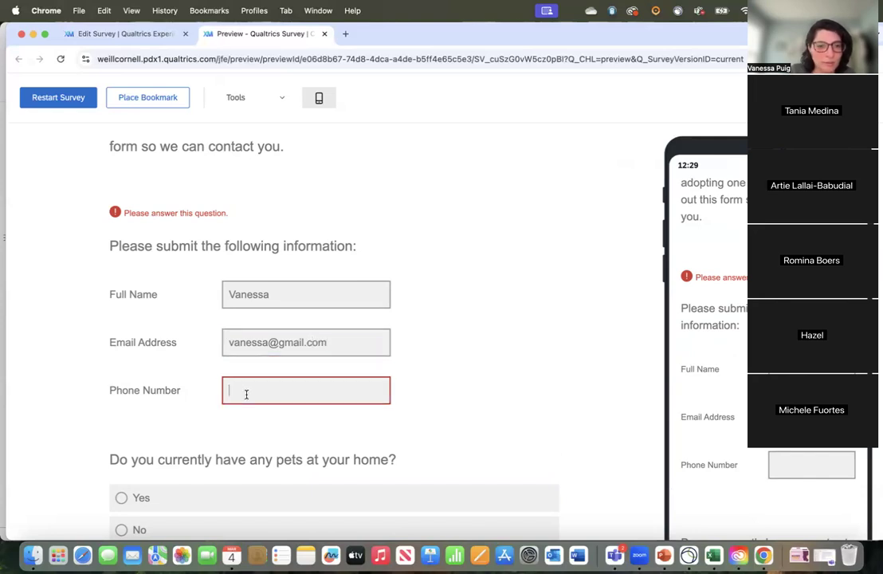
type("2125555555")
left_click(432, 405)
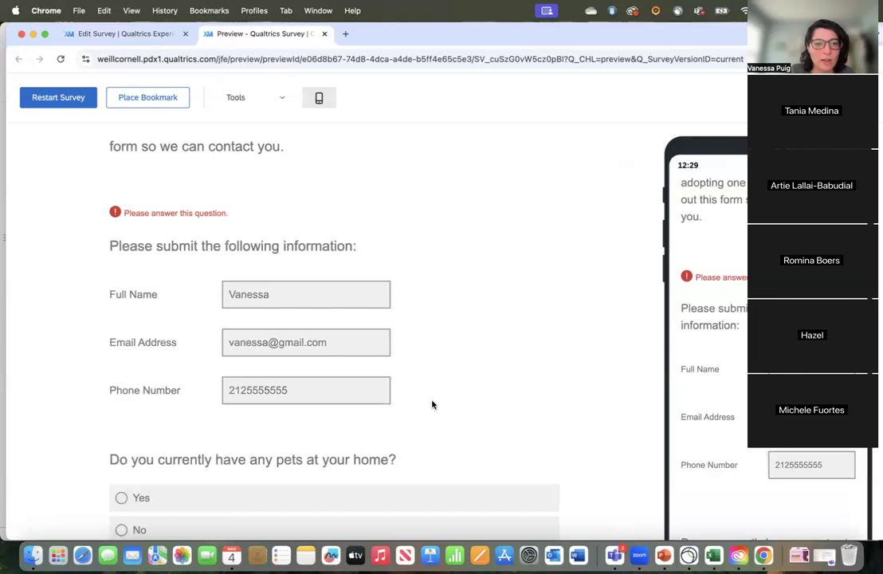
Step: Answer "Yes" to having pets at home and continue to the preview's second page
scroll(432, 405, "down", 3)
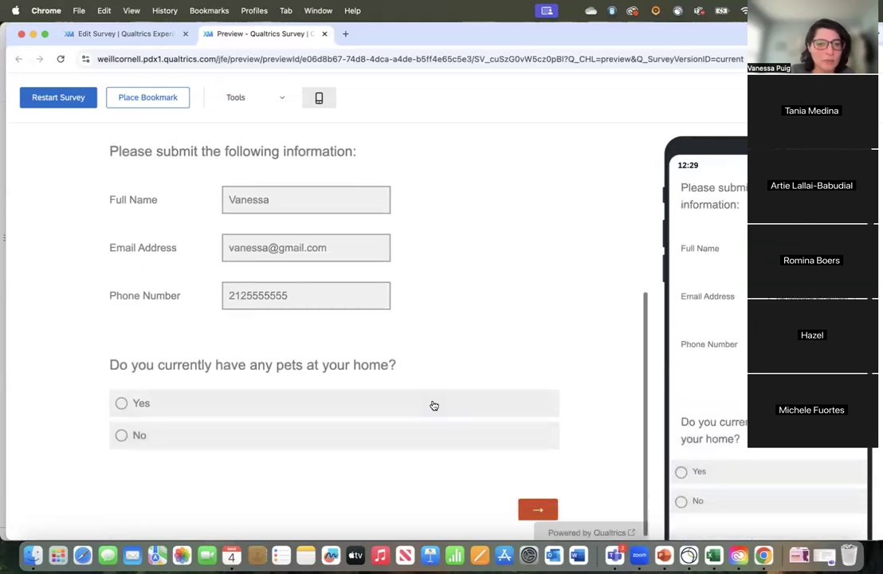
left_click(121, 405)
left_click(535, 509)
scroll(529, 507, "down", 1)
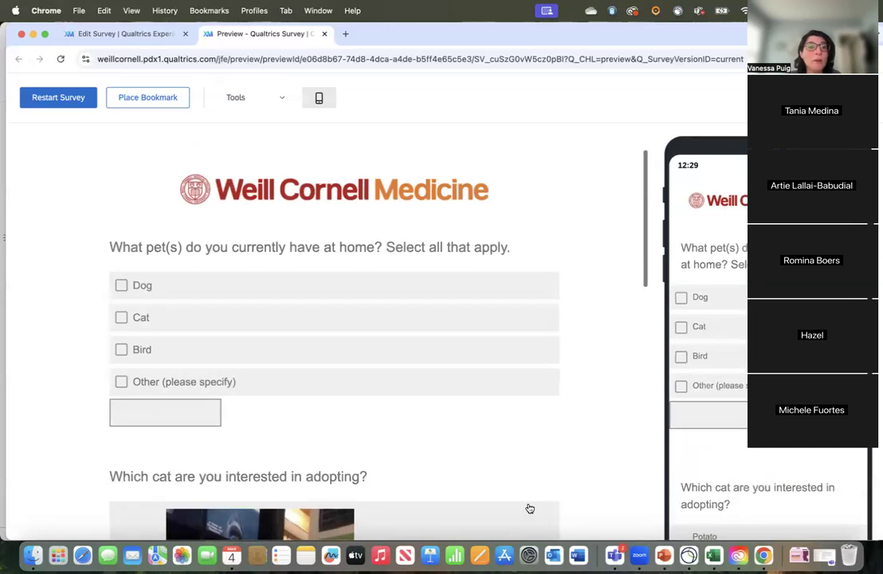
Step: Test the multiple-answer pet question by selecting Dog, Cat and Bird, and clear Dog and Bird to keep only Cat
left_click(121, 286)
left_click(121, 317)
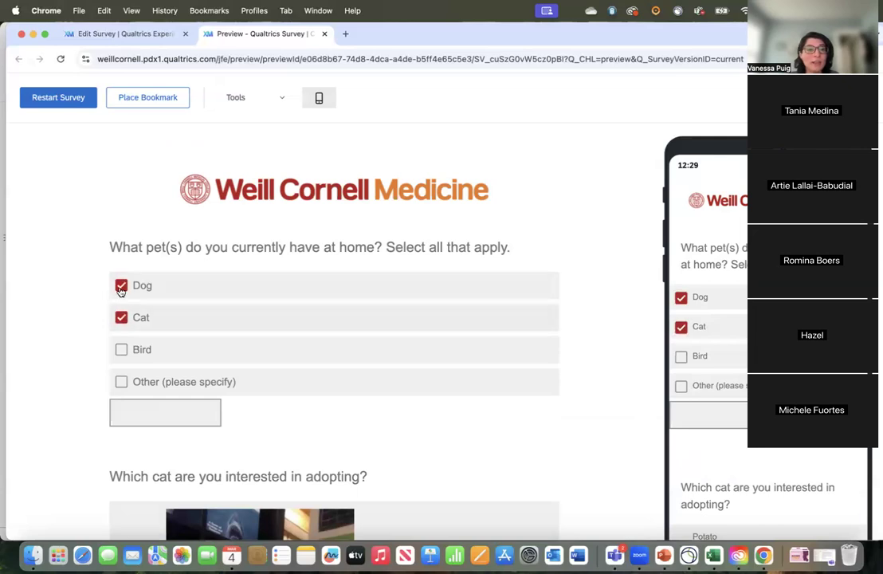
left_click(122, 349)
left_click(121, 287)
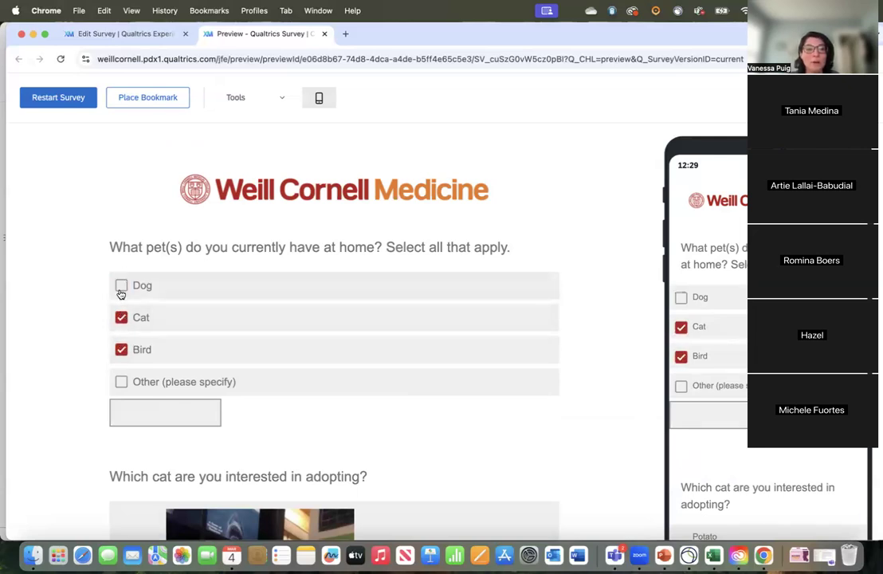
scroll(121, 317, "down", 2)
left_click(122, 257)
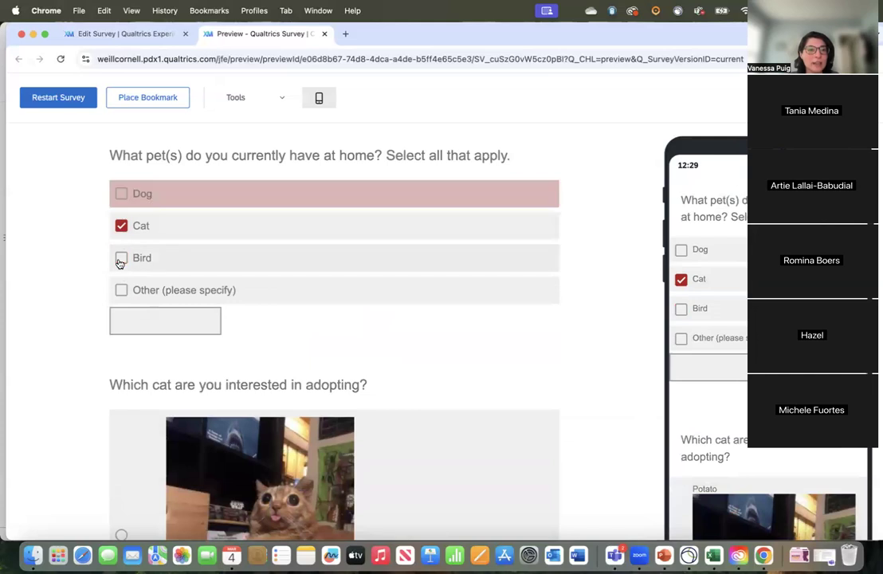
Step: Choose "Potato" as the cat to adopt, look over the other cat pictures, and submit the preview response
scroll(121, 319, "down", 3)
scroll(219, 322, "down", 4)
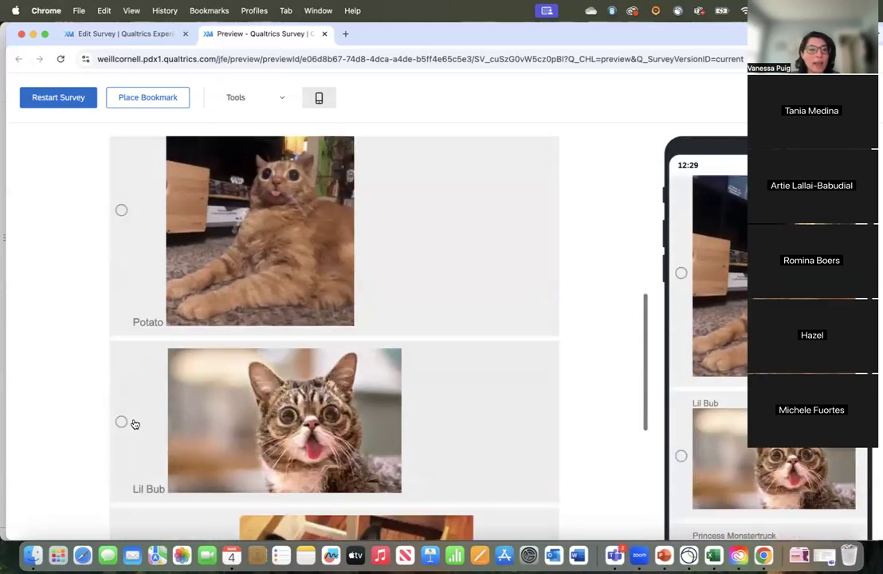
left_click(121, 210)
scroll(121, 217, "up", 5)
scroll(165, 278, "down", 15)
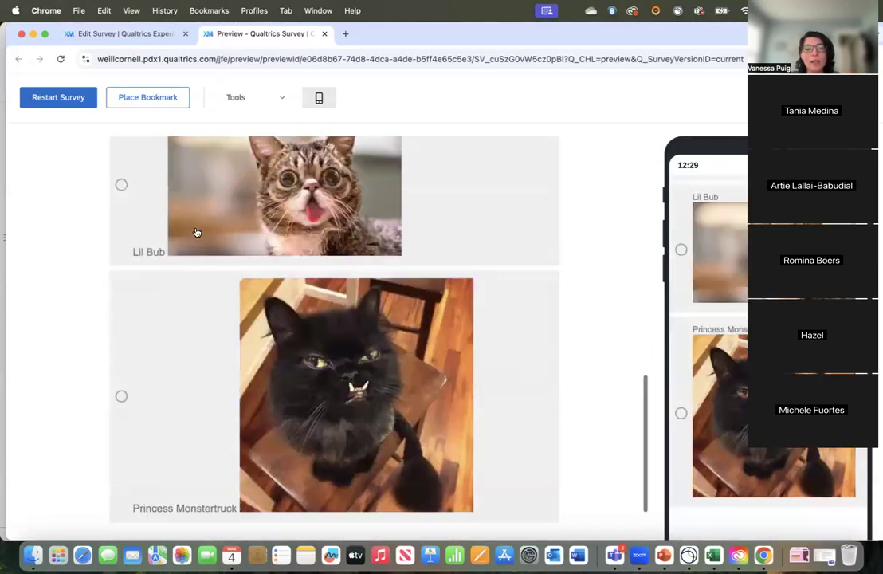
left_click(536, 503)
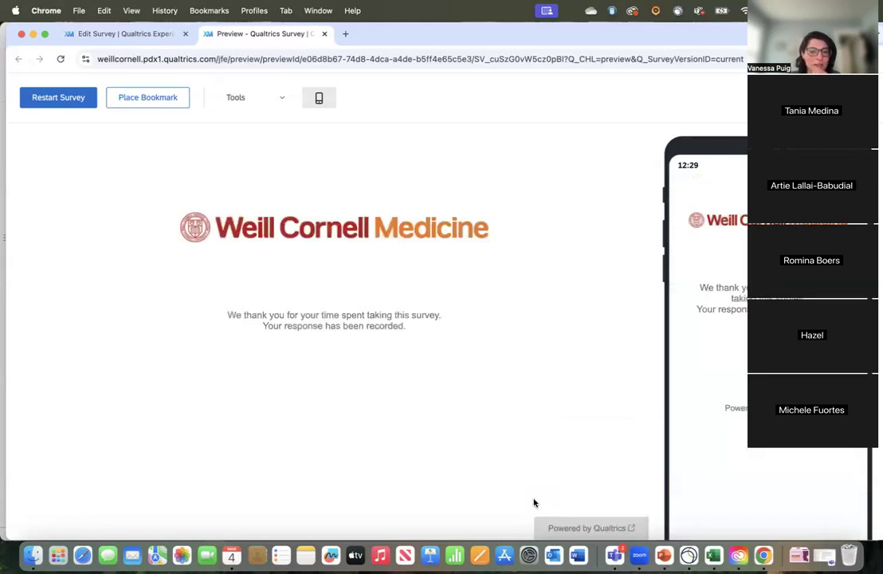
Step: Examine the end-of-survey thank-you message and select the full preview link in the address bar
left_click_drag(260, 314, 428, 325)
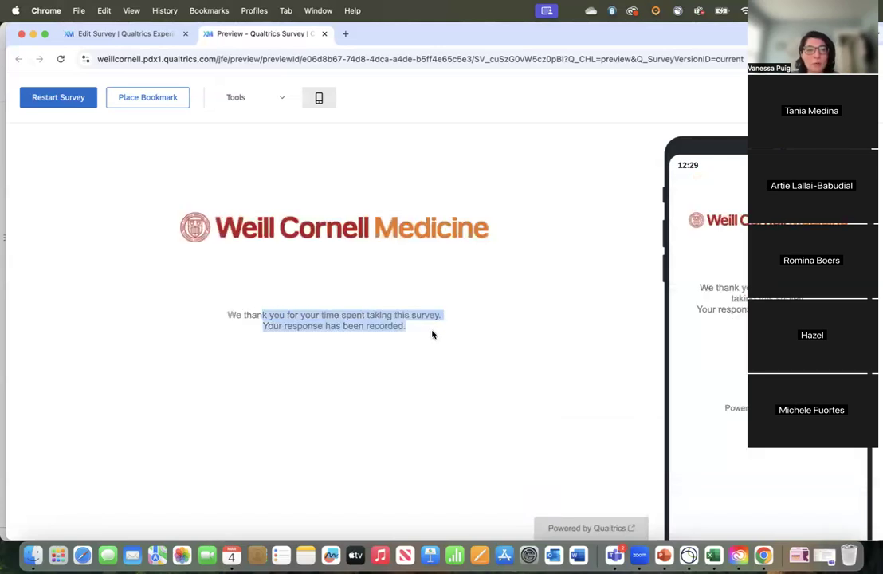
left_click(362, 329)
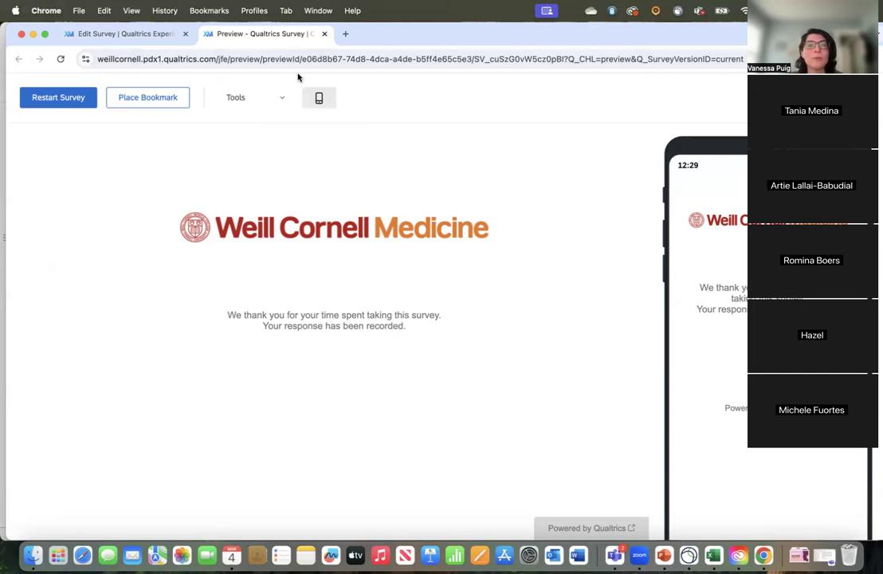
left_click(262, 59)
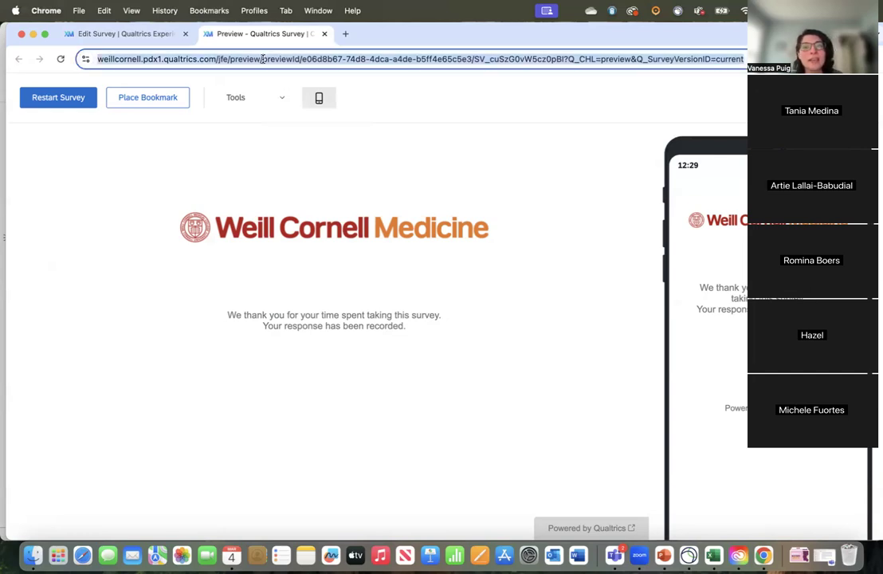
triple_click(263, 59)
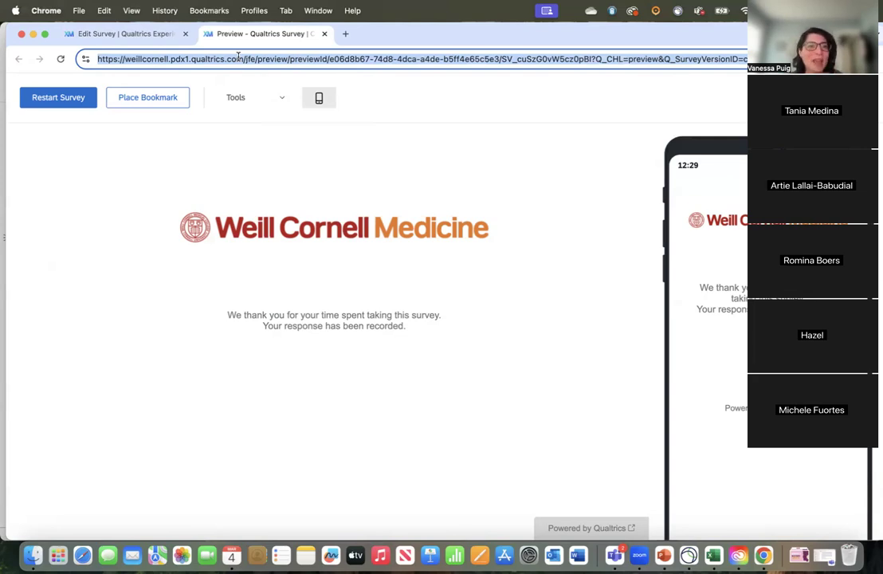
Step: Return to the survey editor and look back up through the questions to the Q1 introduction
left_click(114, 37)
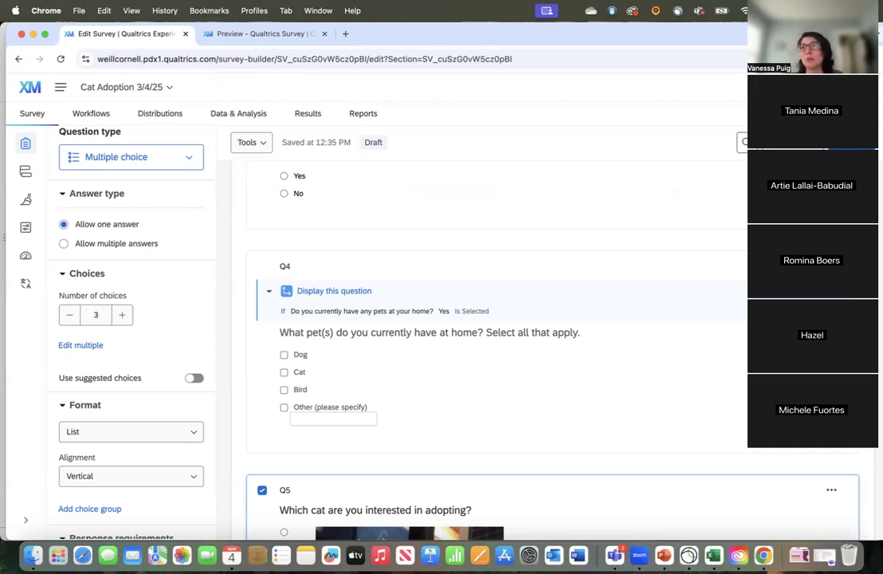
scroll(680, 223, "up", 5)
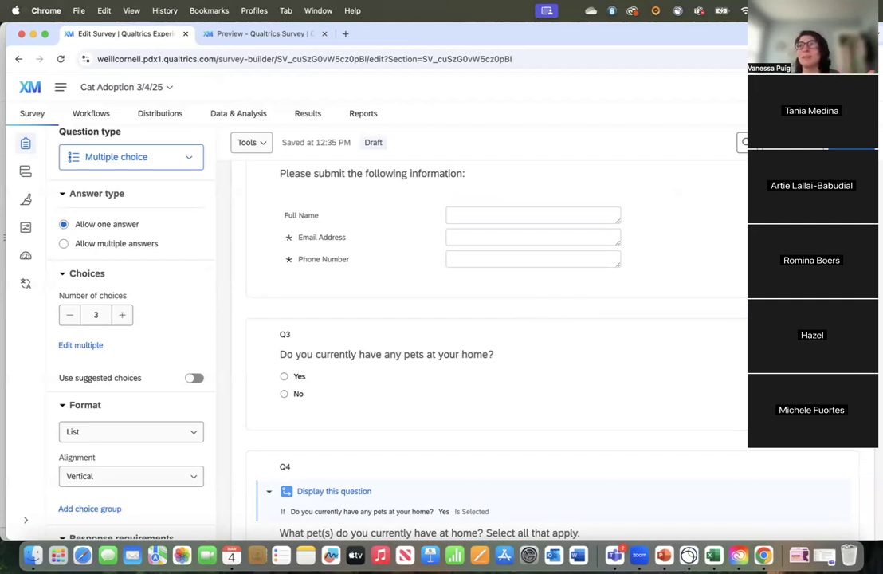
scroll(167, 287, "up", 2)
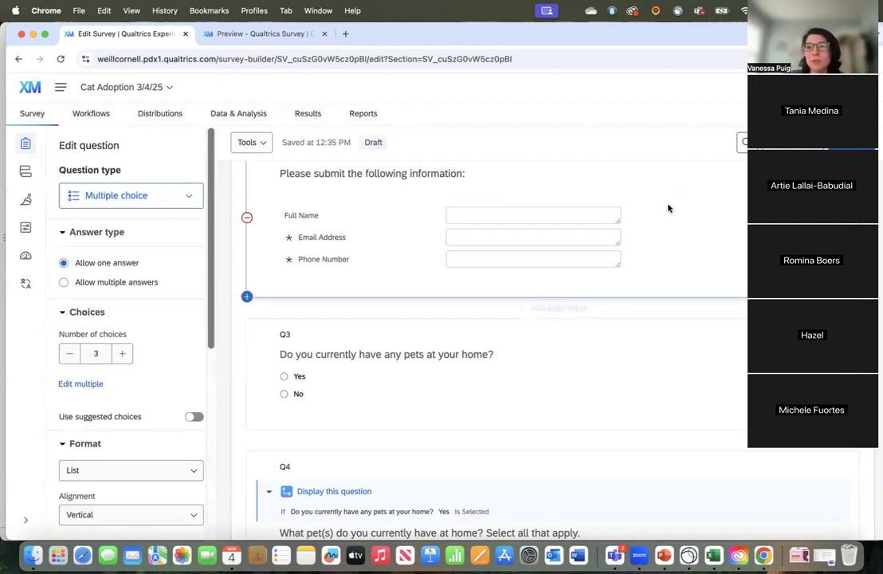
scroll(502, 279, "up", 3)
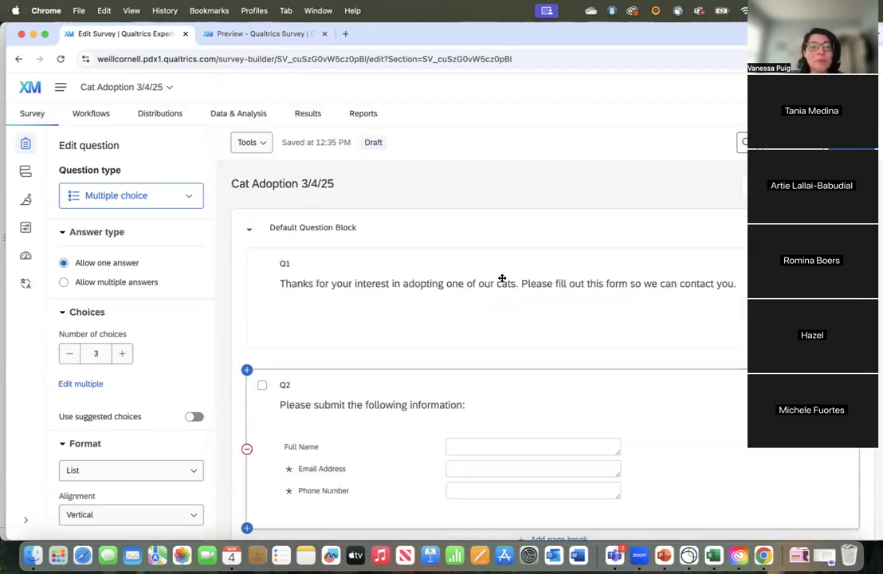
Step: Publish and activate the survey with the "User-published version" description, select its anonymous link, and dismiss the confirmation
left_click(834, 142)
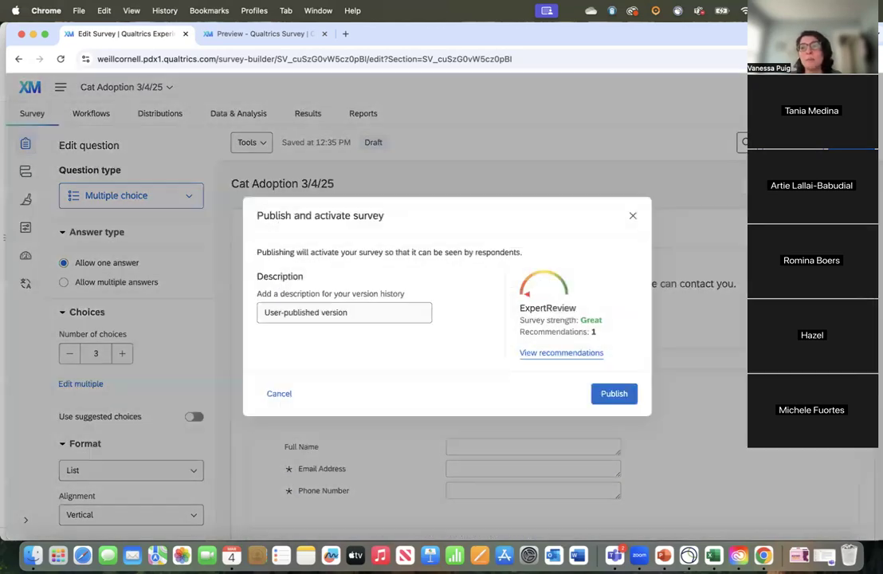
left_click(630, 391)
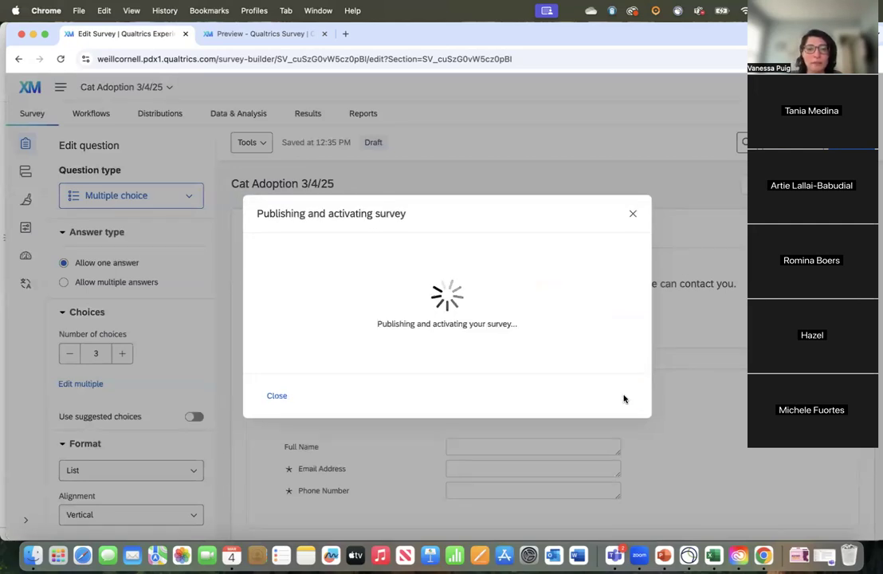
triple_click(341, 305)
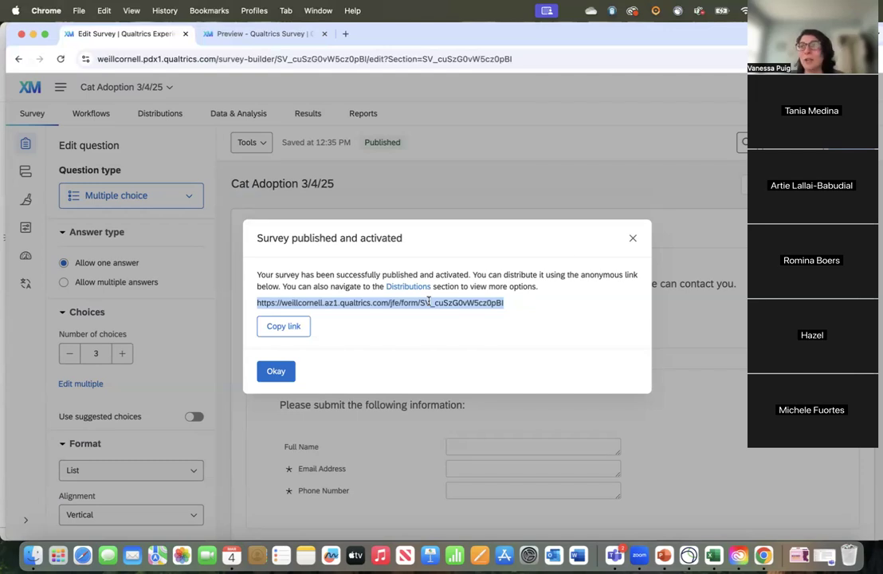
left_click(632, 238)
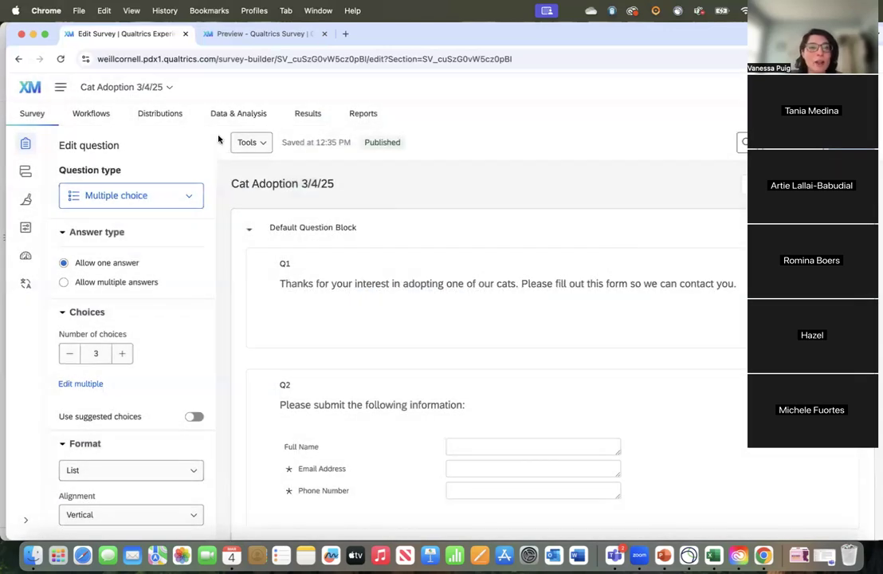
Step: Look over the survey's distribution options, viewing the anonymous survey link and the QR code
left_click(155, 118)
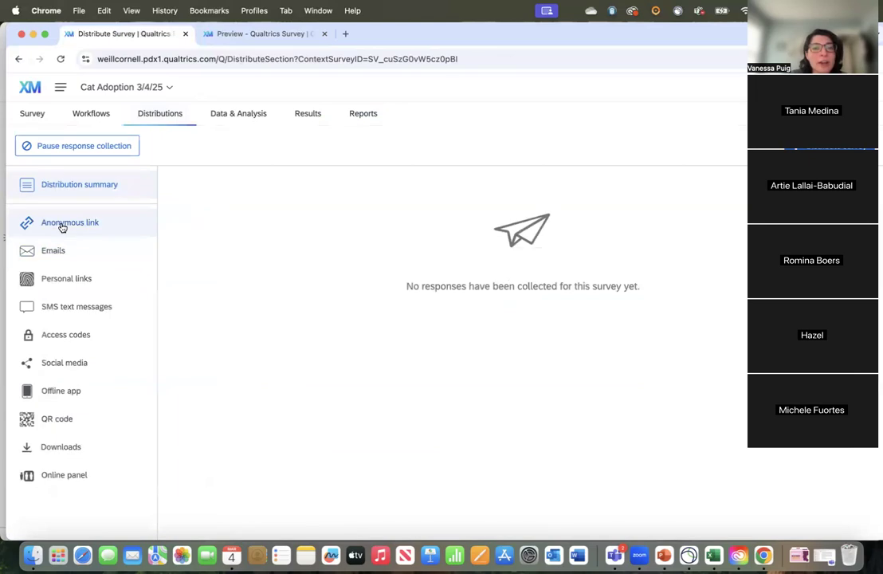
left_click(62, 225)
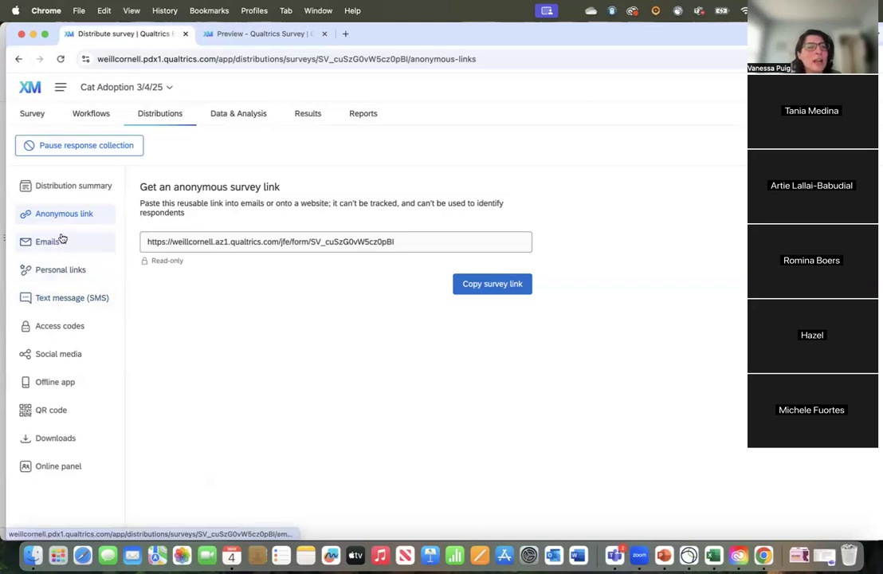
left_click(60, 413)
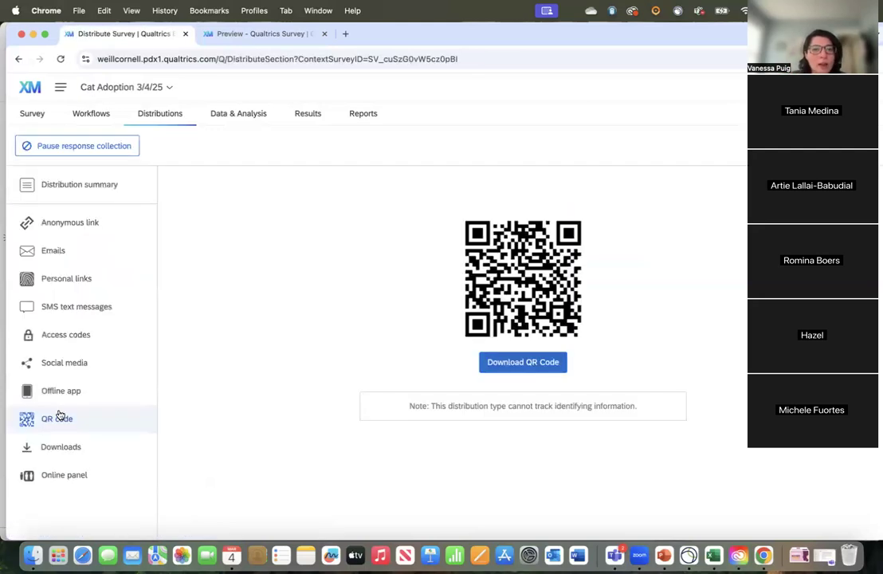
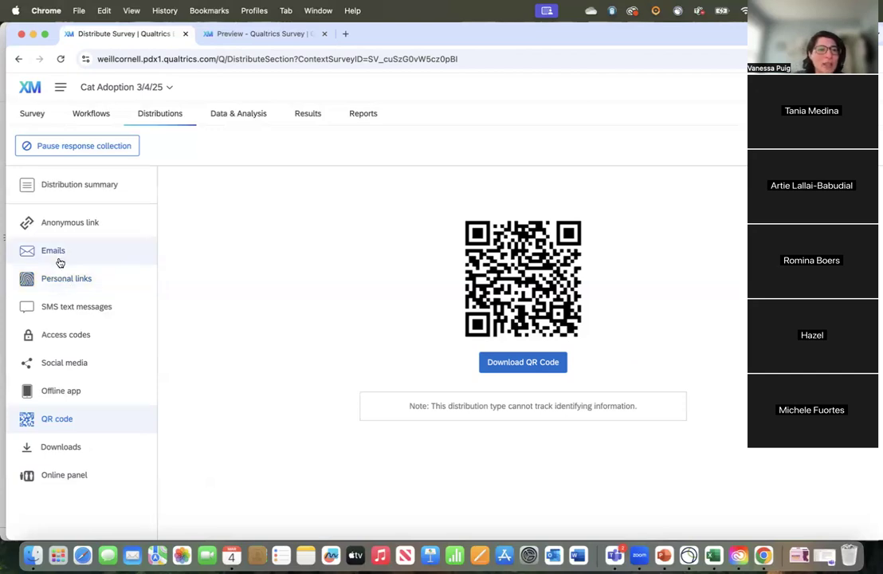
Step: View the survey's email distribution page and its social media sharing options
left_click(58, 254)
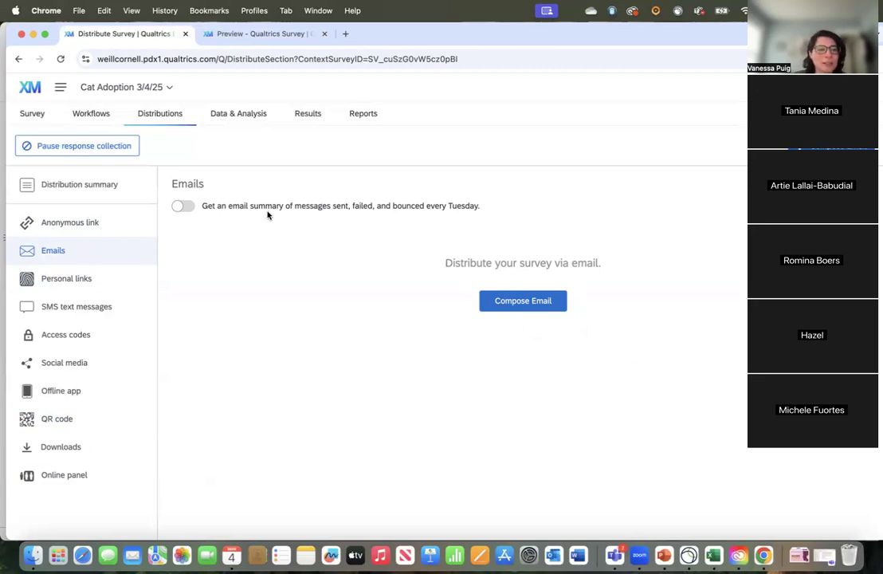
left_click(62, 364)
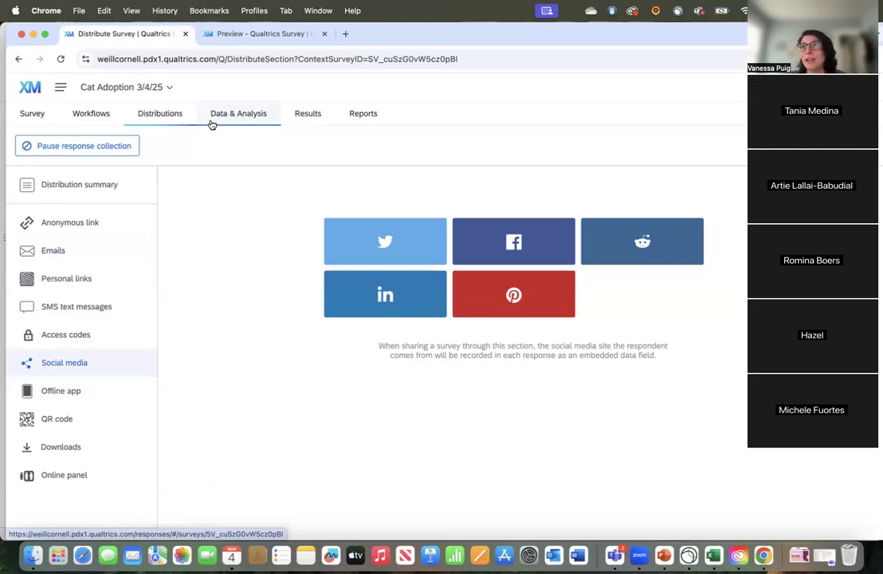
Step: Search the survey projects for "general" and open the General Knowledge Quiz 2023 survey
left_click(118, 91)
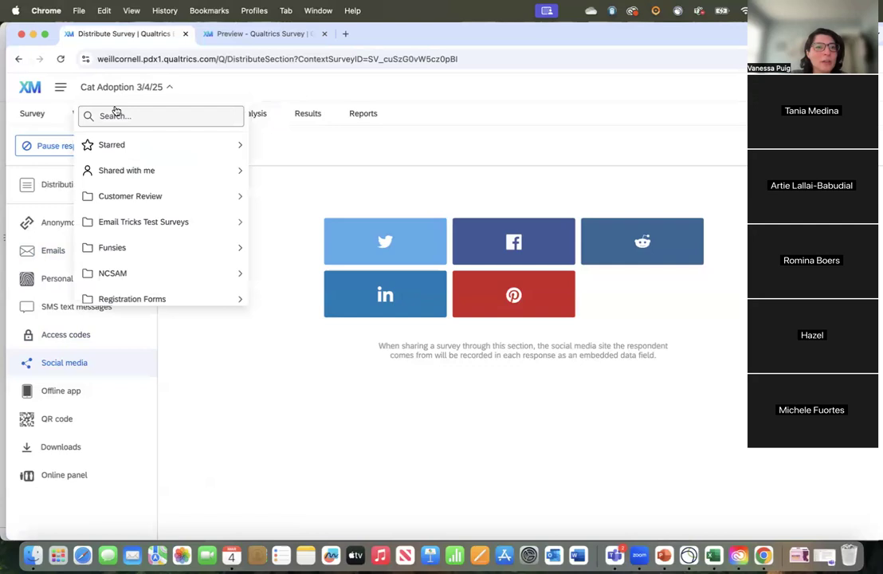
left_click(109, 115)
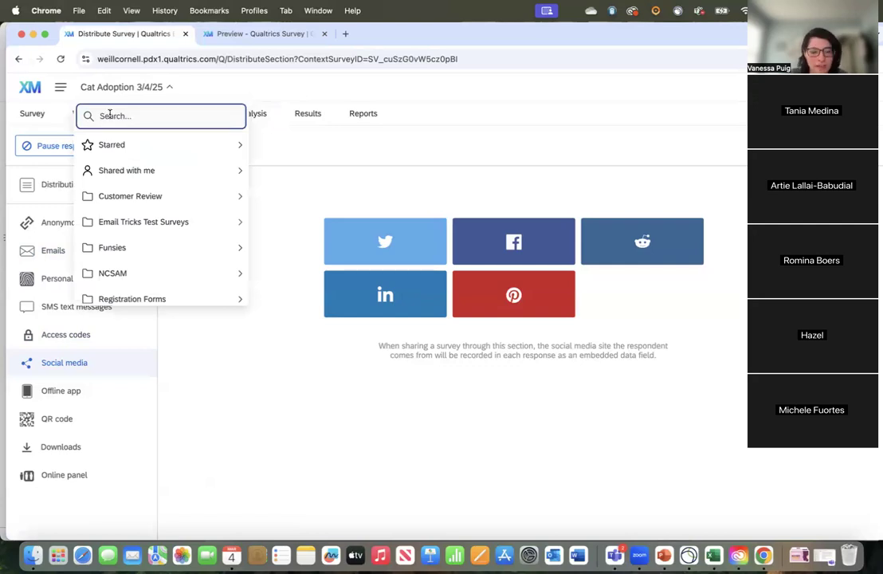
type("general")
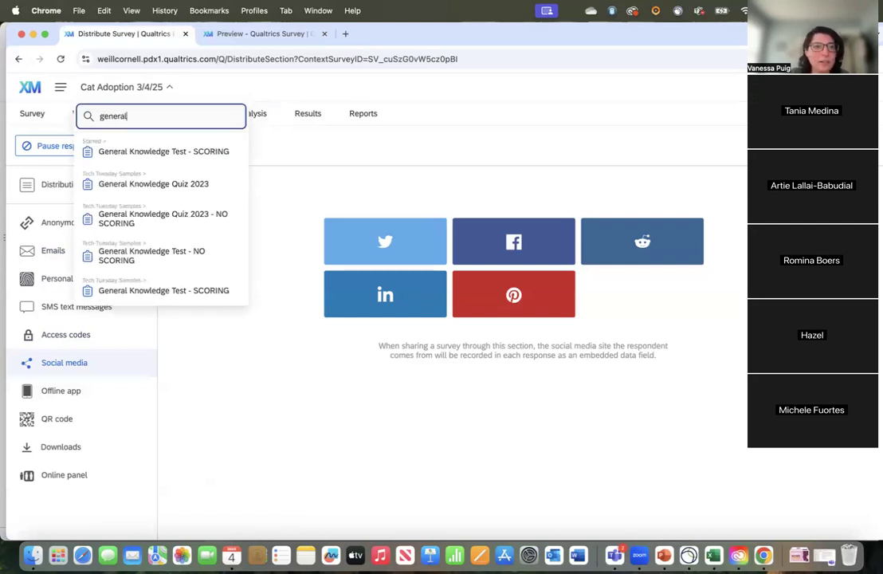
left_click(159, 189)
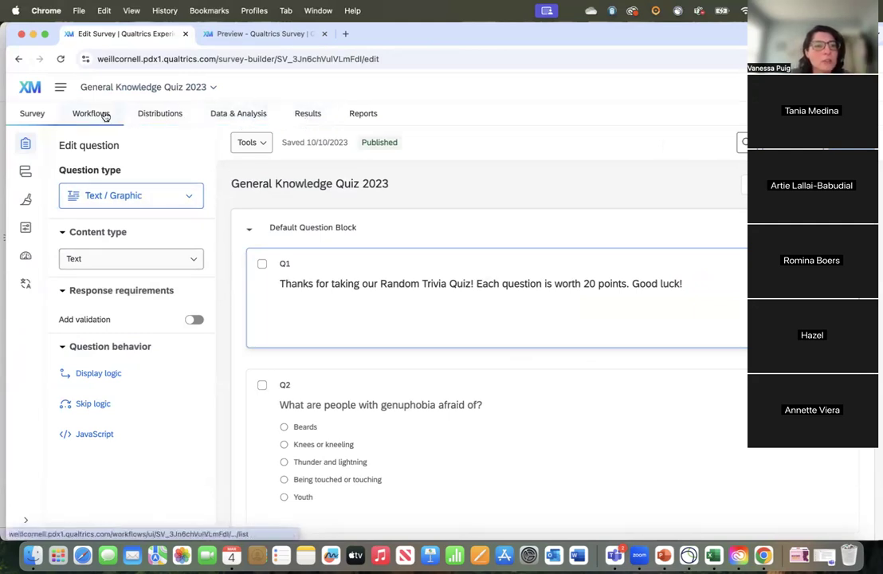
Step: Examine the quiz's recorded responses in the data table, looking through the submission dates and answers
left_click(238, 123)
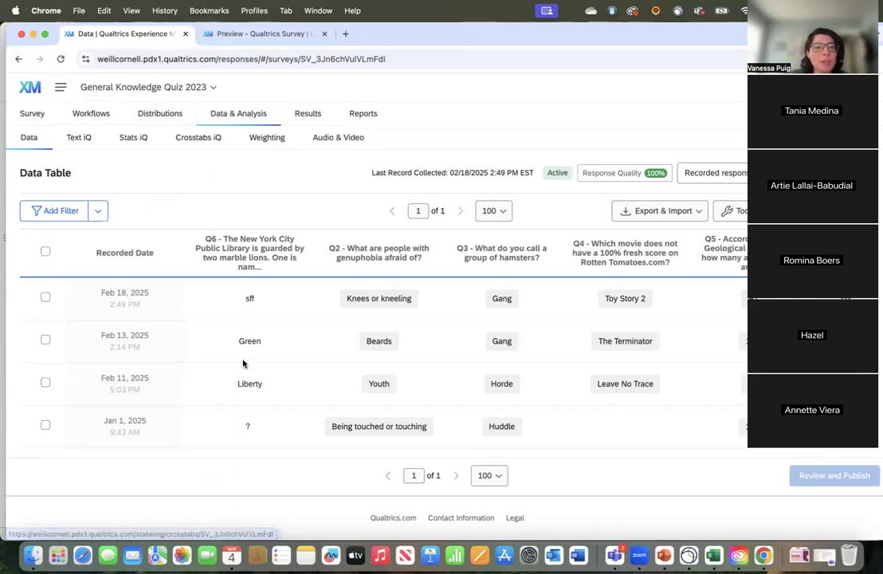
scroll(689, 389, "down", 3)
scroll(689, 389, "down", 5)
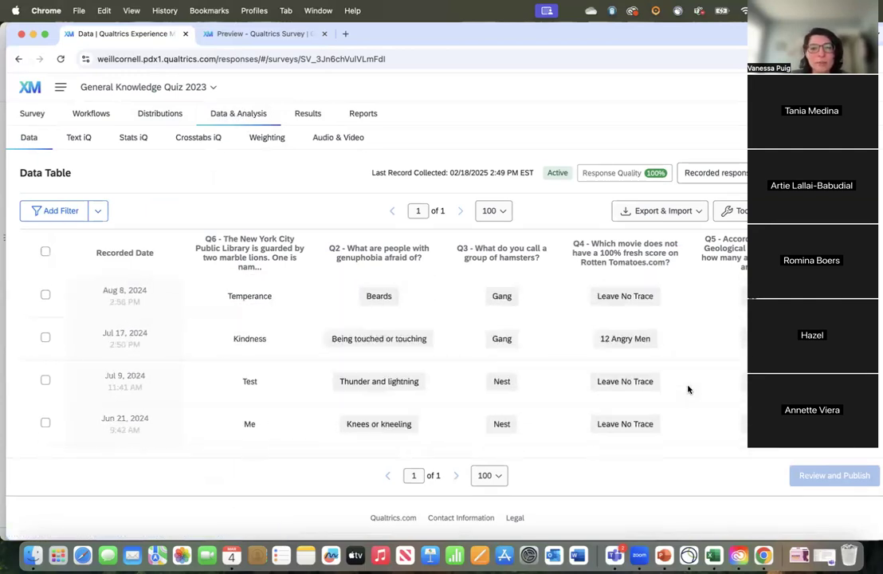
scroll(688, 389, "up", 10)
scroll(688, 389, "down", 1)
scroll(688, 389, "down", 5)
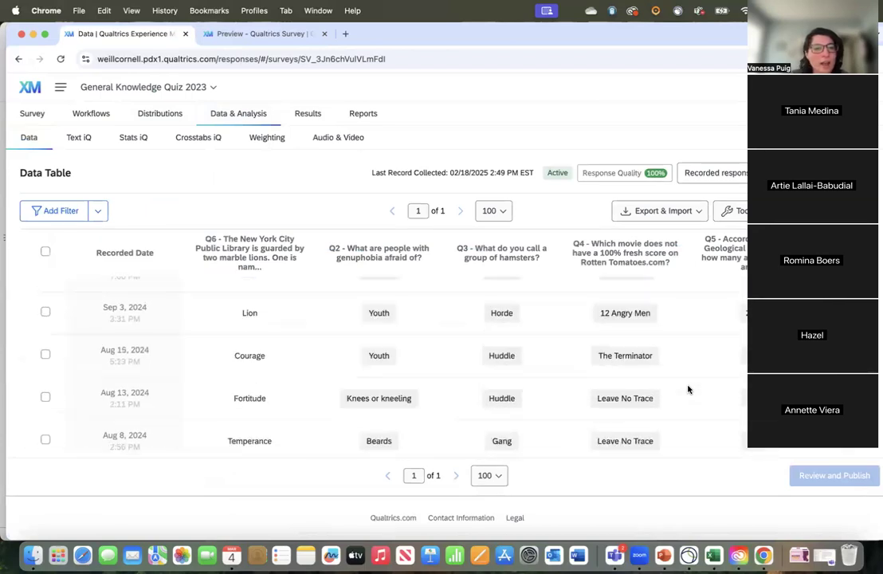
scroll(688, 389, "up", 10)
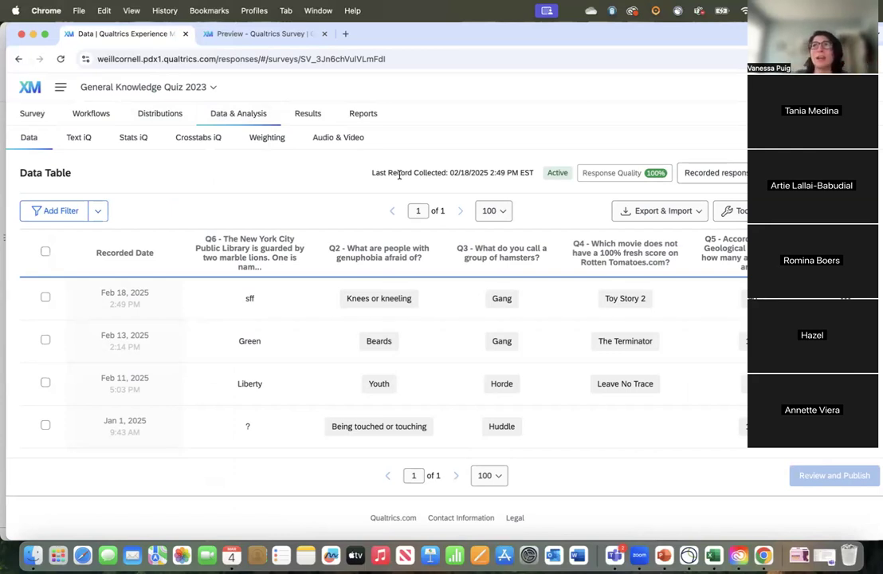
Step: Export the quiz responses as a CSV file with all fields and labels, and open the downloaded file in Excel
left_click(680, 216)
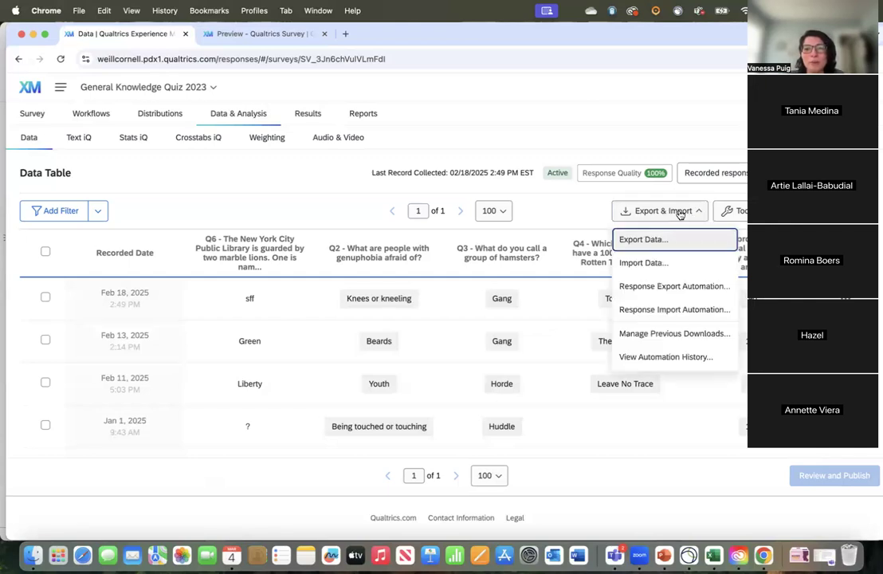
left_click(644, 241)
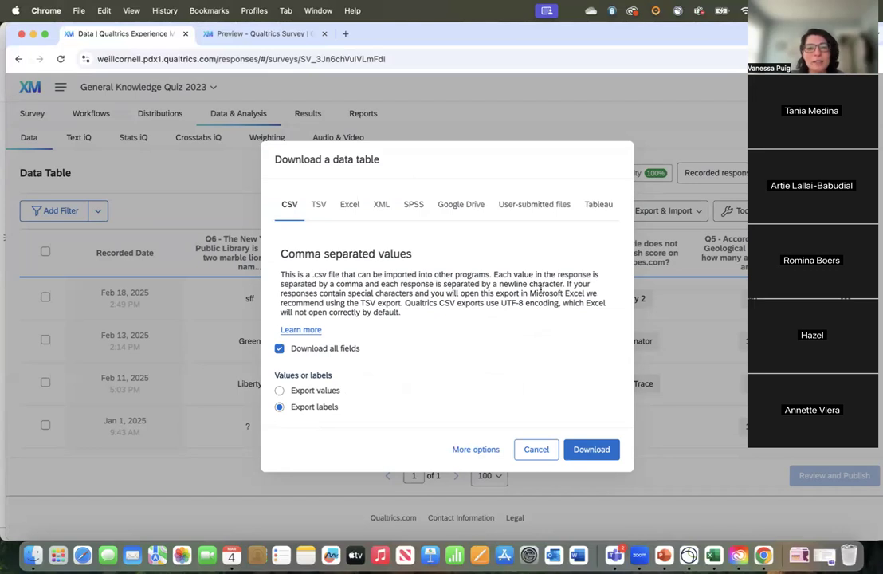
left_click(588, 450)
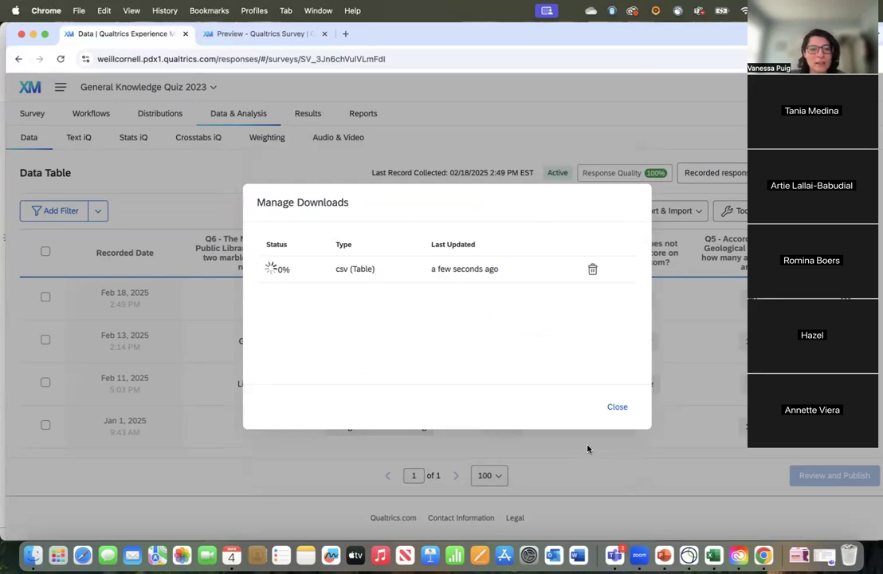
left_click(719, 90)
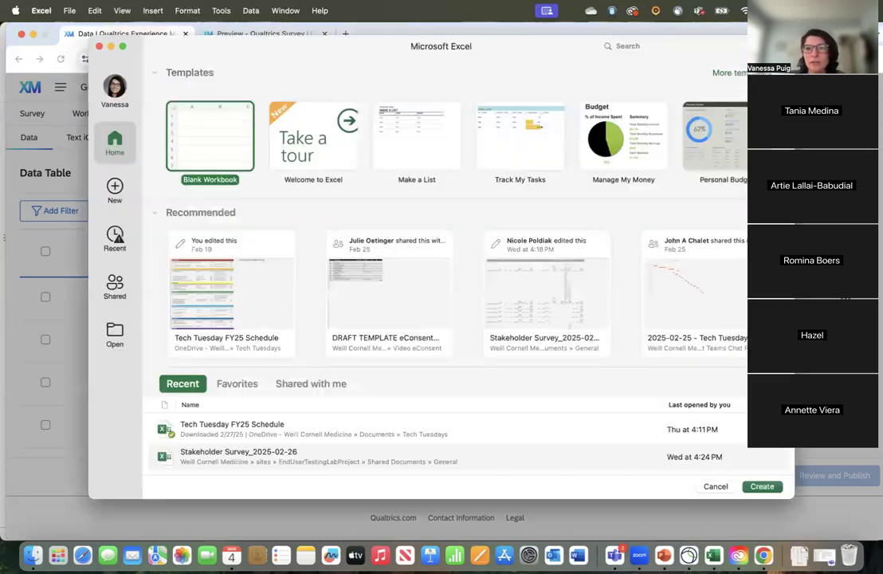
Step: Look through the exported spreadsheet's columns, from StartDate across to the question answers and the score
scroll(252, 321, "down", 1)
scroll(252, 320, "up", 2)
scroll(252, 320, "down", 1)
scroll(252, 320, "right", 5)
scroll(252, 320, "right", 8)
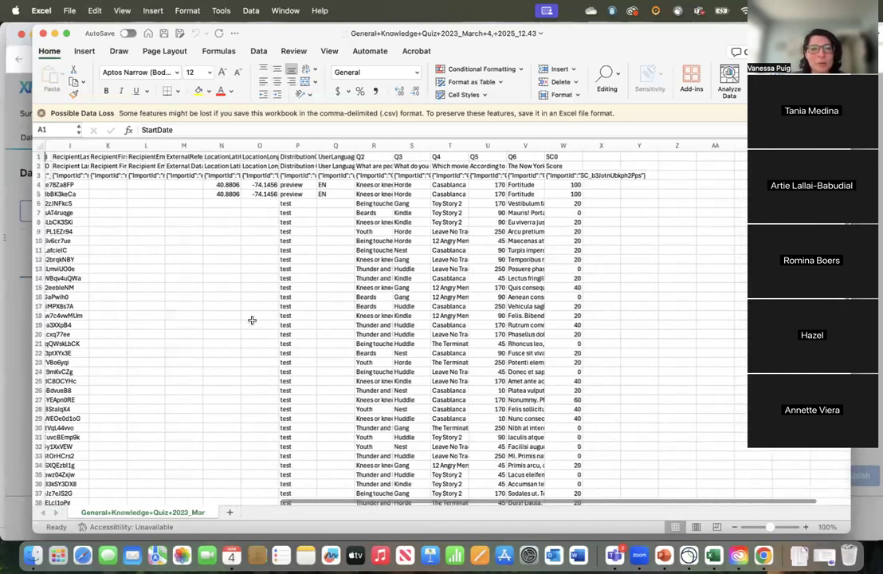
scroll(252, 321, "left", 12)
scroll(252, 320, "right", 1)
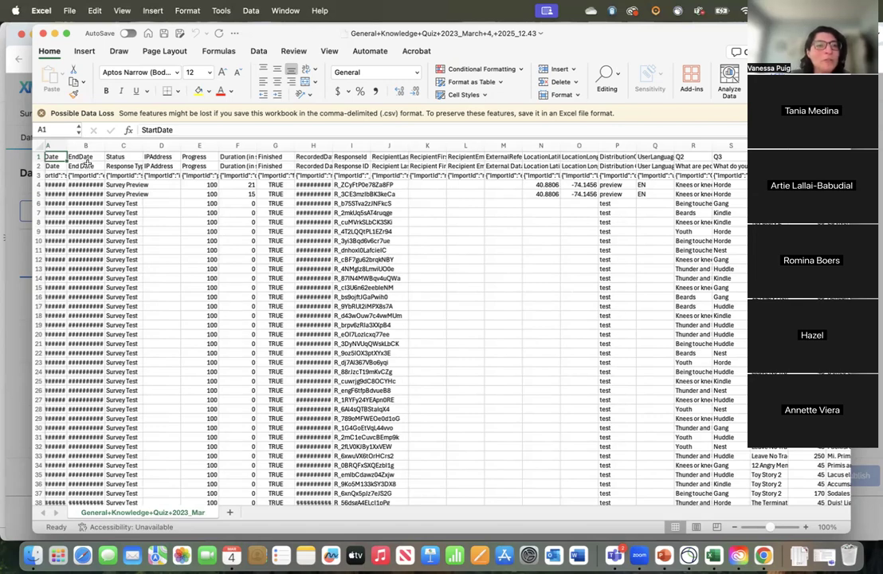
scroll(86, 164, "left", 1)
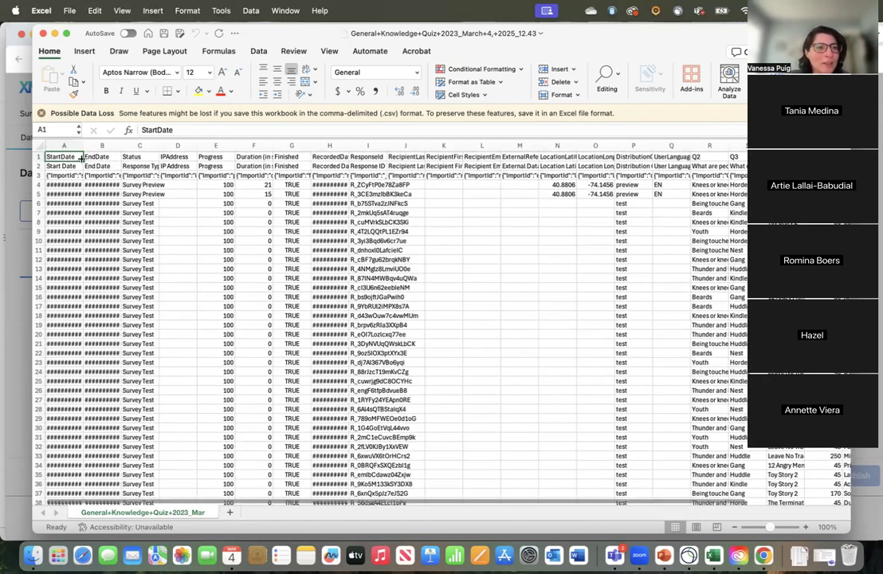
Step: Widen the StartDate, EndDate and Status columns, and select the first Status entries to compare preview and test responses
left_click_drag(83, 145, 438, 145)
left_click_drag(403, 184, 408, 222)
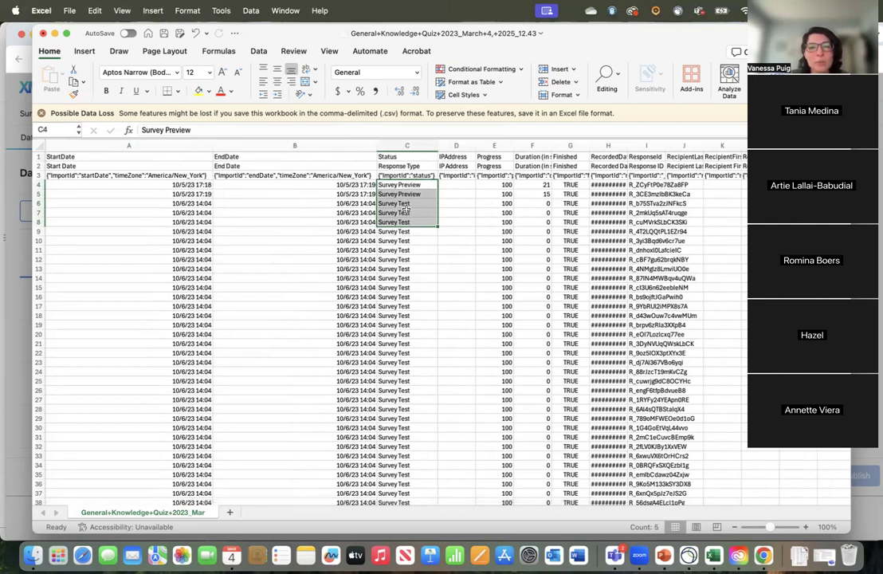
left_click(407, 204)
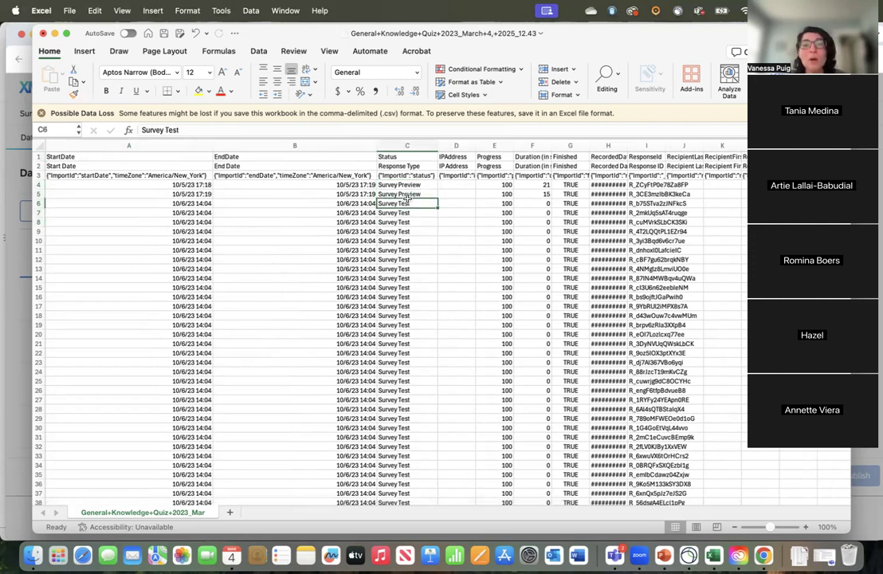
Step: Examine the exported quiz results by selecting the Q2 to SC0 headers and runs of answers under Q2 and Q3
scroll(455, 193, "right", 5)
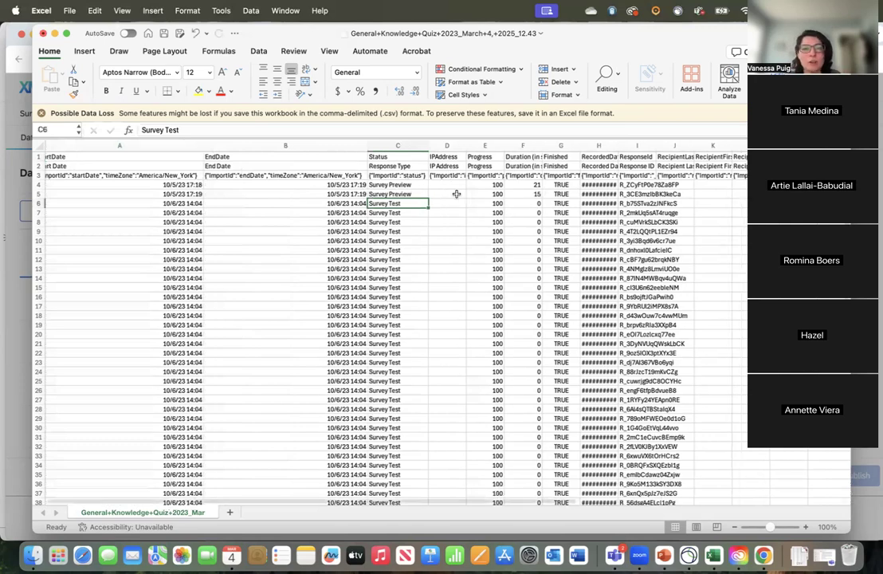
scroll(455, 194, "right", 5)
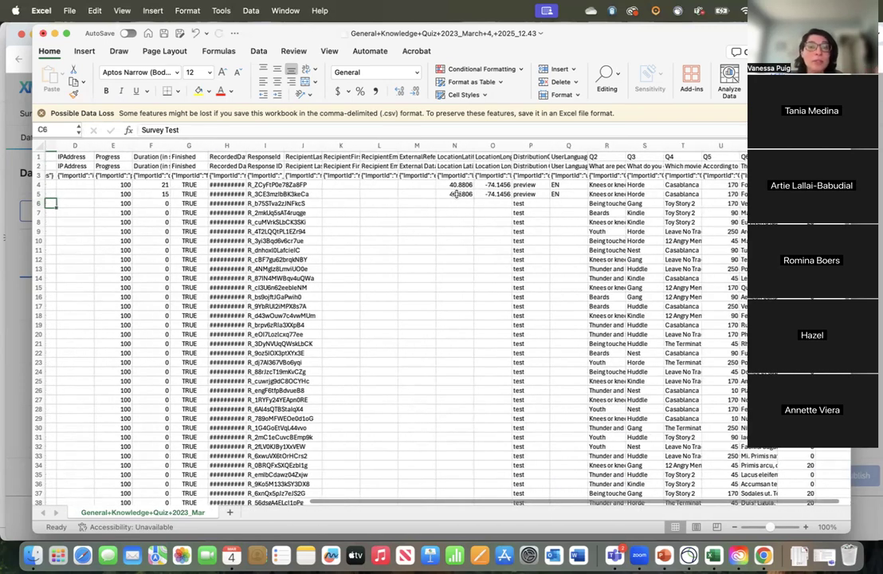
scroll(455, 194, "right", 6)
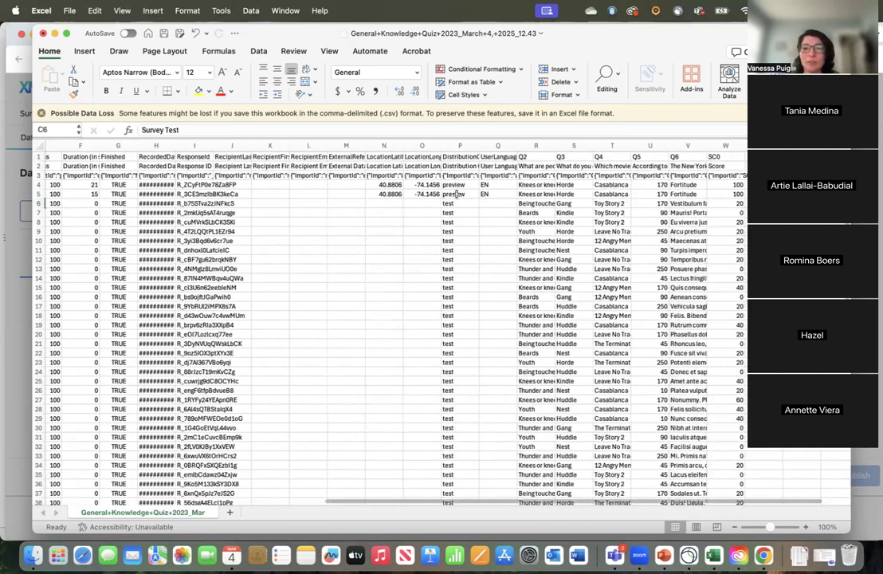
scroll(395, 199, "right", 5)
left_click_drag(159, 156, 351, 157)
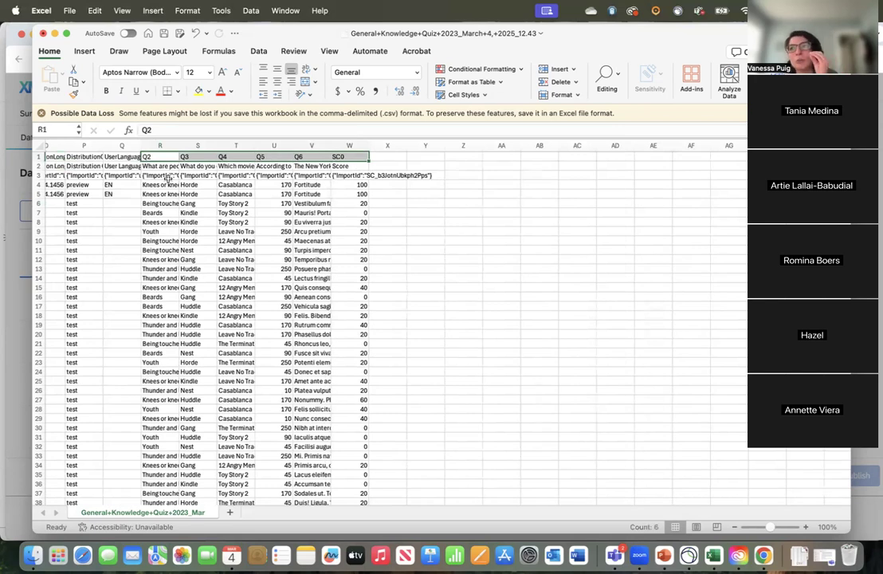
left_click_drag(163, 176, 161, 380)
left_click_drag(207, 287, 209, 427)
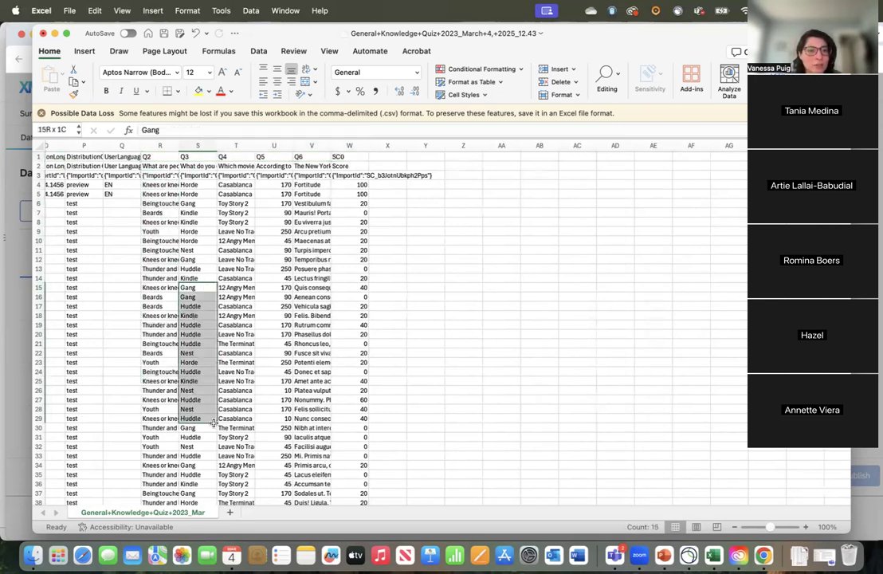
Step: Close the exported CSV workbook and dismiss the Manage Downloads dialog in Qualtrics
left_click(43, 33)
left_click(426, 332)
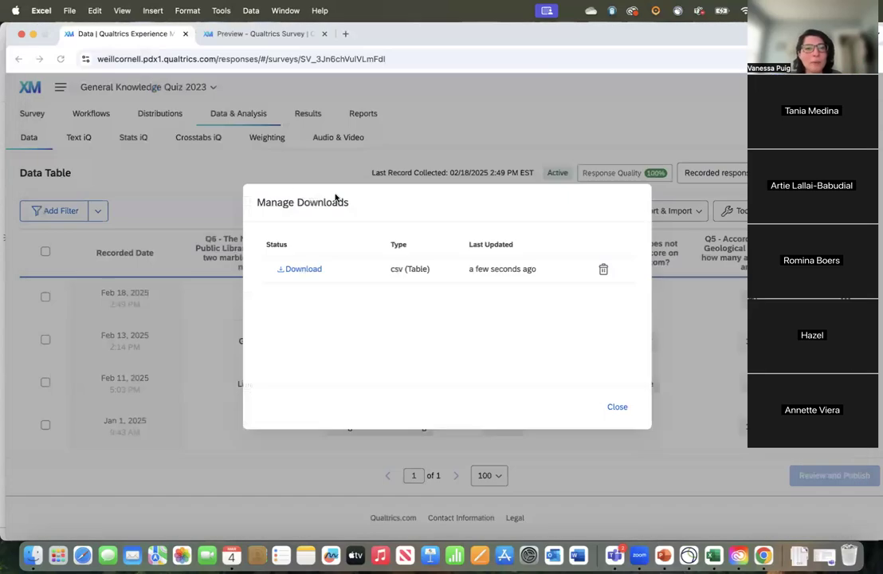
left_click(613, 409)
Step: Examine the quiz's results page, viewing the charts for the genuphobia and hamster questions and the hamster percentage table
left_click(302, 115)
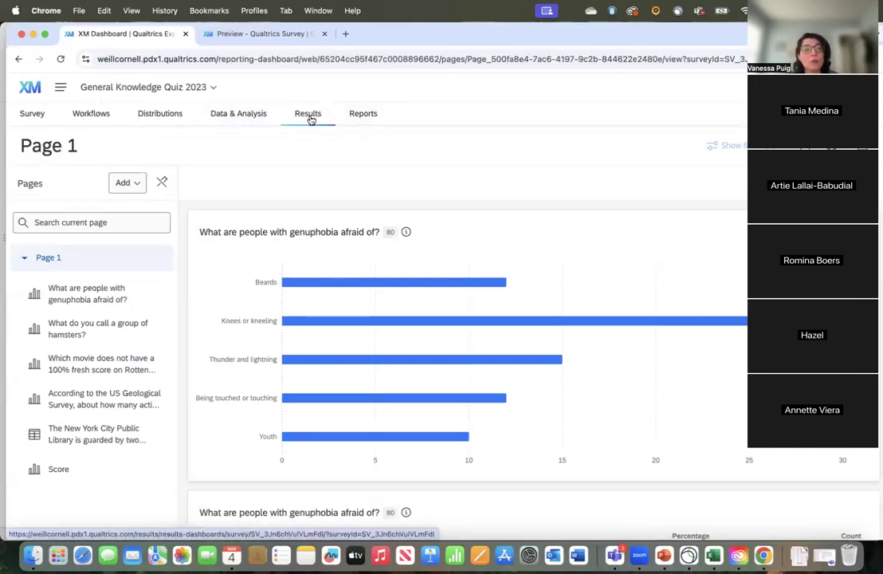
left_click(64, 401)
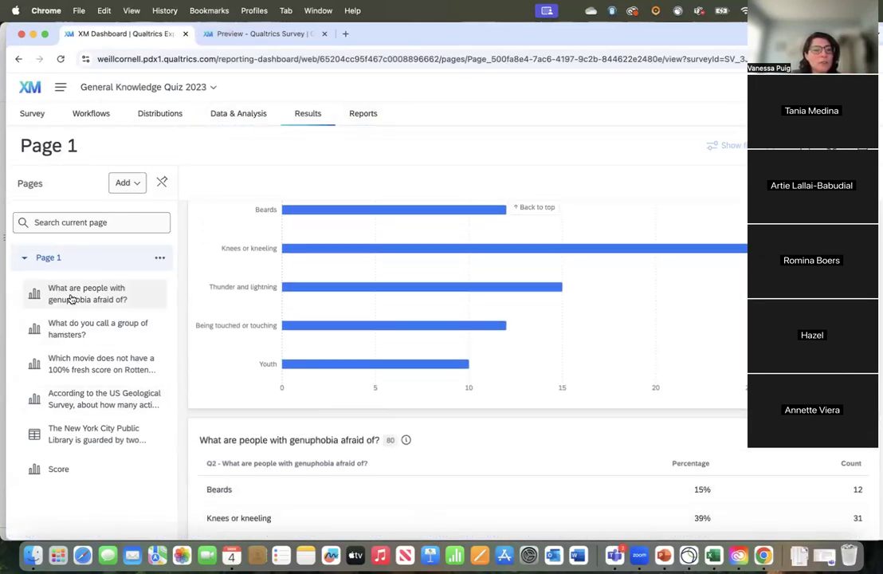
left_click(75, 334)
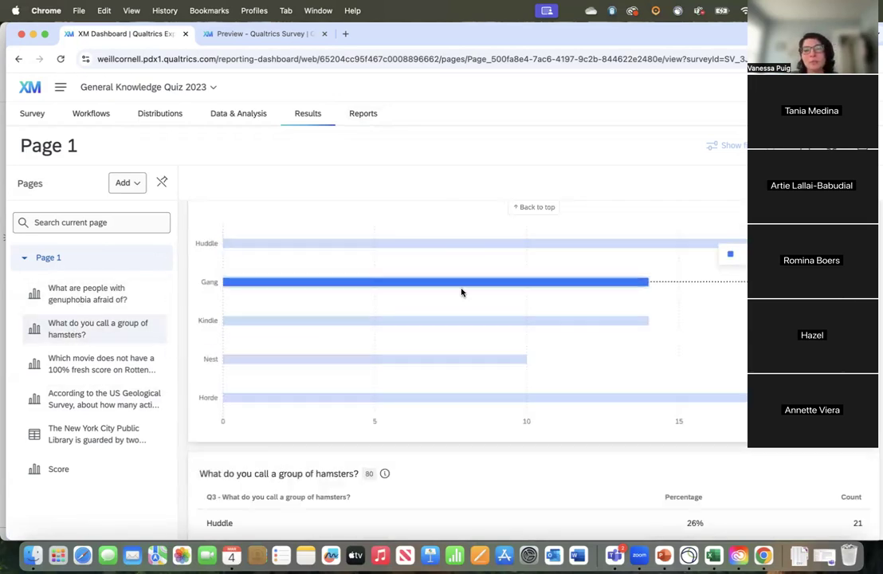
scroll(495, 423, "down", 1)
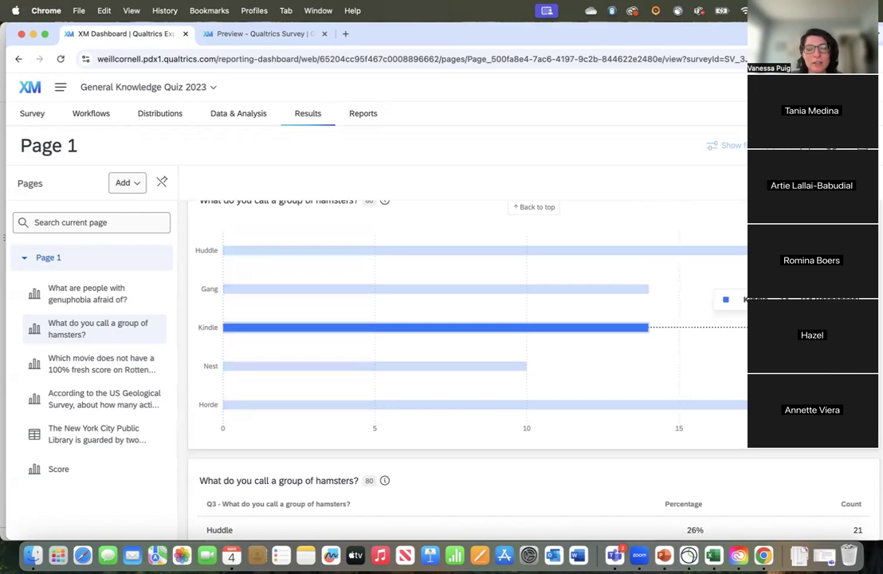
scroll(468, 327, "down", 1)
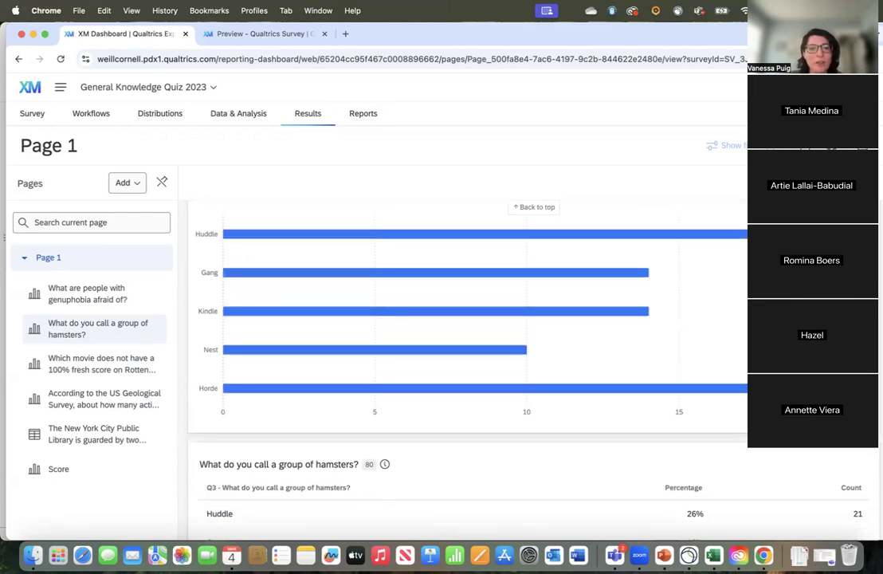
scroll(468, 327, "up", 1)
scroll(468, 326, "down", 5)
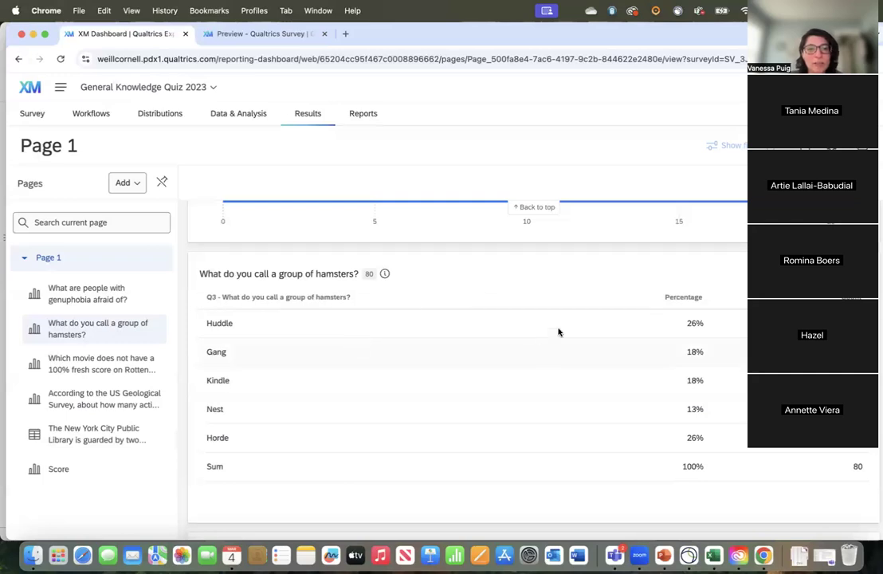
scroll(711, 494, "up", 6)
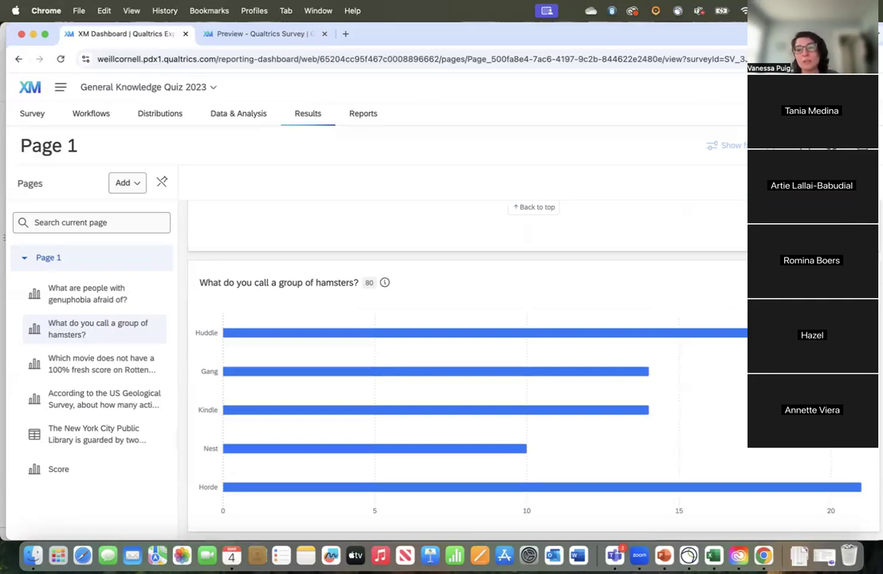
Step: Open the hamster question's bar chart for editing and look over its metrics, axis, filter and comparison settings
left_click(189, 356)
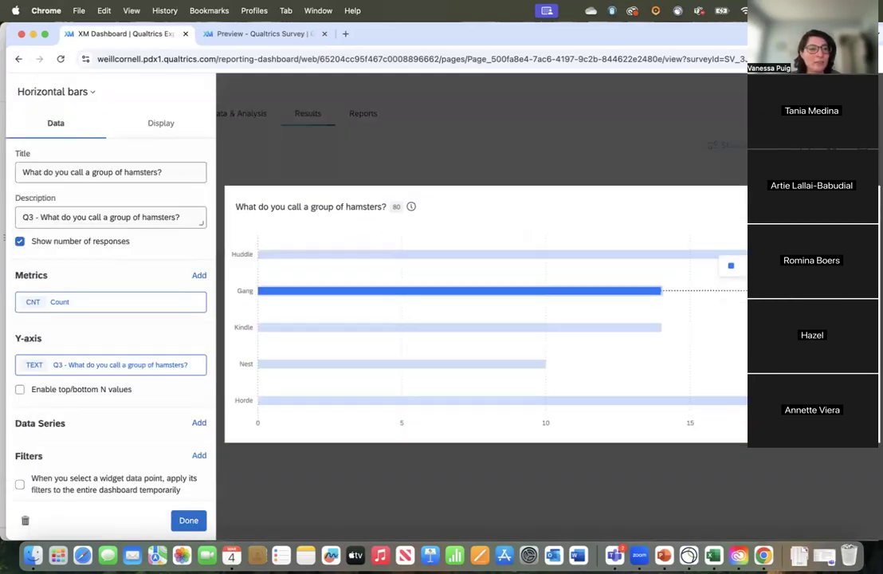
scroll(48, 355, "down", 2)
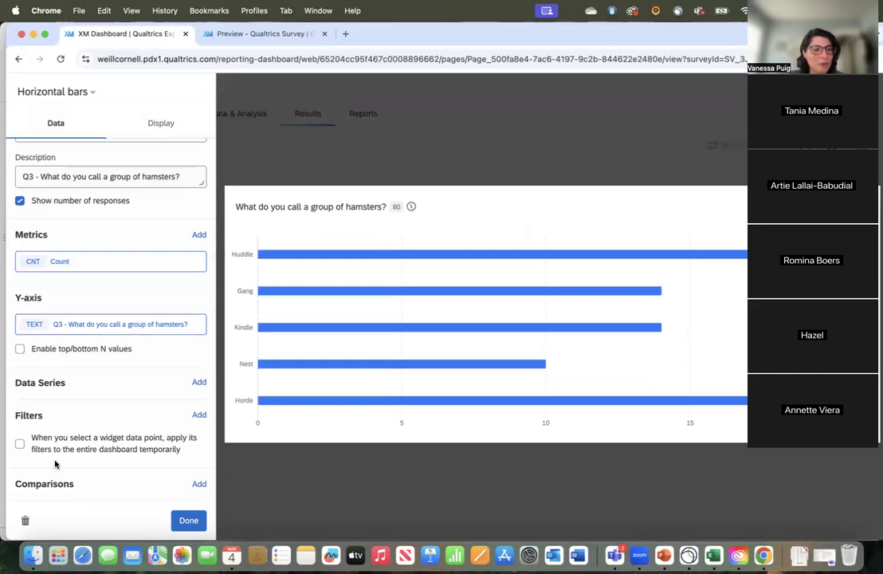
scroll(105, 348, "up", 2)
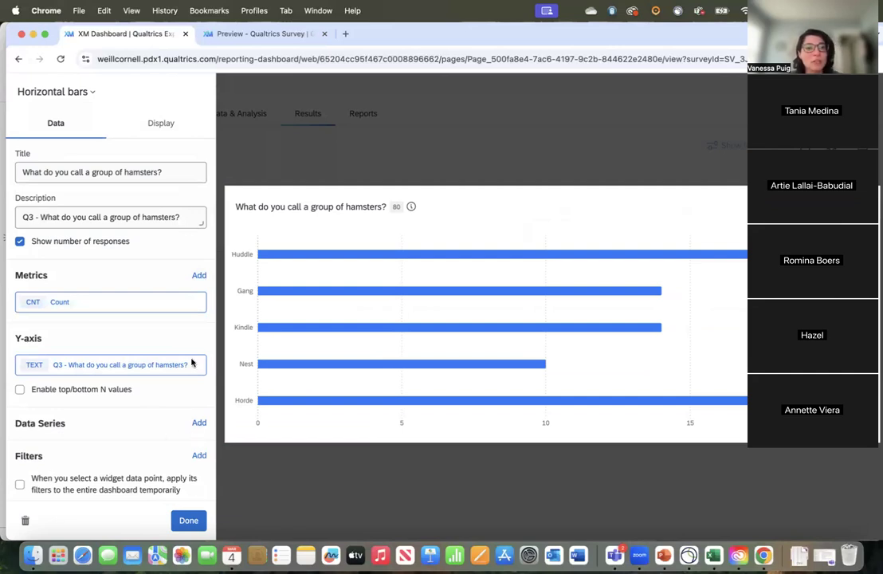
Step: Examine the hamster chart's display settings for axes, data values, grid lines, chart styles and widget styles
left_click(164, 125)
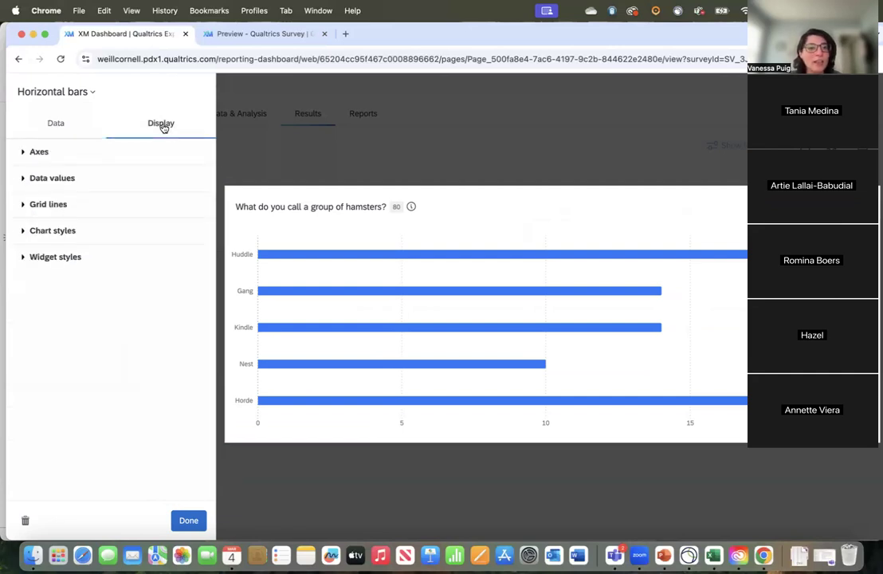
left_click(24, 153)
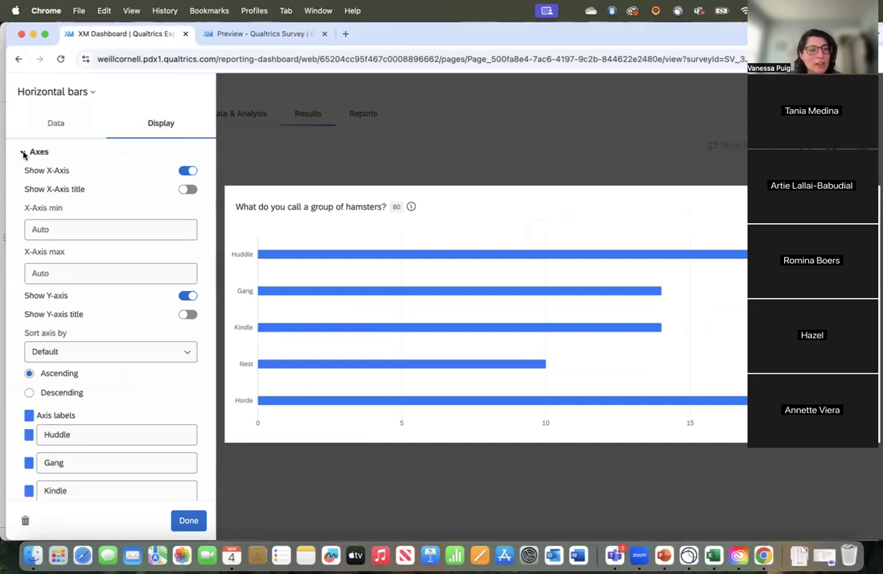
left_click(24, 153)
left_click(18, 179)
left_click(18, 179)
left_click(21, 202)
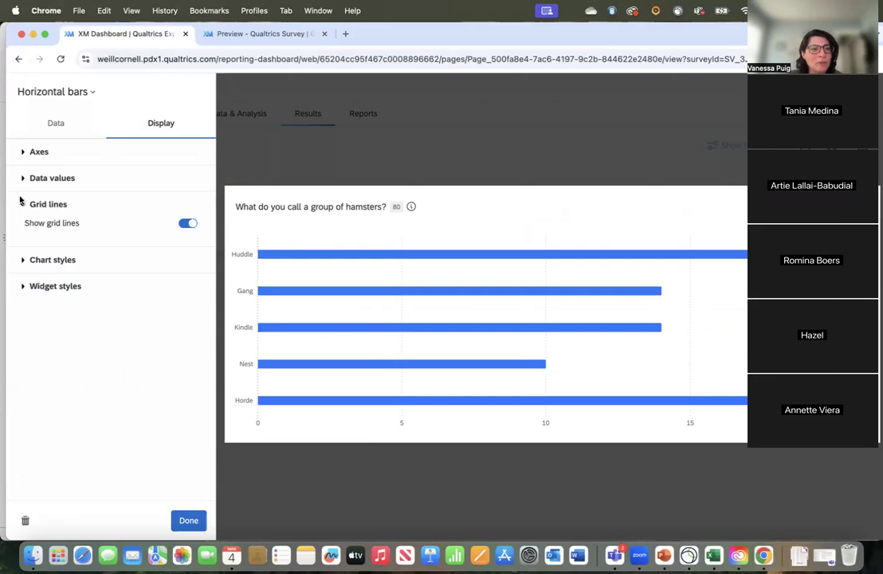
left_click(21, 204)
left_click(21, 230)
left_click(20, 230)
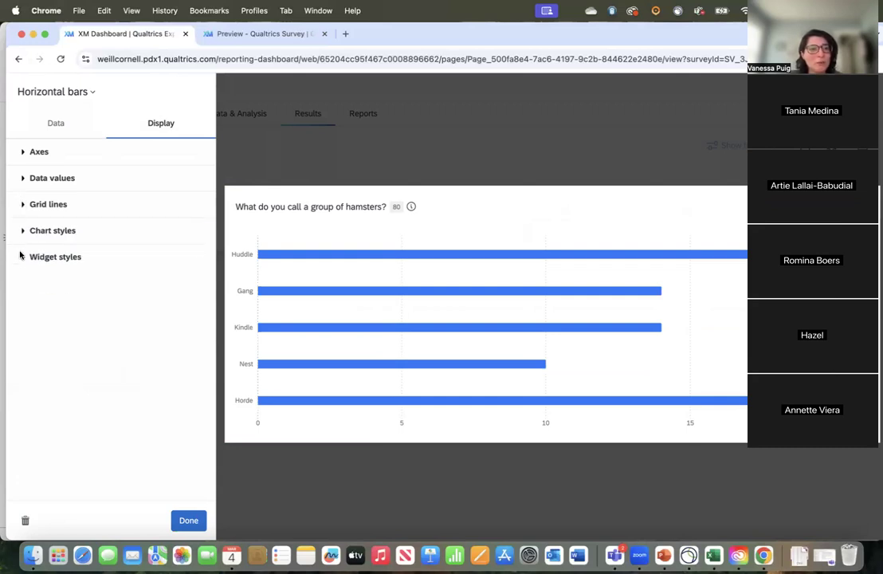
left_click(22, 258)
left_click(20, 258)
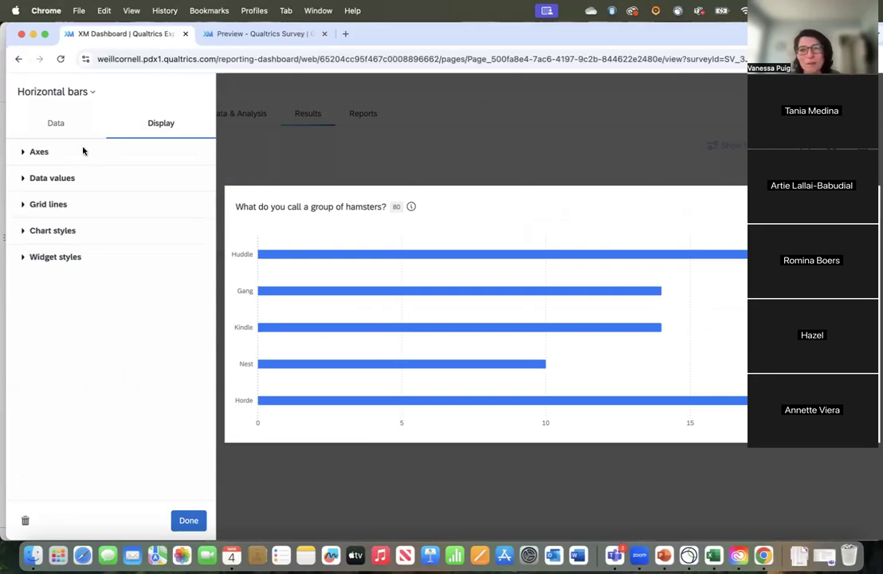
Step: Recheck the hamster chart's data settings, close its editor and look over the charts on the results page
left_click(58, 132)
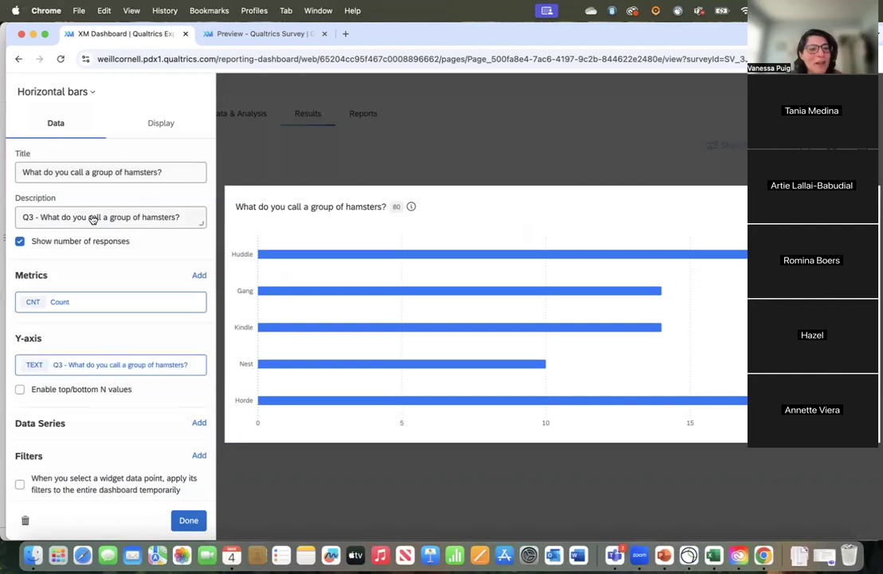
scroll(82, 191, "down", 1)
left_click(319, 152)
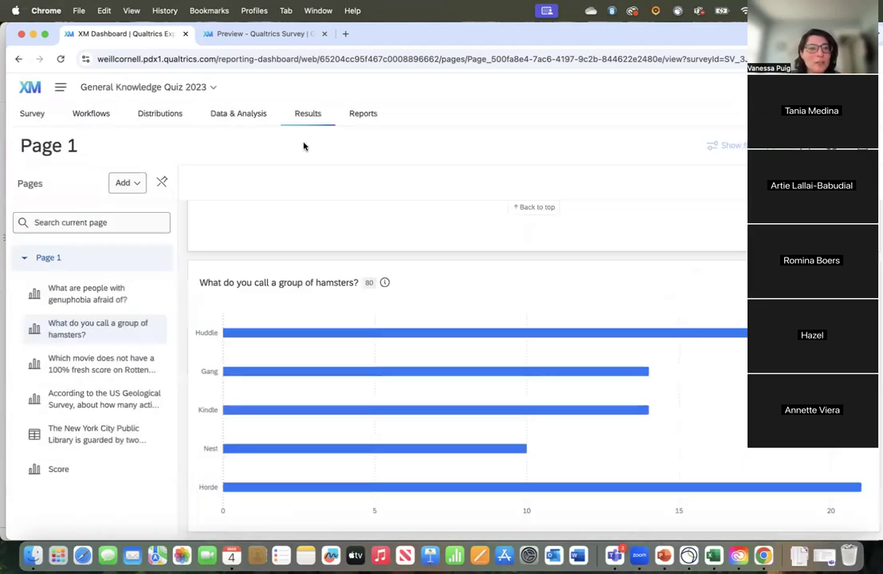
scroll(347, 384, "down", 10)
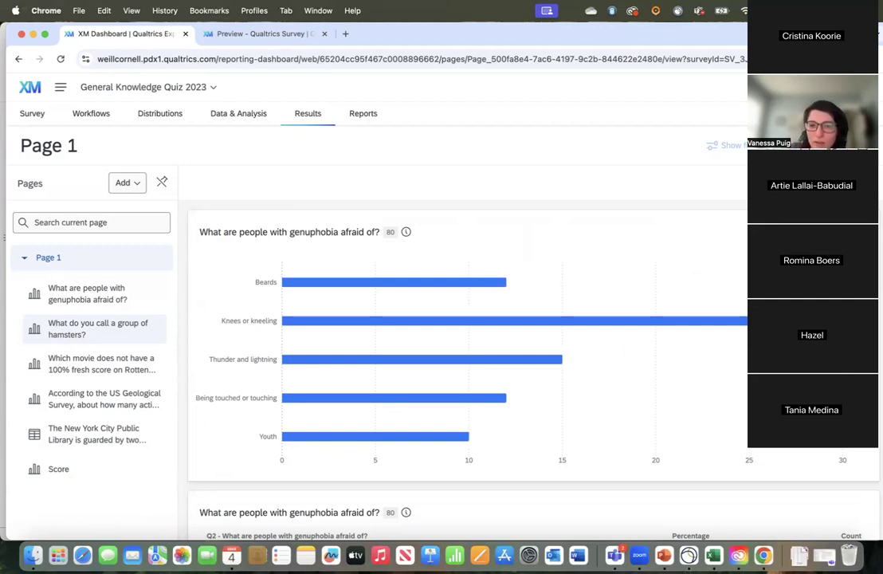
key("XF86AudioRaiseVolume")
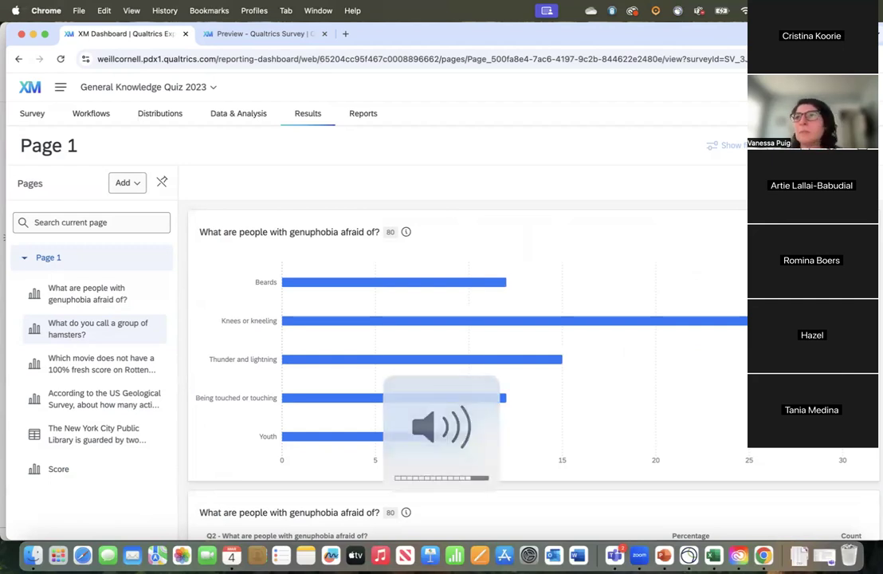
mouse_move(841, 503)
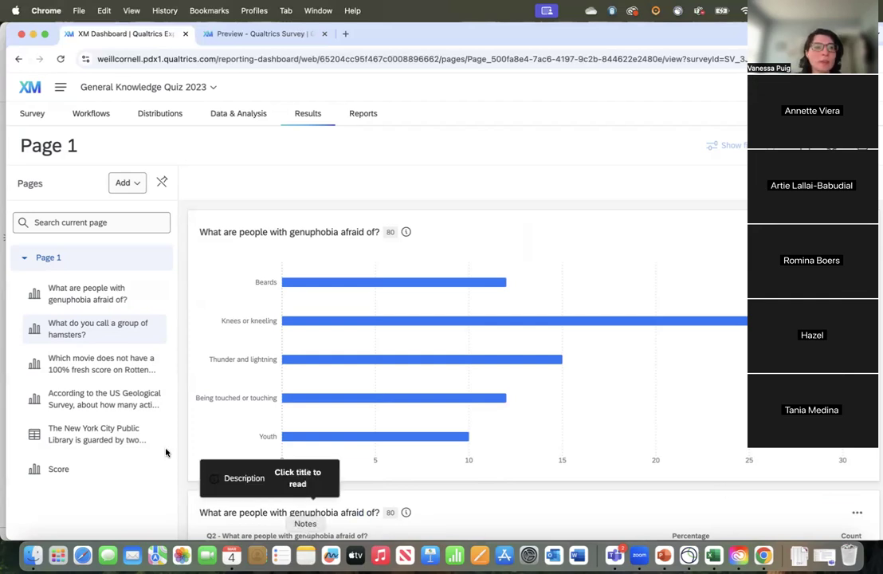
Step: Open the quiz's survey flow and add an Authenticator element below the Default Question Block
left_click(24, 114)
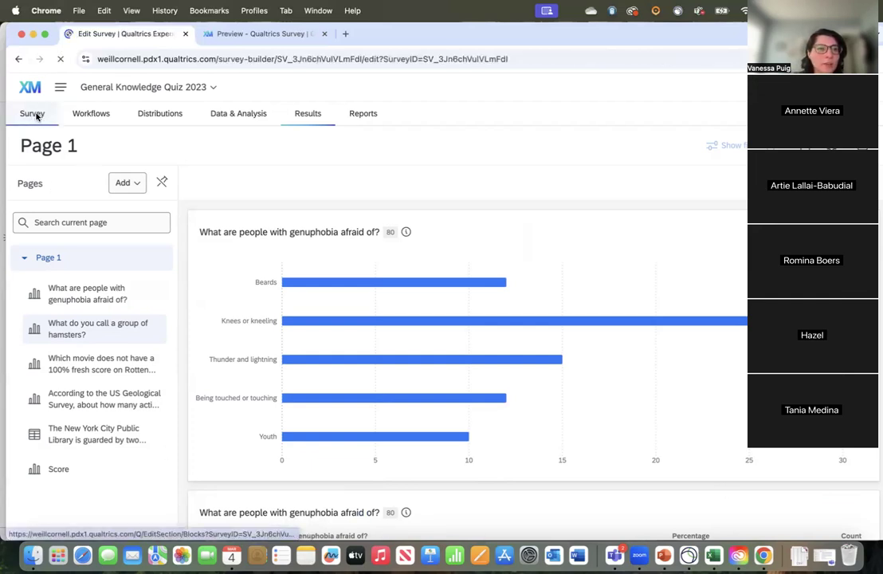
left_click(26, 174)
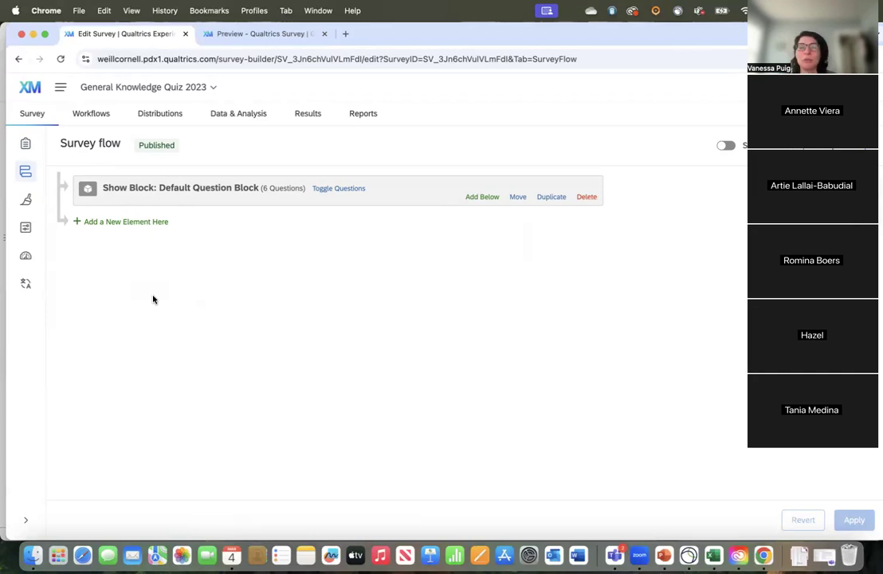
left_click(484, 197)
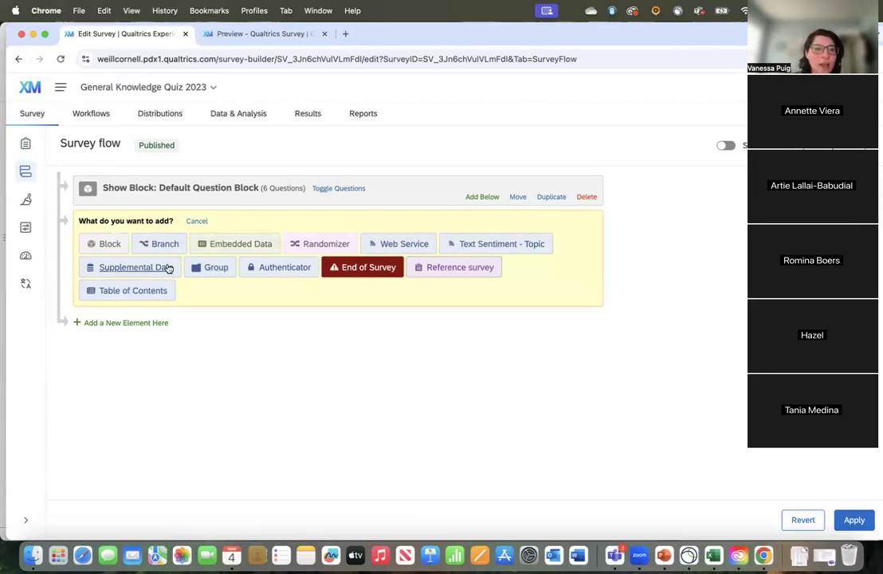
left_click(284, 269)
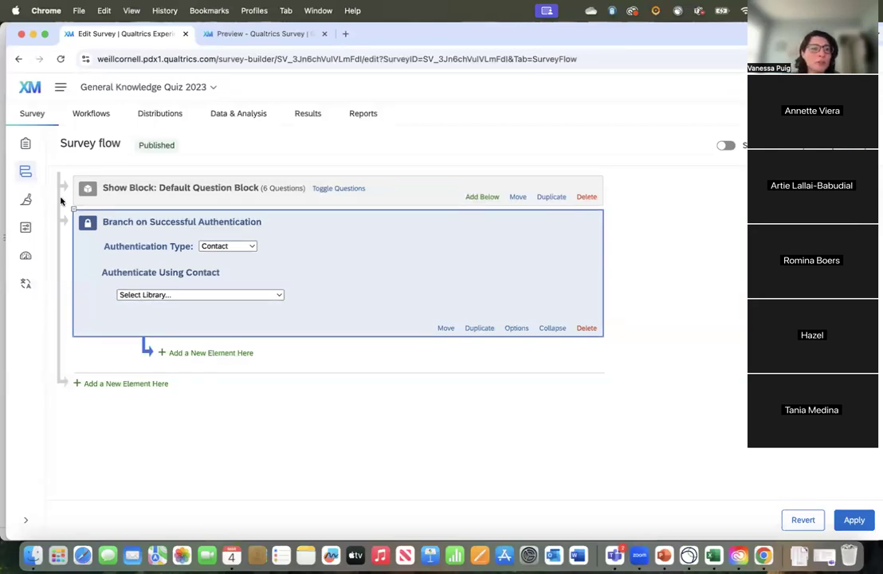
left_click(25, 144)
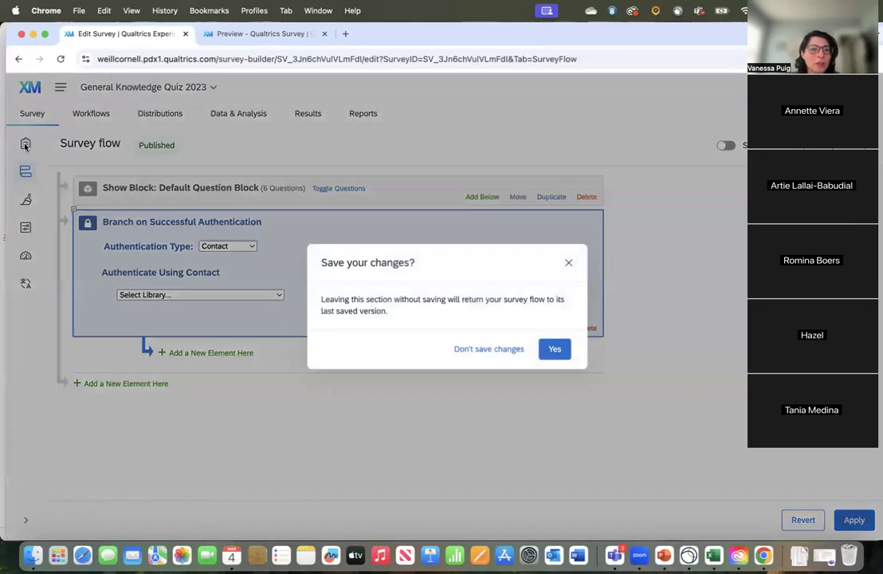
left_click(569, 262)
Step: Find the "Cat Adoption 3/4/25" project by searching for "cat" and switch to it, discarding the unsaved survey flow changes
left_click(99, 89)
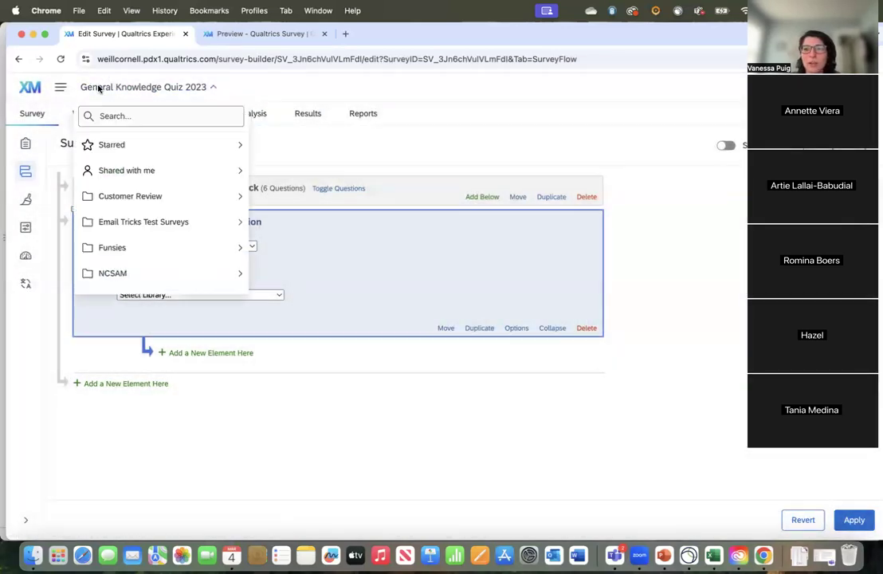
left_click(89, 87)
left_click(88, 87)
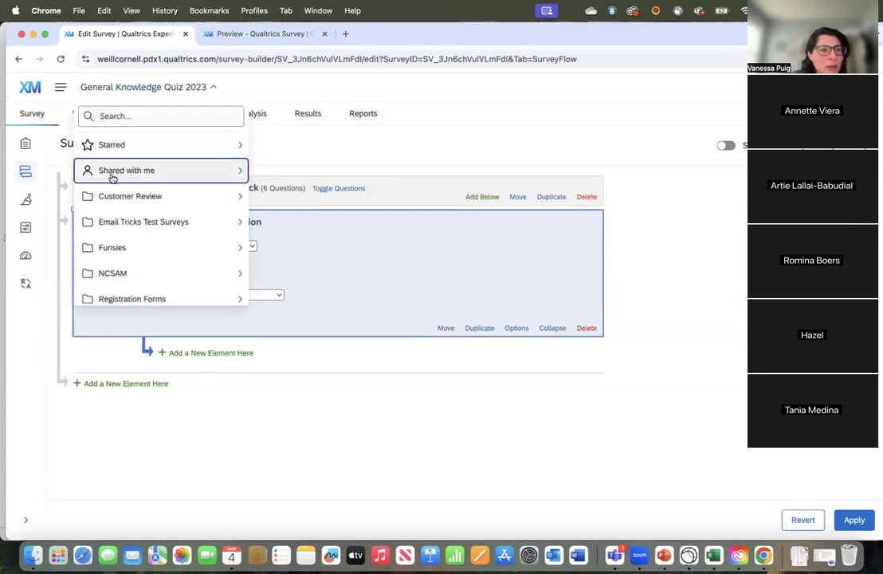
left_click(95, 88)
left_click(88, 87)
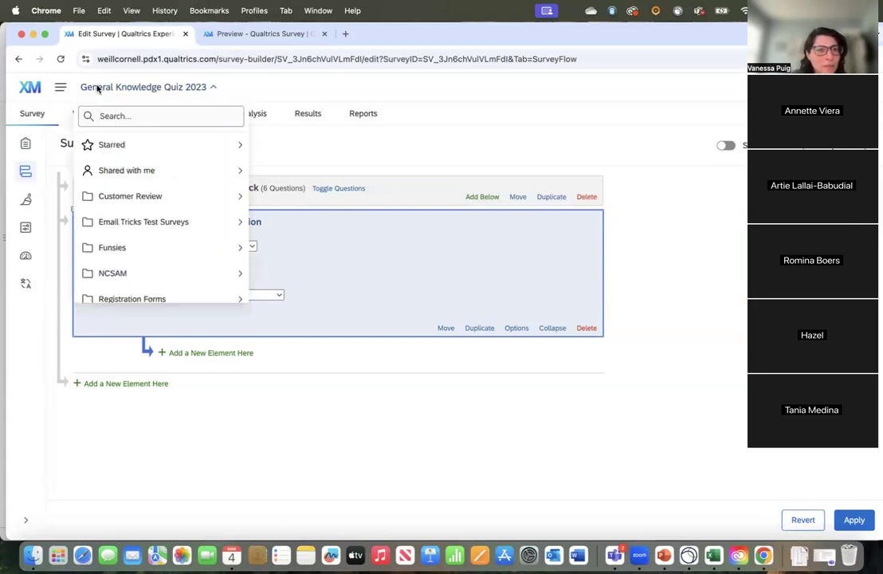
left_click(99, 112)
type("cat")
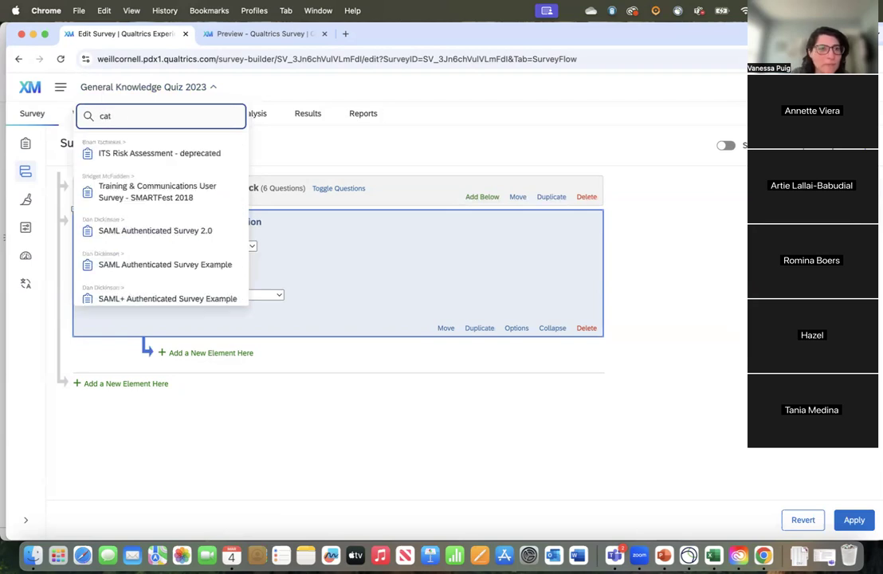
scroll(141, 227, "down", 3)
left_click(143, 196)
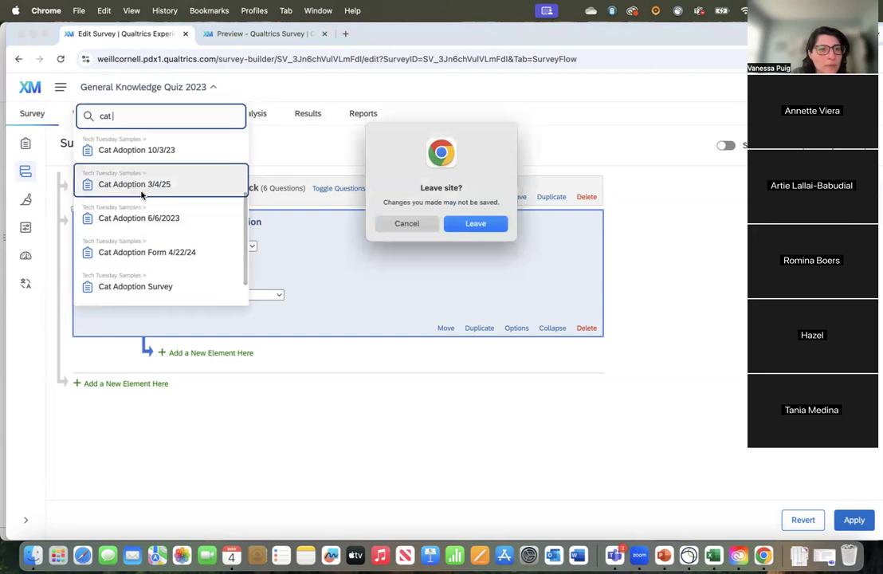
left_click(470, 226)
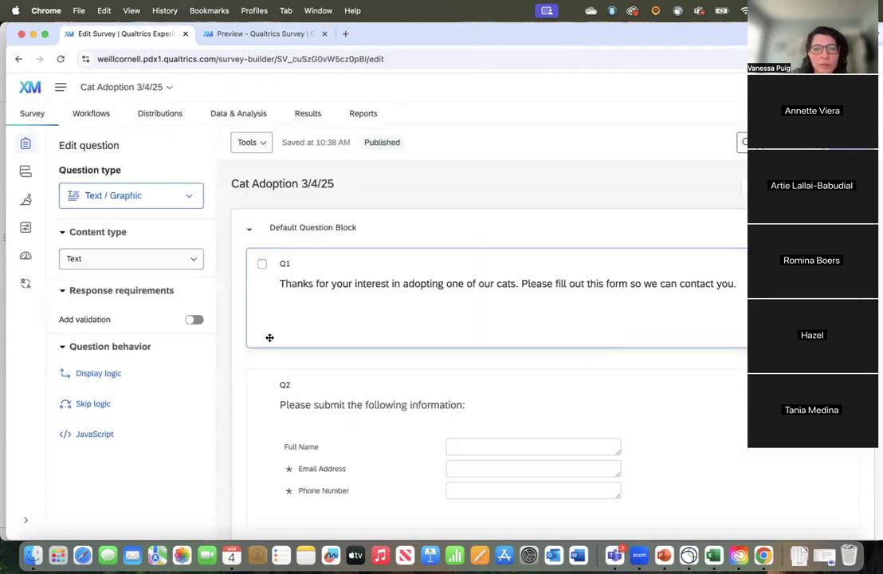
Step: Examine the field settings of form question Q2, including the text field size options for Full Name
scroll(474, 422, "down", 3)
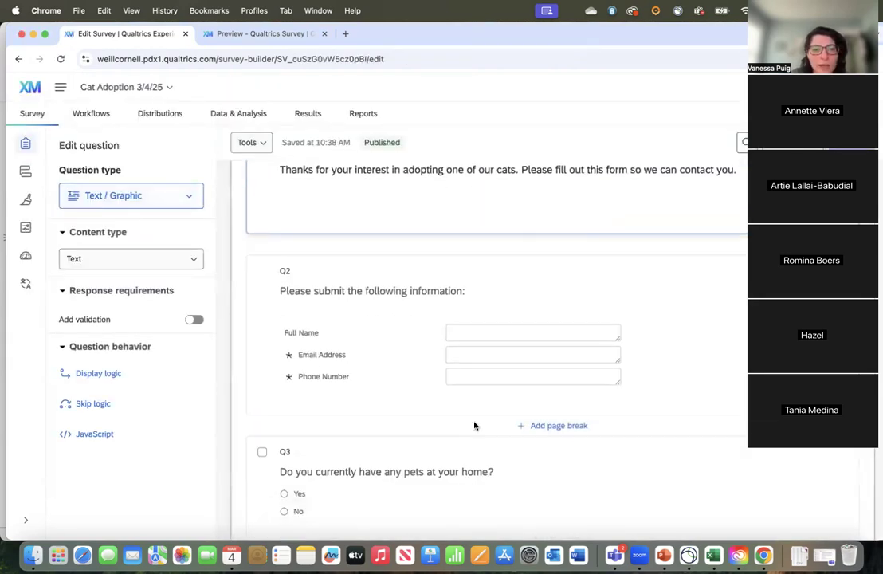
left_click(464, 332)
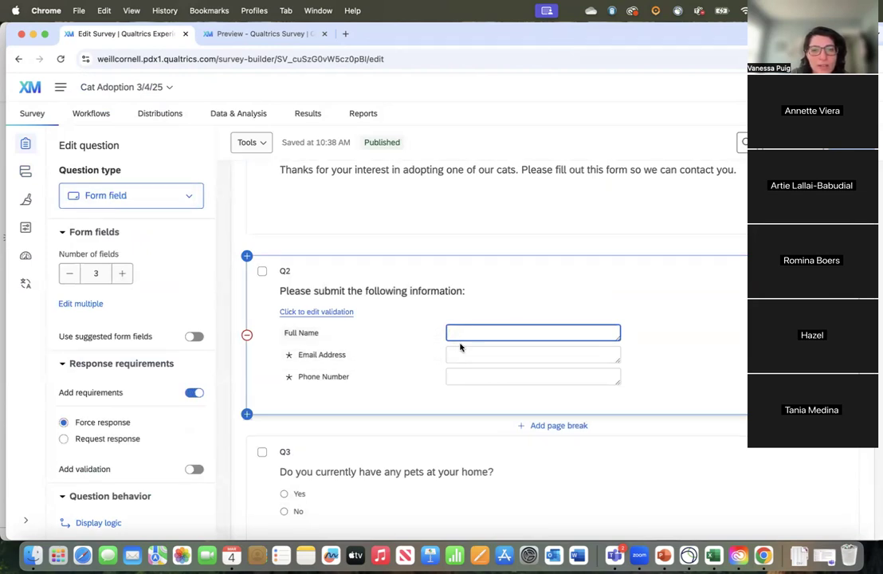
left_click(328, 313)
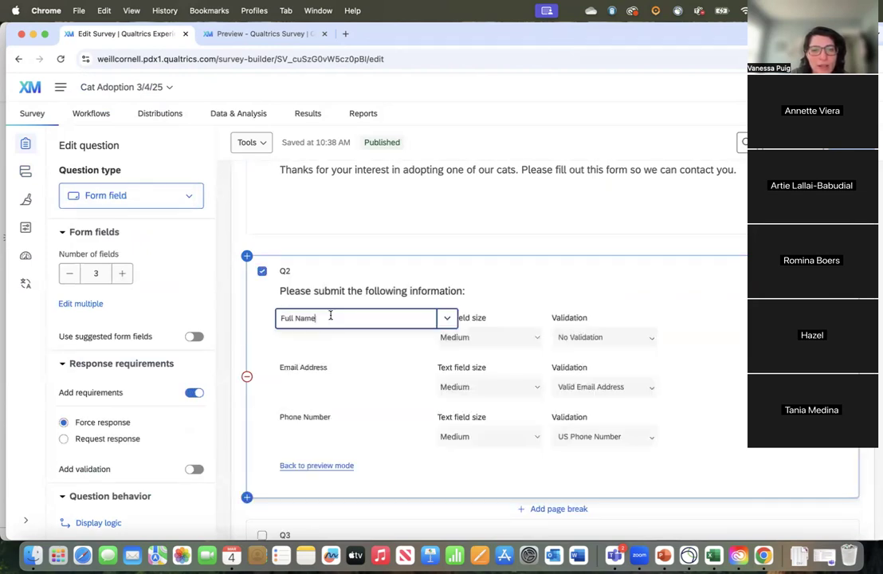
left_click(518, 337)
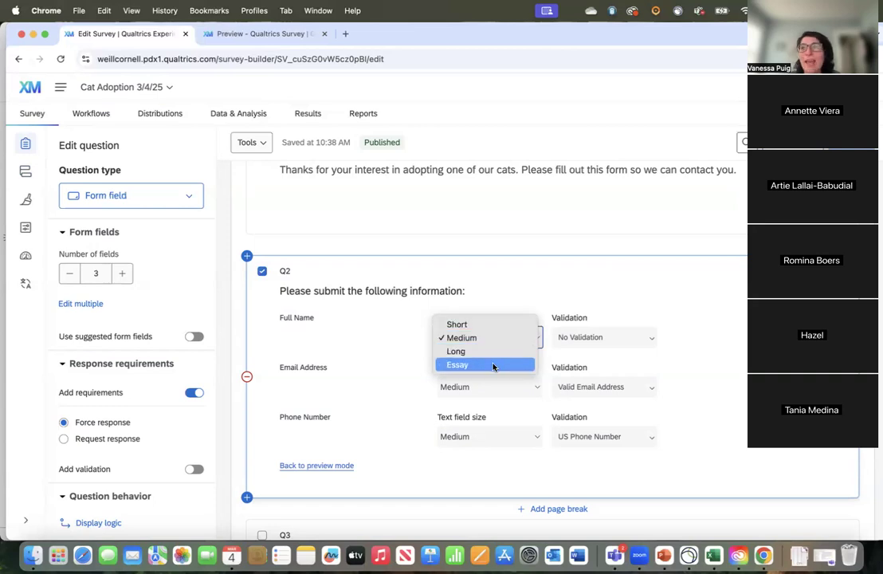
left_click(327, 335)
scroll(451, 496, "down", 2)
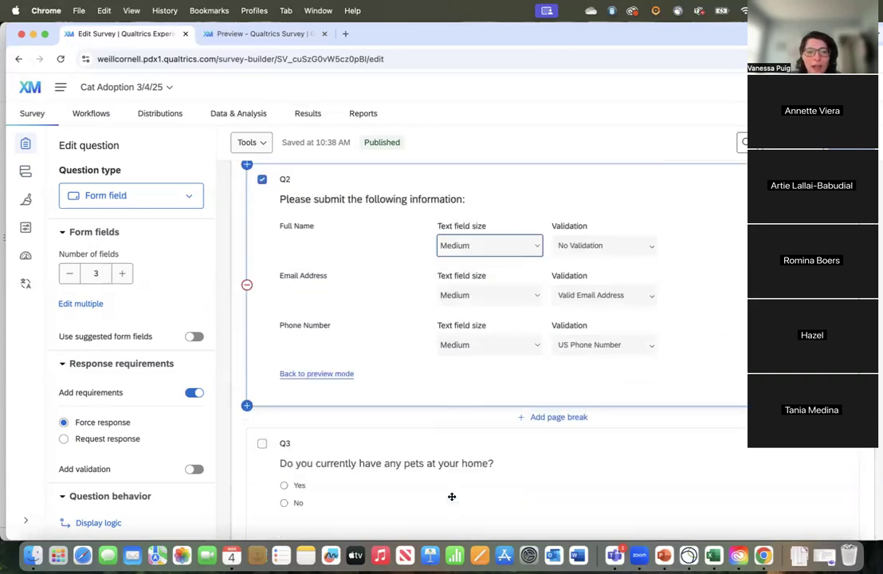
Step: Add a text entry question at the end of the survey's Default Question Block
scroll(452, 494, "down", 15)
left_click(810, 350)
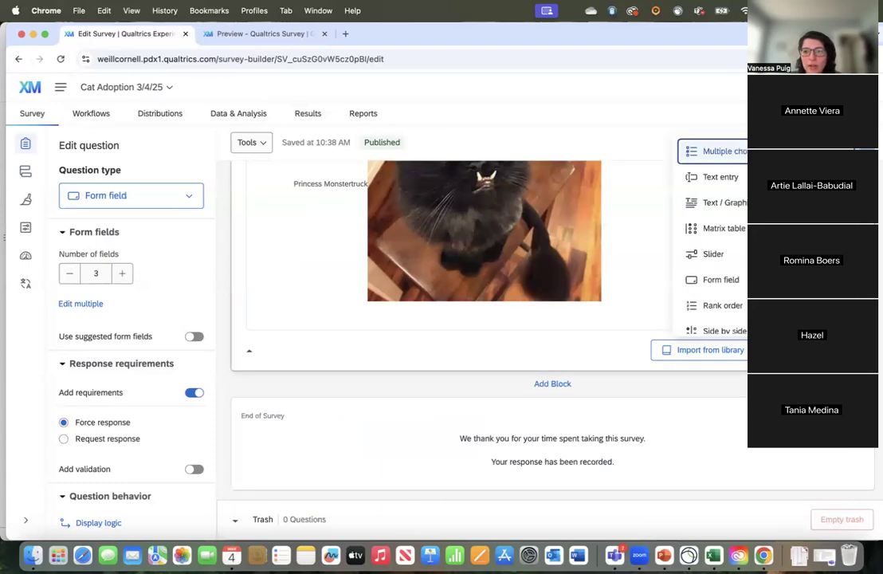
left_click(718, 177)
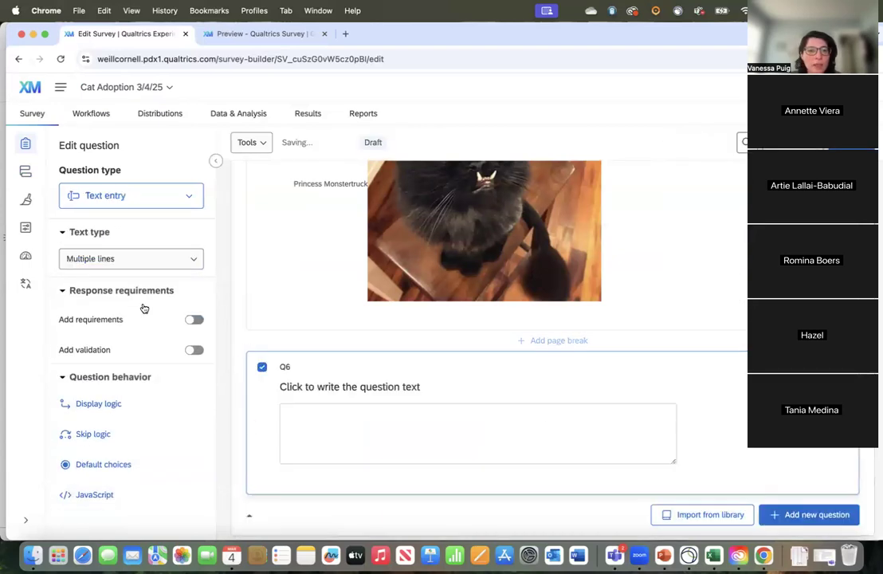
Step: Try the Single line, Multiple lines, Essay text box and Password text types on question Q6
left_click(97, 258)
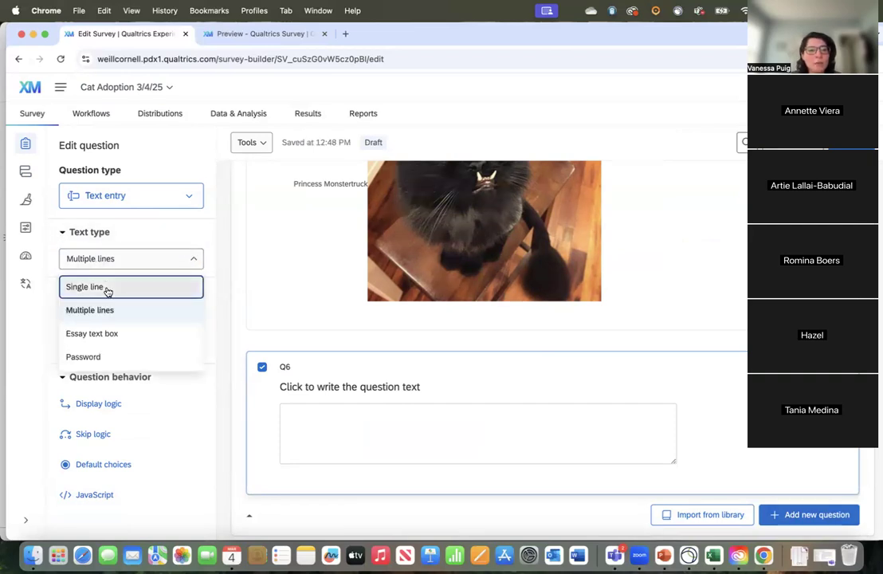
left_click(107, 288)
left_click(109, 259)
left_click(112, 309)
left_click(114, 260)
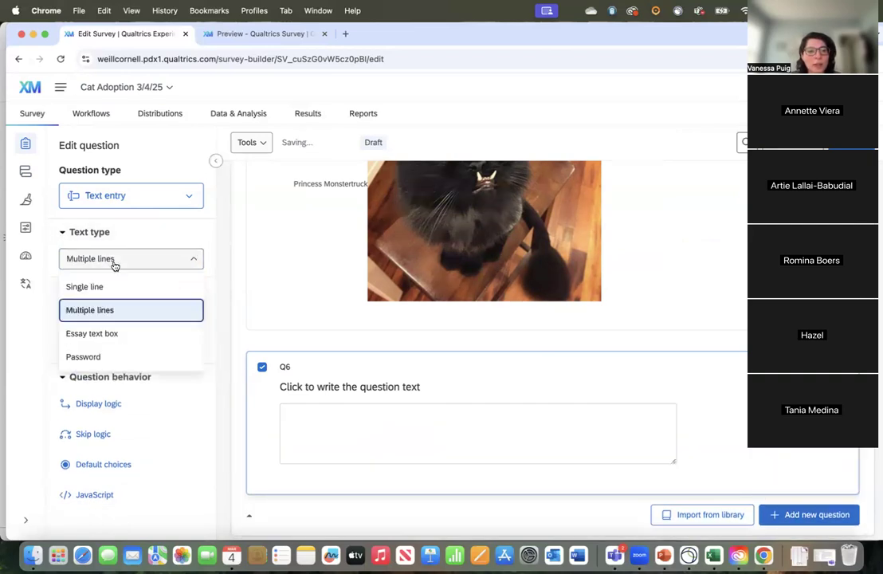
left_click(118, 334)
left_click(127, 266)
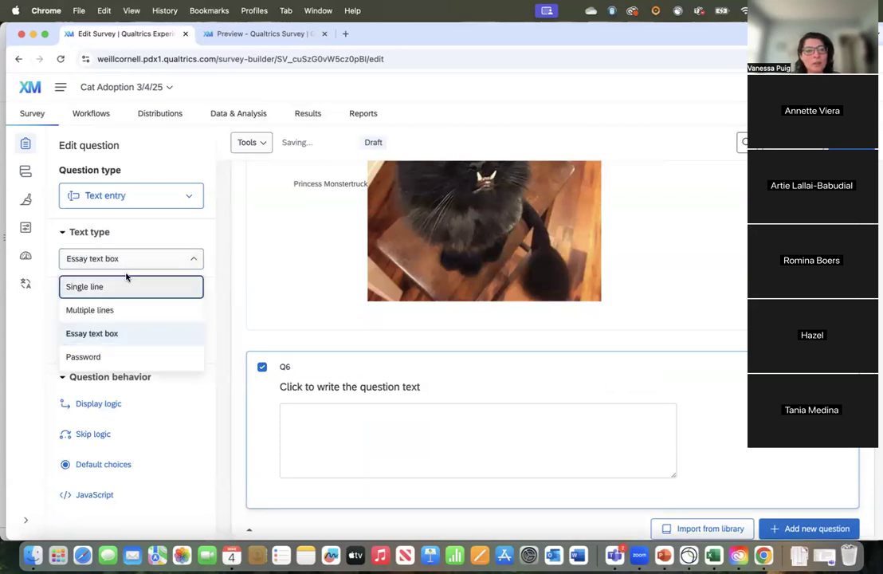
left_click(124, 358)
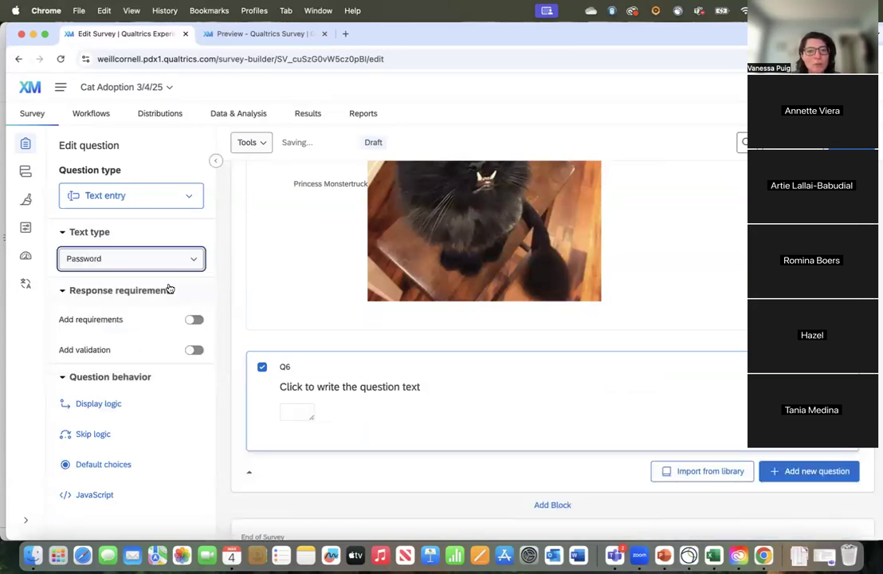
Step: Set Q6's text type to Essay text box and enlarge its answer box
left_click(146, 267)
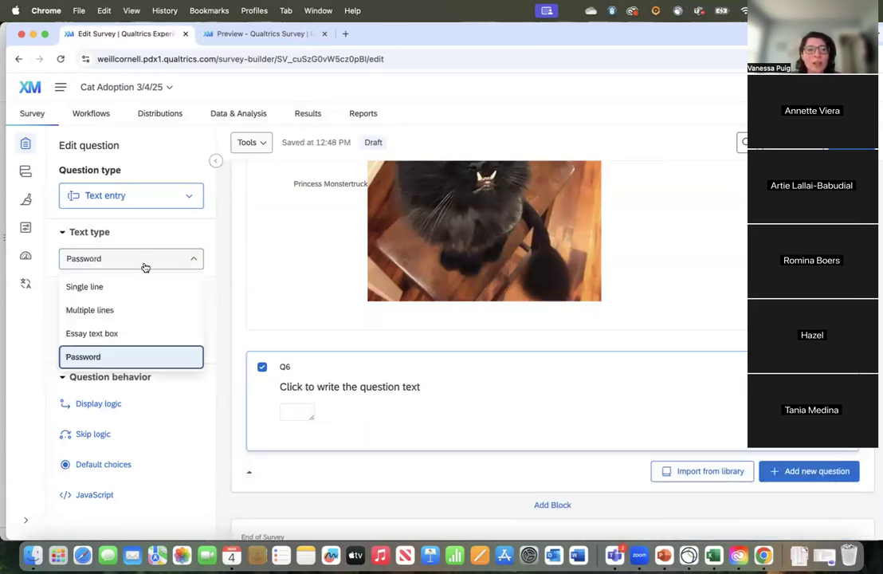
left_click(128, 331)
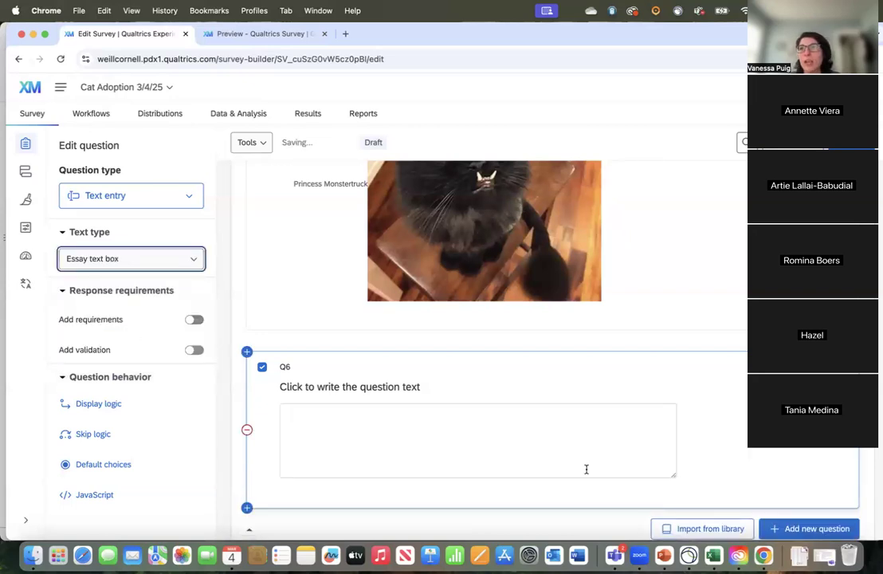
left_click_drag(675, 479, 724, 501)
scroll(636, 322, "down", 3)
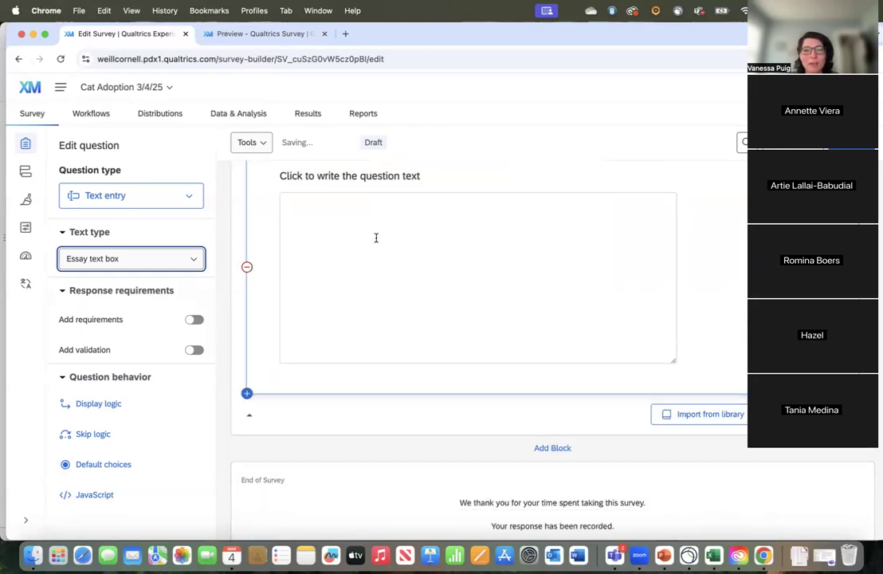